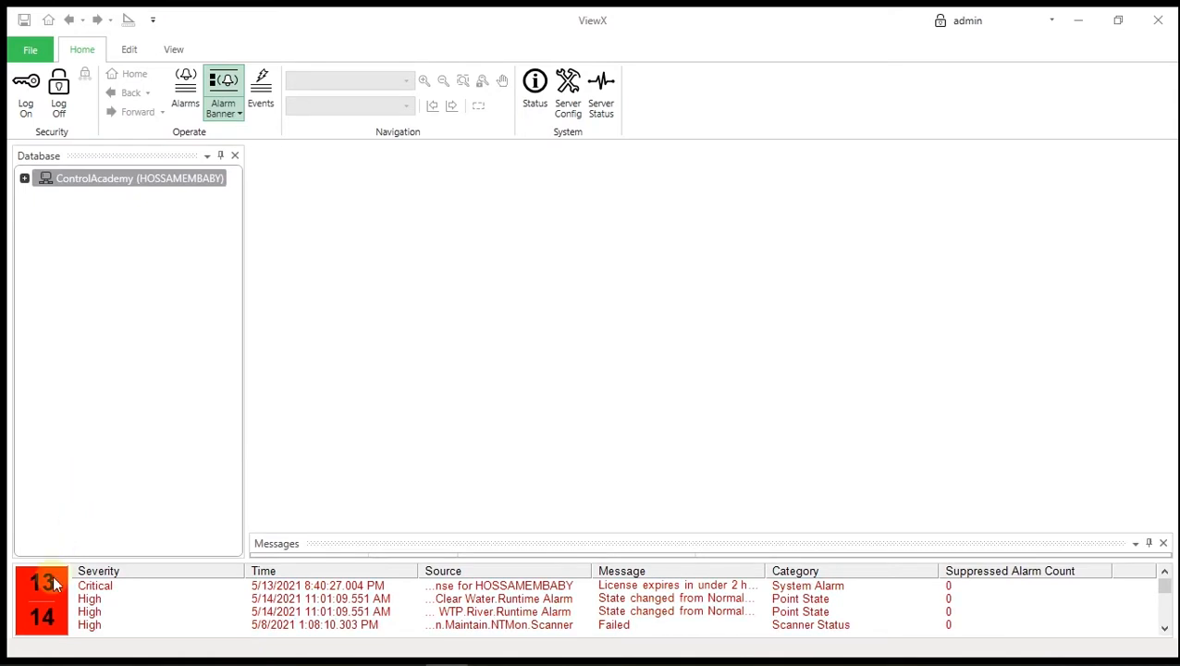
- Expand the ControlAcademy Training and Reservoir groups in the database and open the Default mimic directly under ControlAcademy Training
{"action": "left_click", "coordinate": [111, 585]}
{"action": "left_click", "coordinate": [24, 178]}
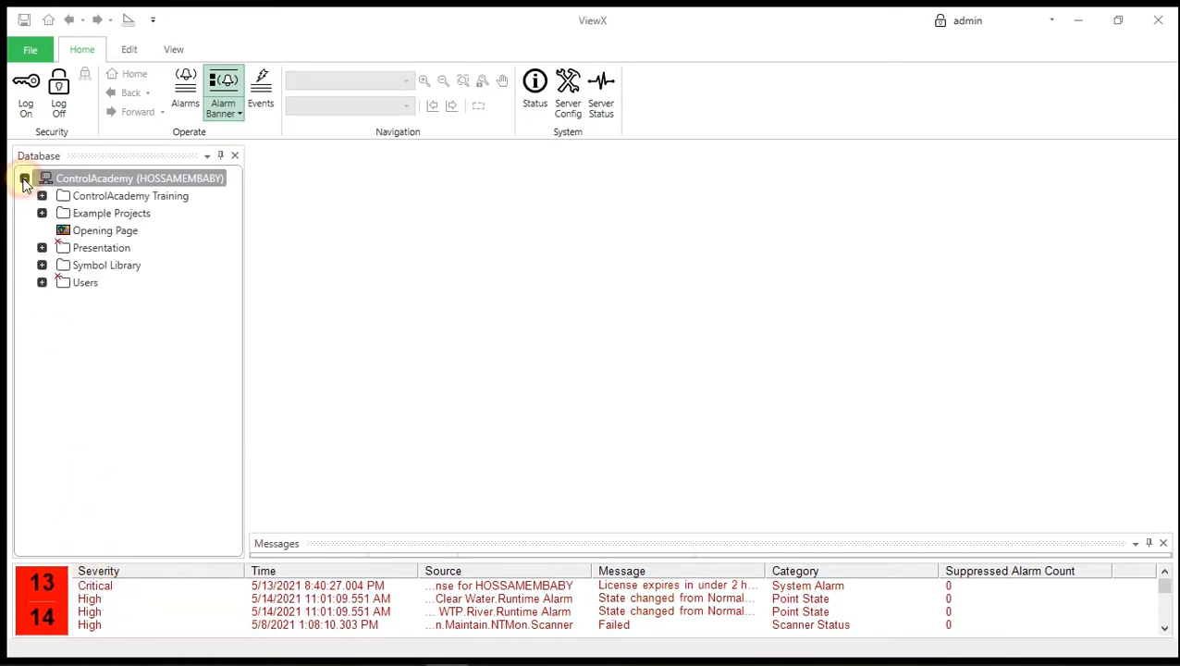
{"action": "left_click", "coordinate": [42, 195]}
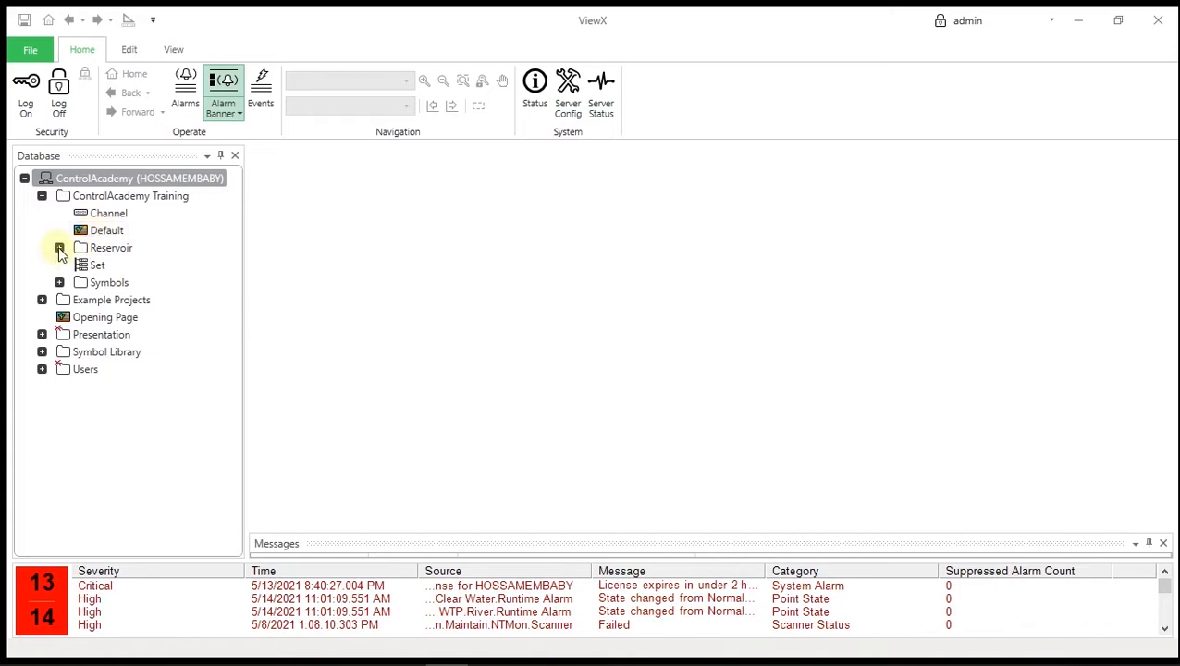
{"action": "double_click", "coordinate": [103, 232]}
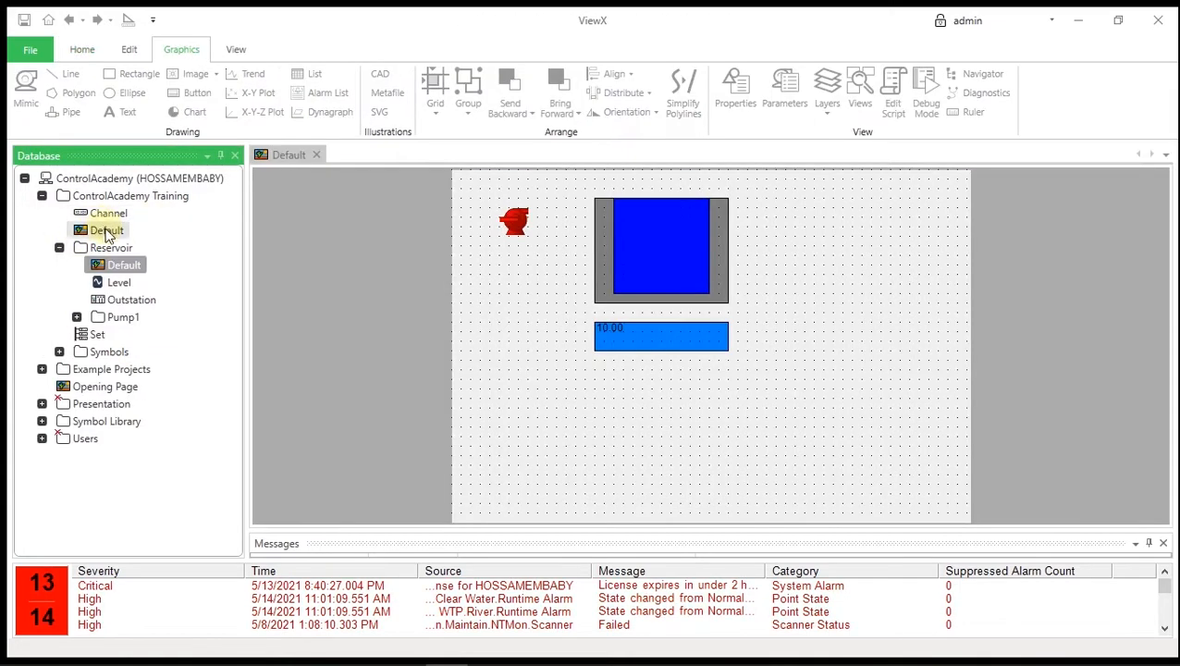
- Close the ControlAcademy Training group's Default mimic and open the Default mimic of the Reservoir group
{"action": "right_click", "coordinate": [108, 234]}
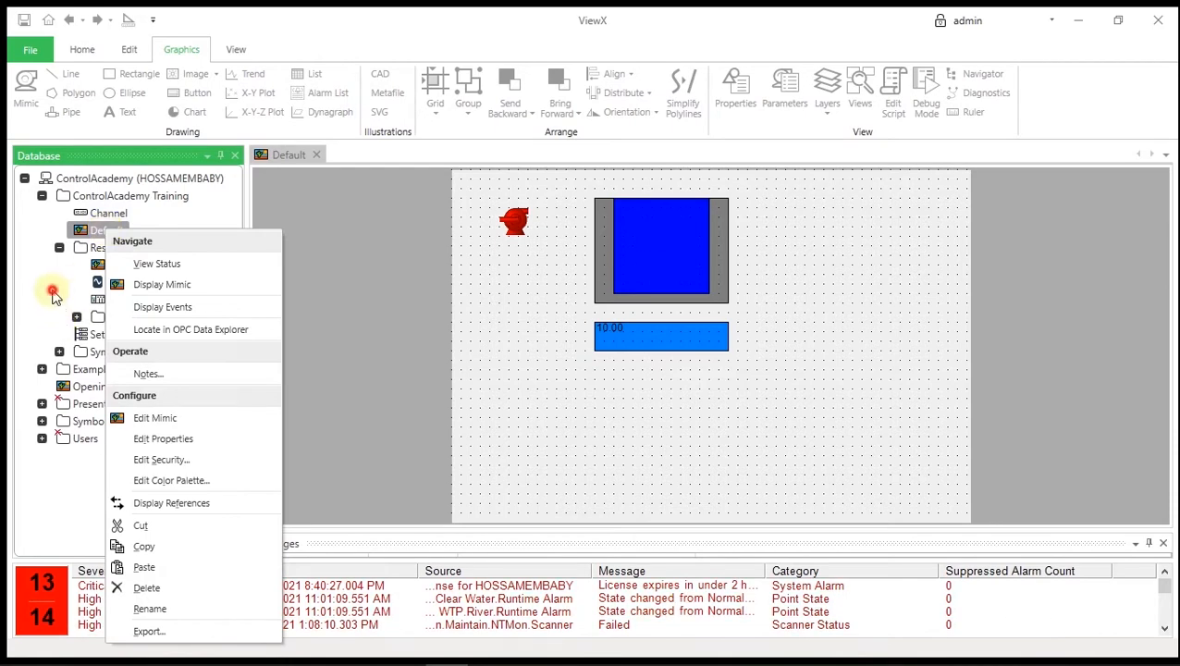
{"action": "left_click", "coordinate": [51, 292]}
{"action": "left_click", "coordinate": [318, 158]}
{"action": "double_click", "coordinate": [118, 265]}
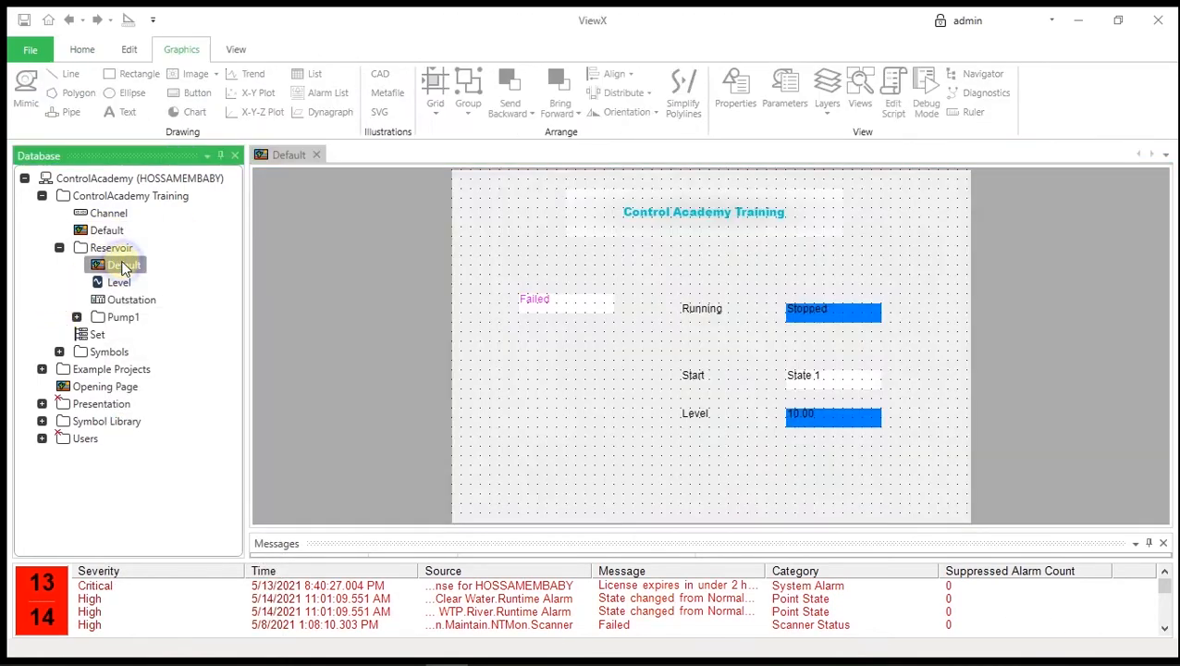
- Copy the Reservoir group's Default mimic and paste the copy into the same Reservoir group
{"action": "right_click", "coordinate": [123, 266]}
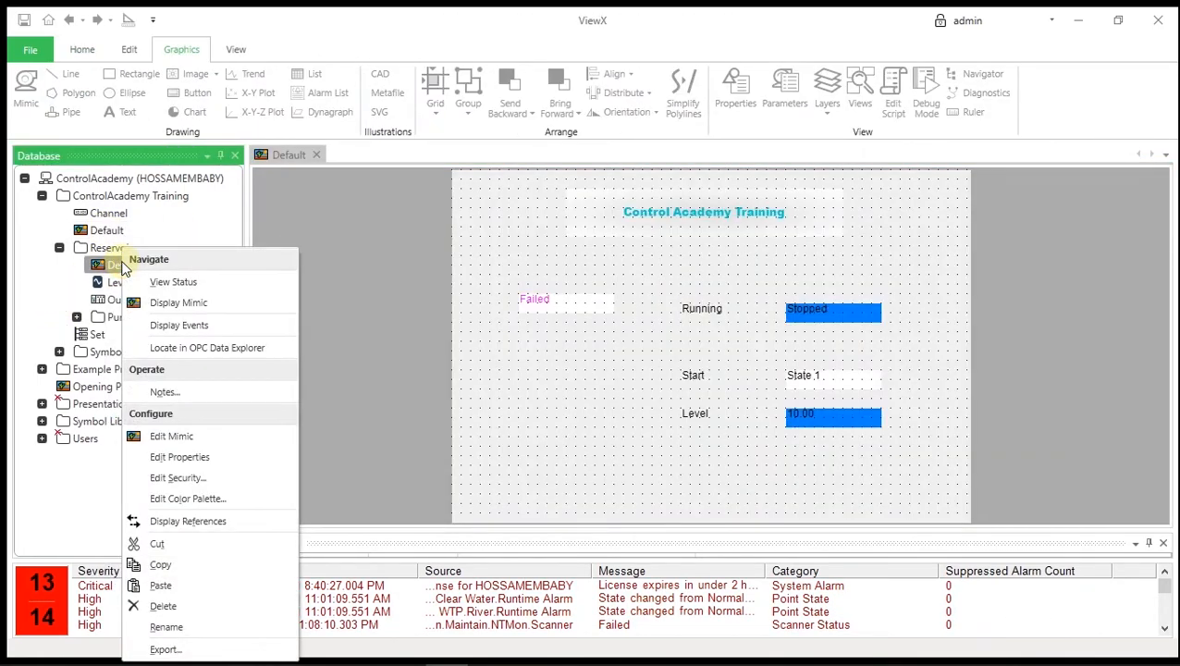
{"action": "left_click", "coordinate": [175, 565]}
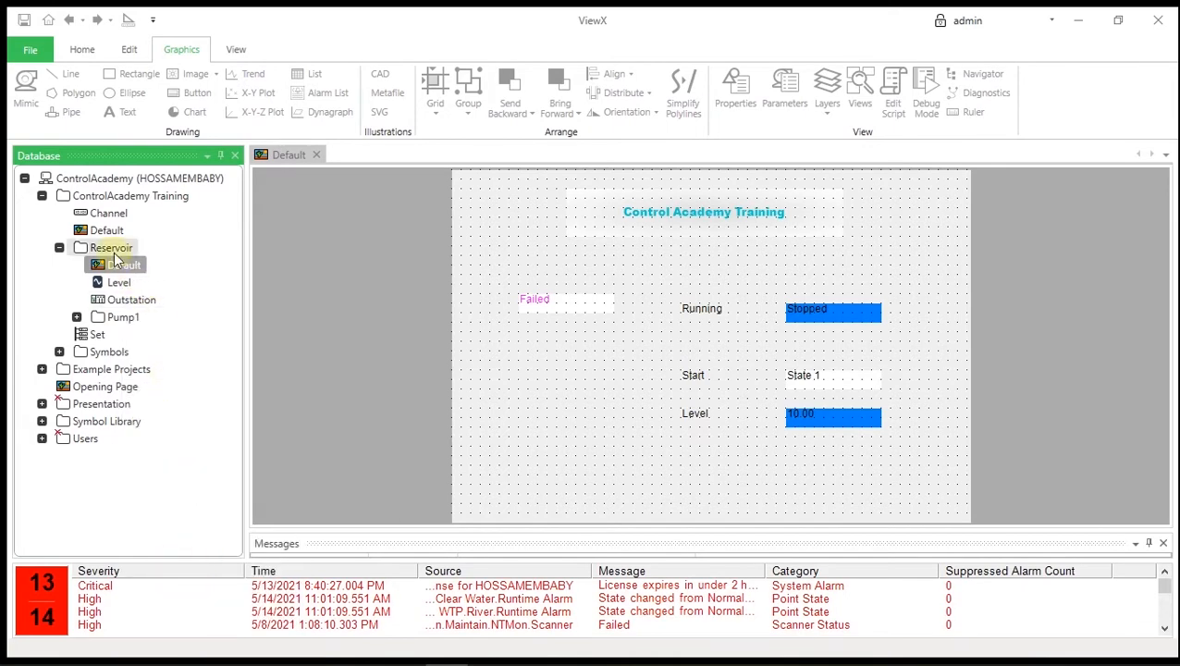
{"action": "right_click", "coordinate": [114, 252]}
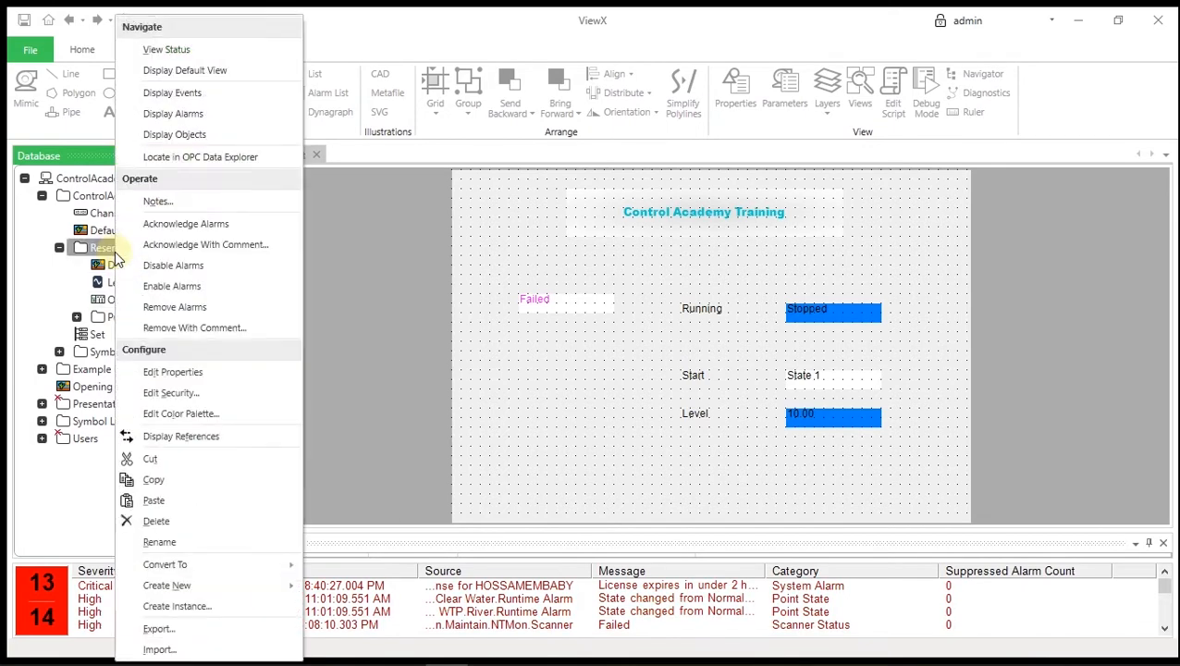
{"action": "left_click", "coordinate": [176, 502]}
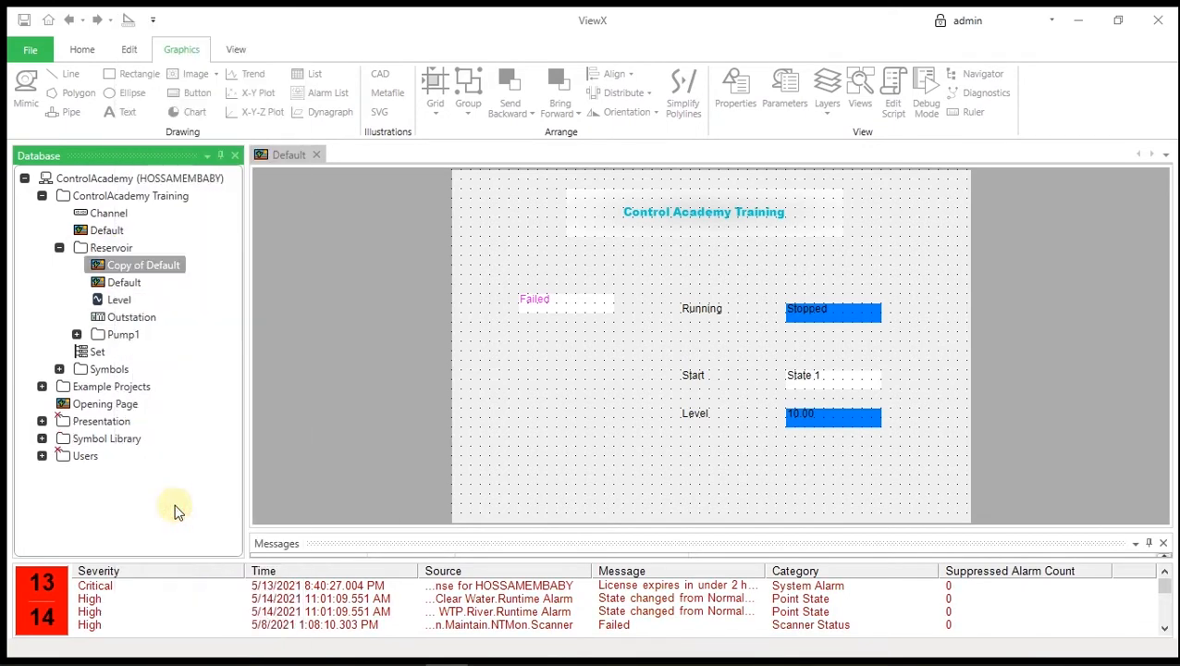
- Open the pasted copy of the Default mimic and rename it Pickactions
{"action": "double_click", "coordinate": [139, 264]}
{"action": "right_click", "coordinate": [148, 264]}
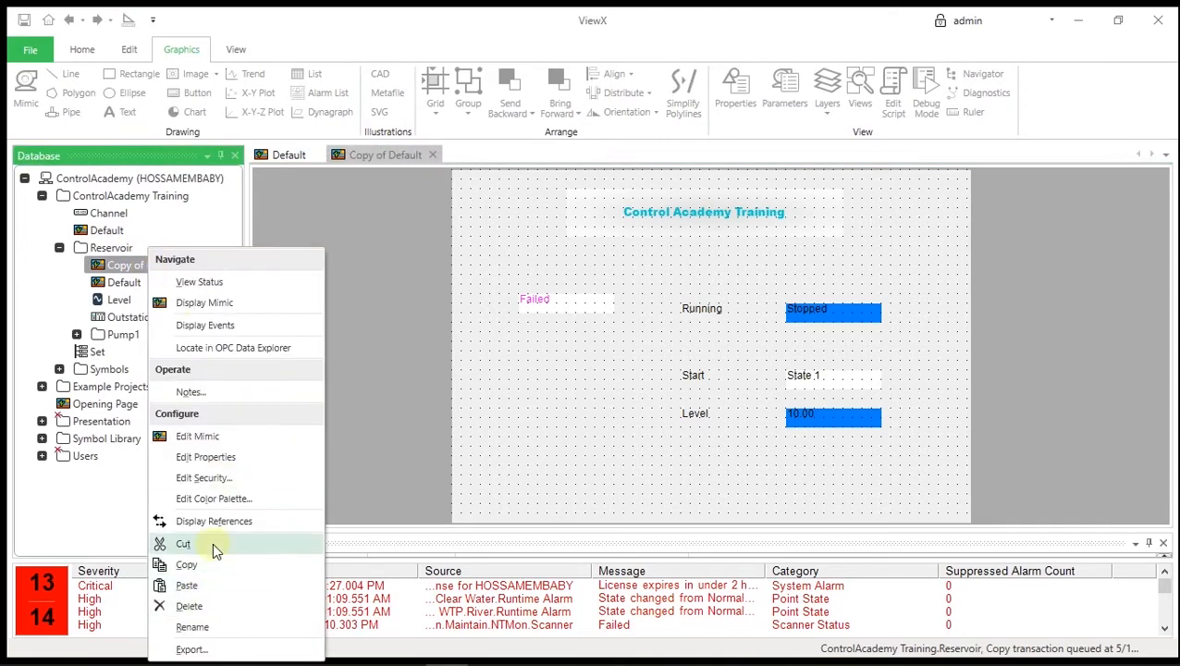
{"action": "left_click", "coordinate": [236, 632]}
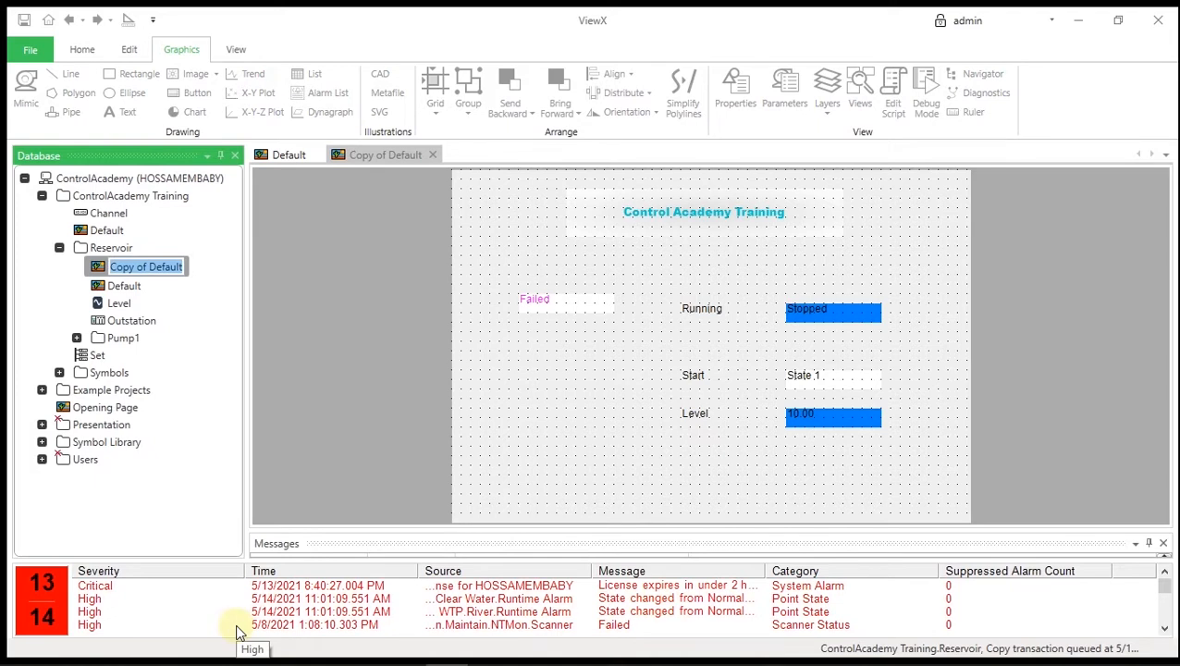
{"action": "type", "text": "Pickactions"}
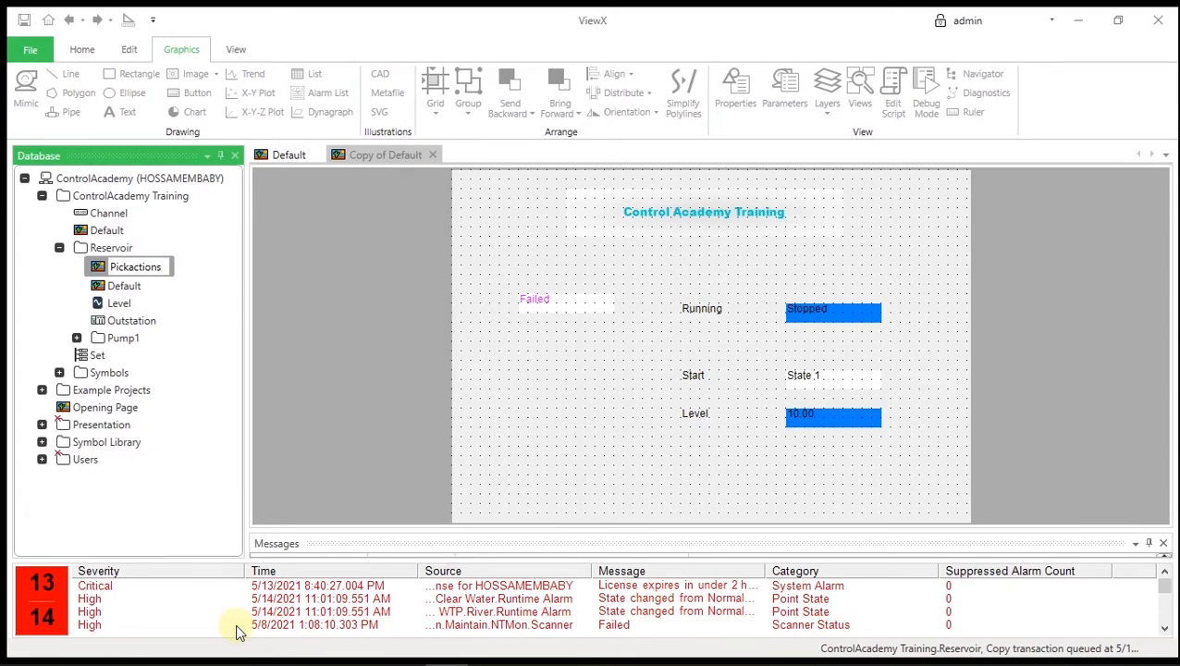
{"action": "key", "text": "Return"}
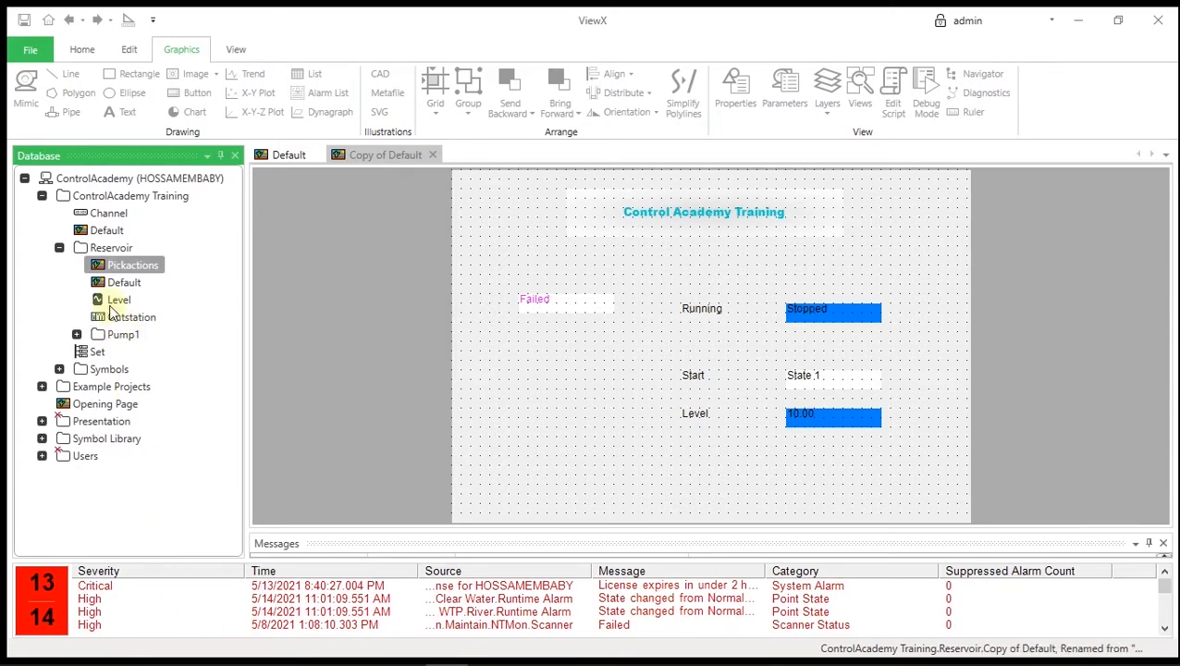
- Open the Pickactions mimic in design mode and draw a button about 30000 by 10000 units below the Failed text
{"action": "double_click", "coordinate": [110, 264]}
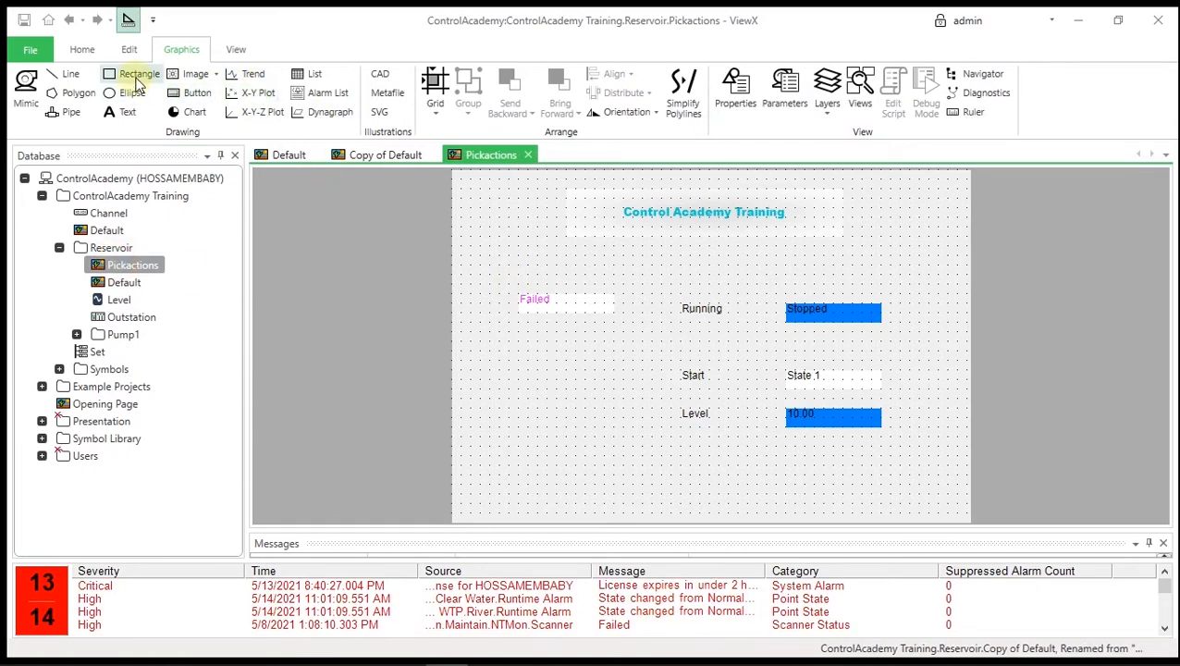
{"action": "left_click", "coordinate": [185, 92]}
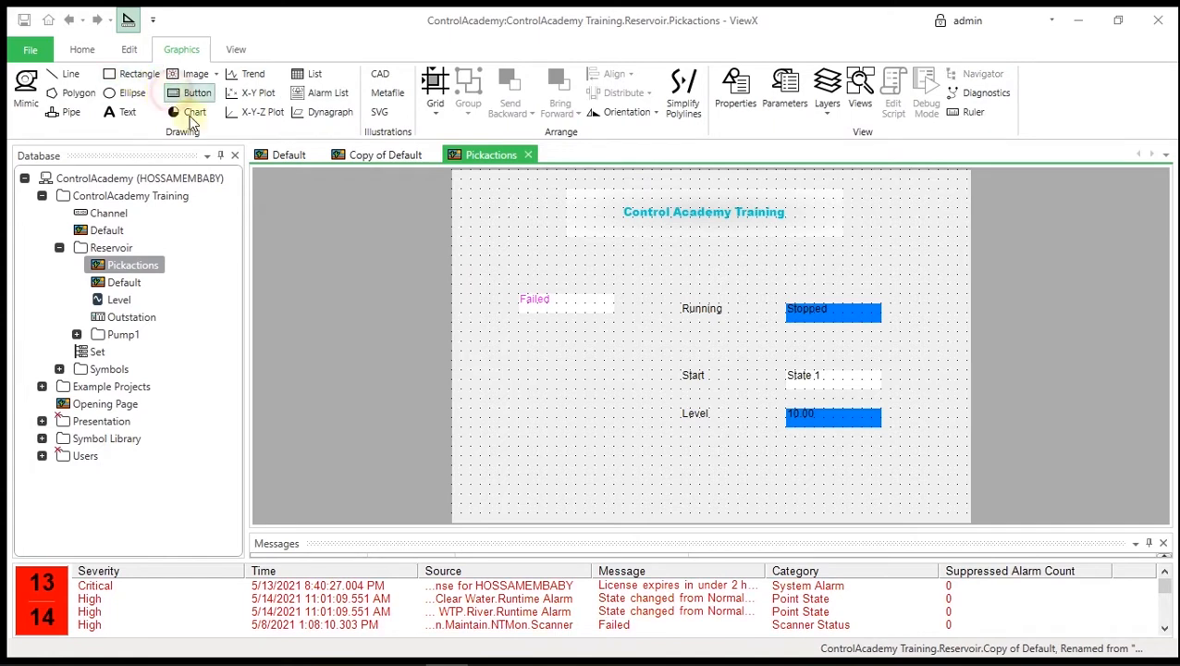
{"action": "left_click_drag", "start_coordinate": [480, 369], "coordinate": [540, 391]}
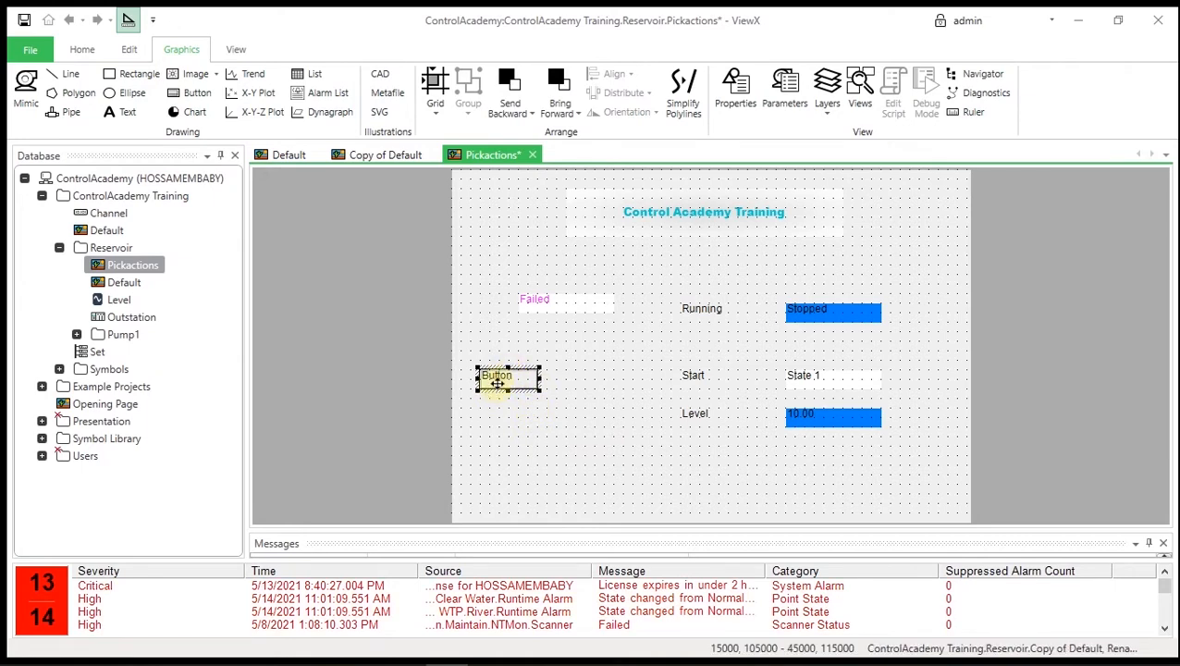
- Set the new button's text to Start
{"action": "double_click", "coordinate": [495, 383]}
{"action": "double_click", "coordinate": [488, 315]}
{"action": "type", "text": "Start"}
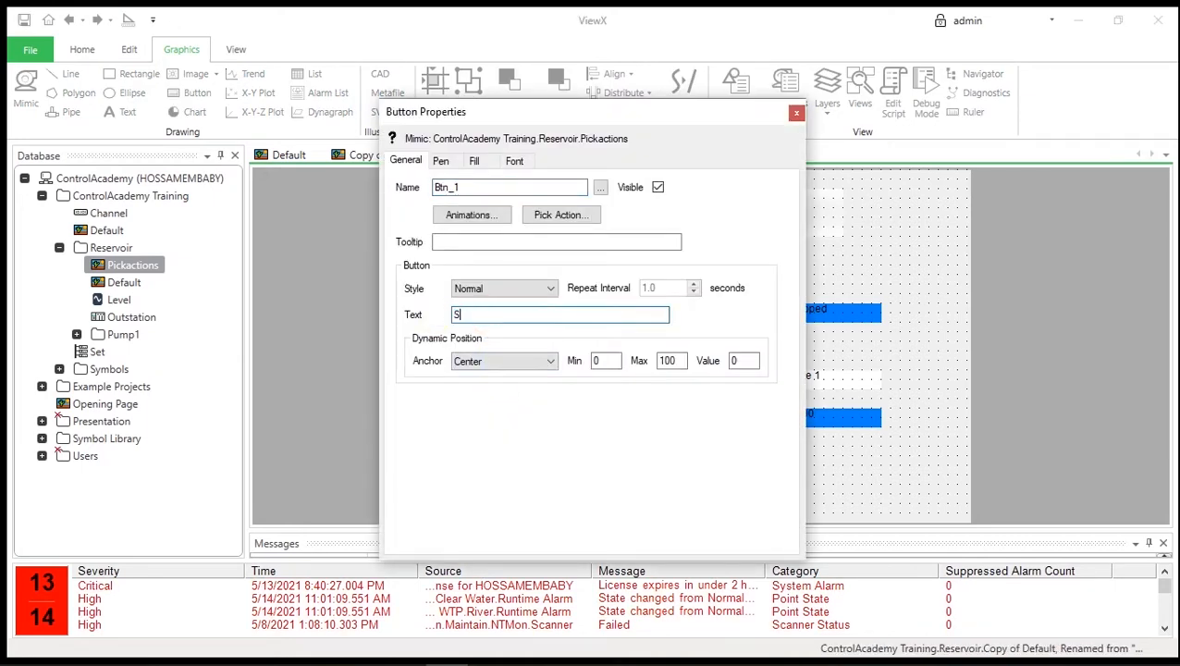
{"action": "left_click", "coordinate": [795, 114]}
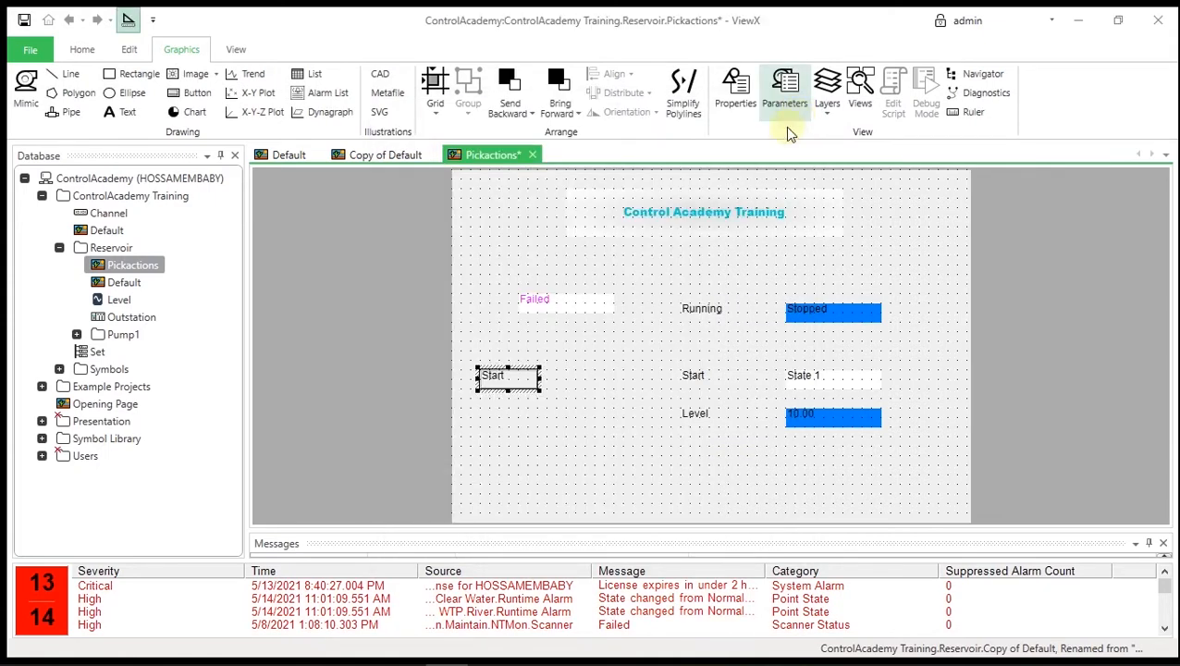
- Duplicate the Start button and place the copy beside it at the same height, about 45000 units away
{"action": "left_click", "coordinate": [566, 396]}
{"action": "left_click", "coordinate": [506, 386]}
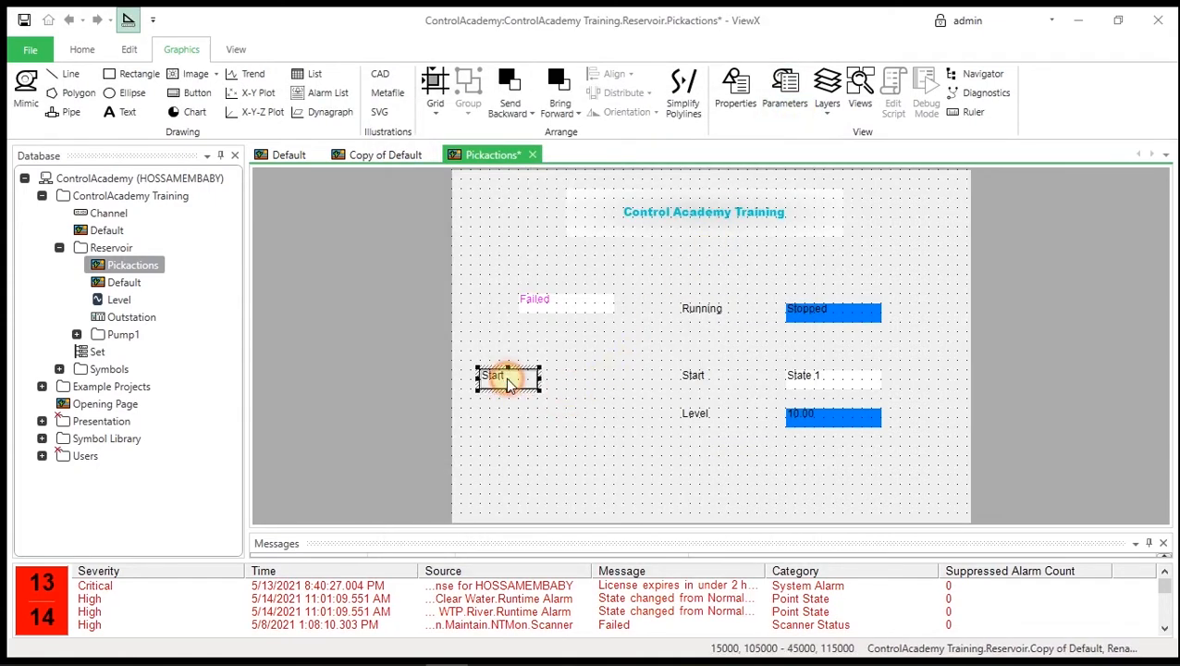
{"action": "left_click_drag", "start_coordinate": [532, 389], "coordinate": [609, 384]}
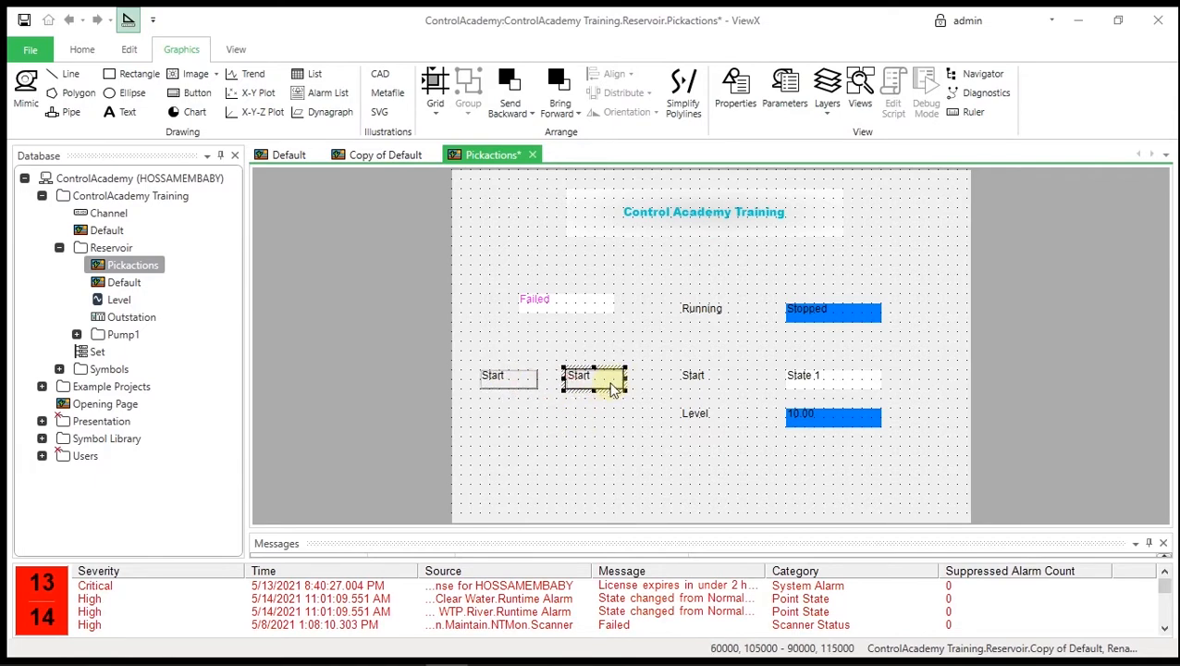
- Center the original Start button's text both horizontally and vertically
{"action": "left_click", "coordinate": [500, 376]}
{"action": "double_click", "coordinate": [500, 377]}
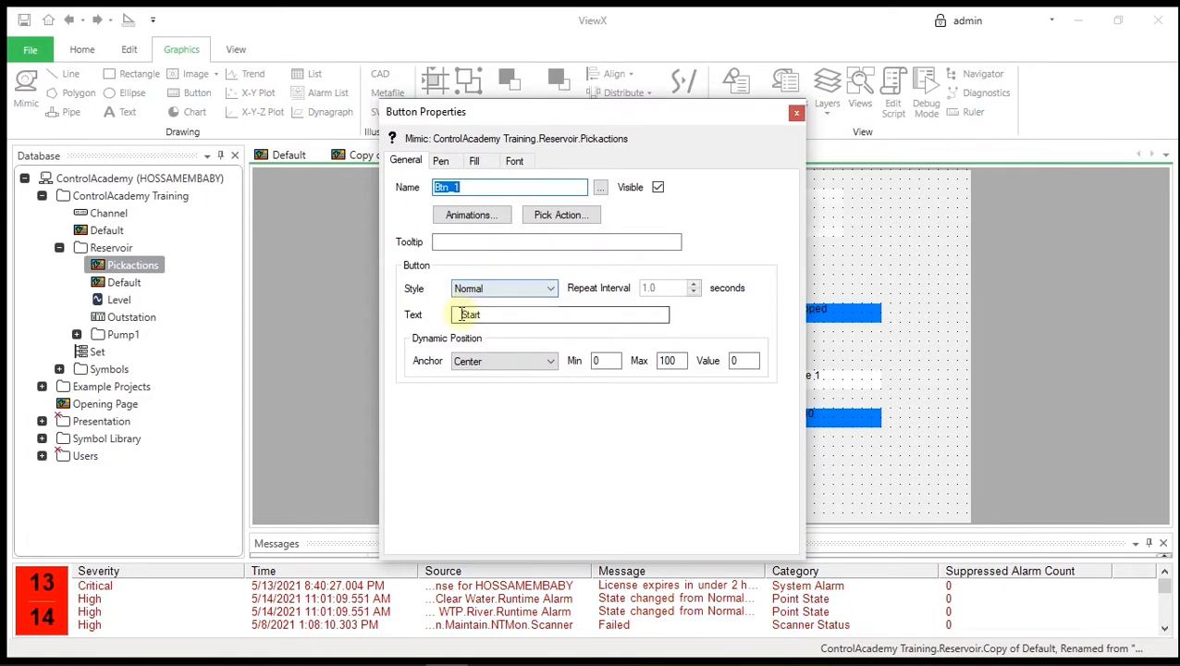
{"action": "left_click", "coordinate": [492, 313]}
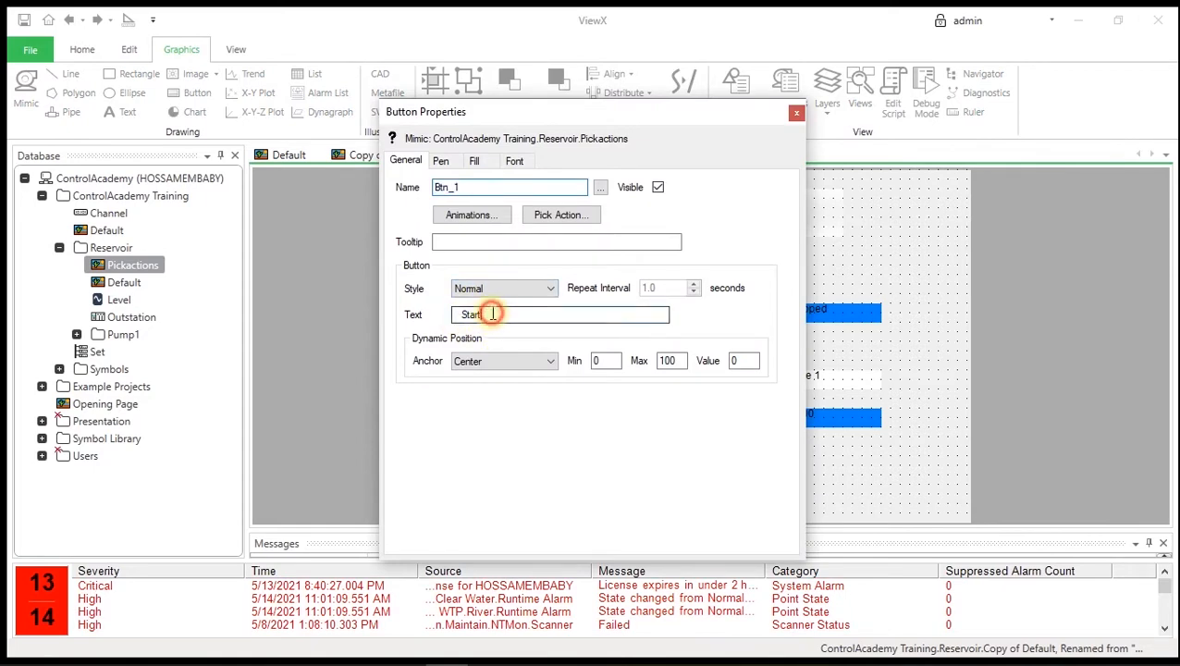
{"action": "left_click", "coordinate": [473, 162]}
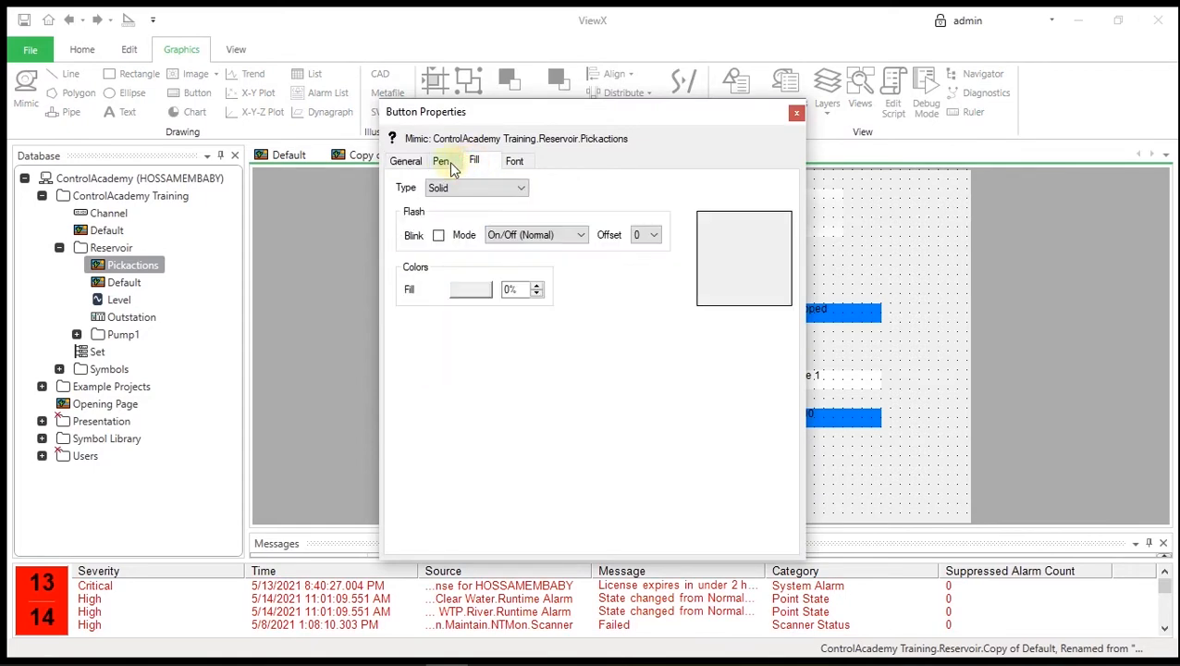
{"action": "left_click", "coordinate": [513, 160]}
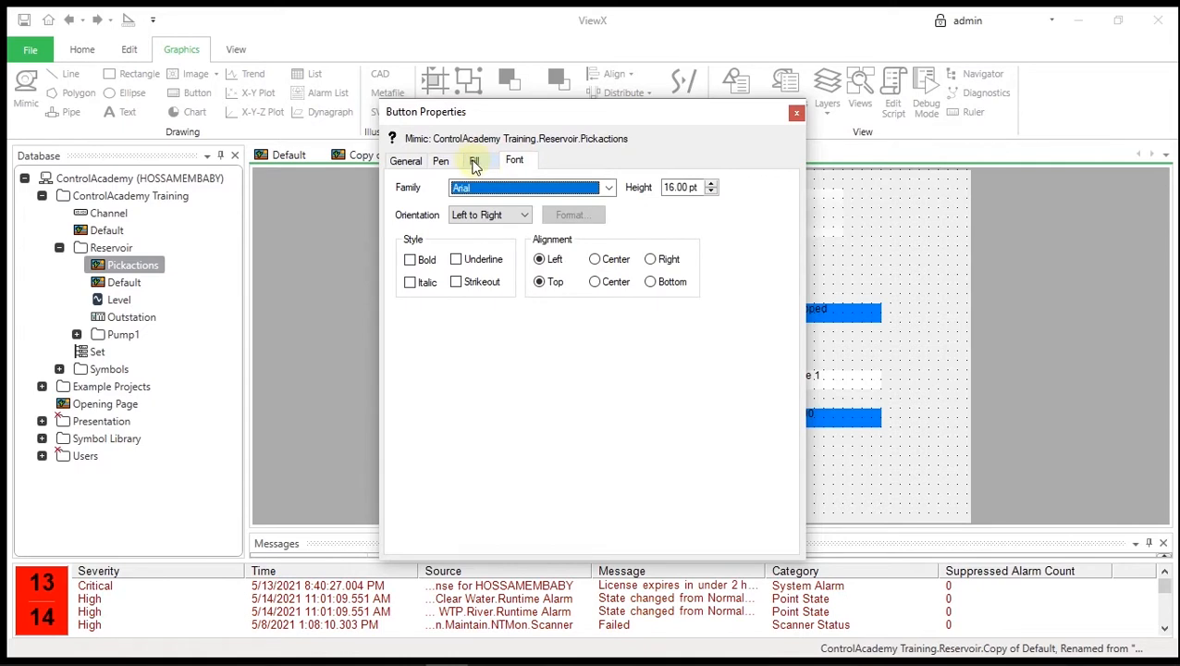
{"action": "left_click", "coordinate": [491, 221]}
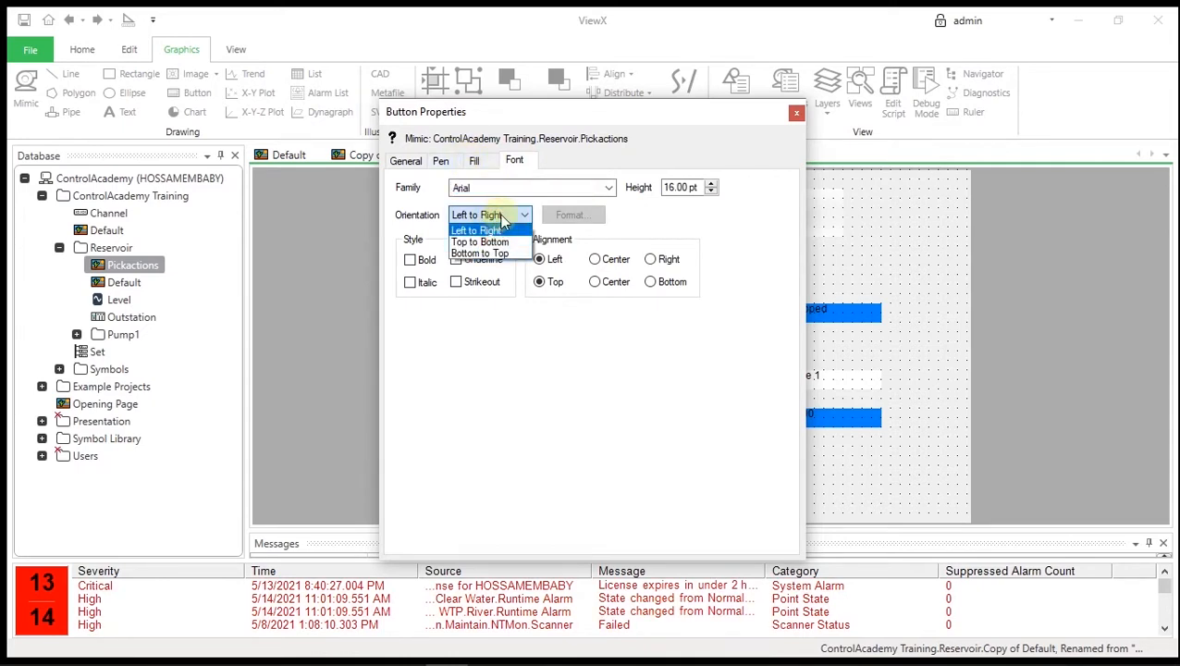
{"action": "left_click", "coordinate": [512, 220]}
{"action": "left_click", "coordinate": [606, 260]}
{"action": "left_click", "coordinate": [606, 282]}
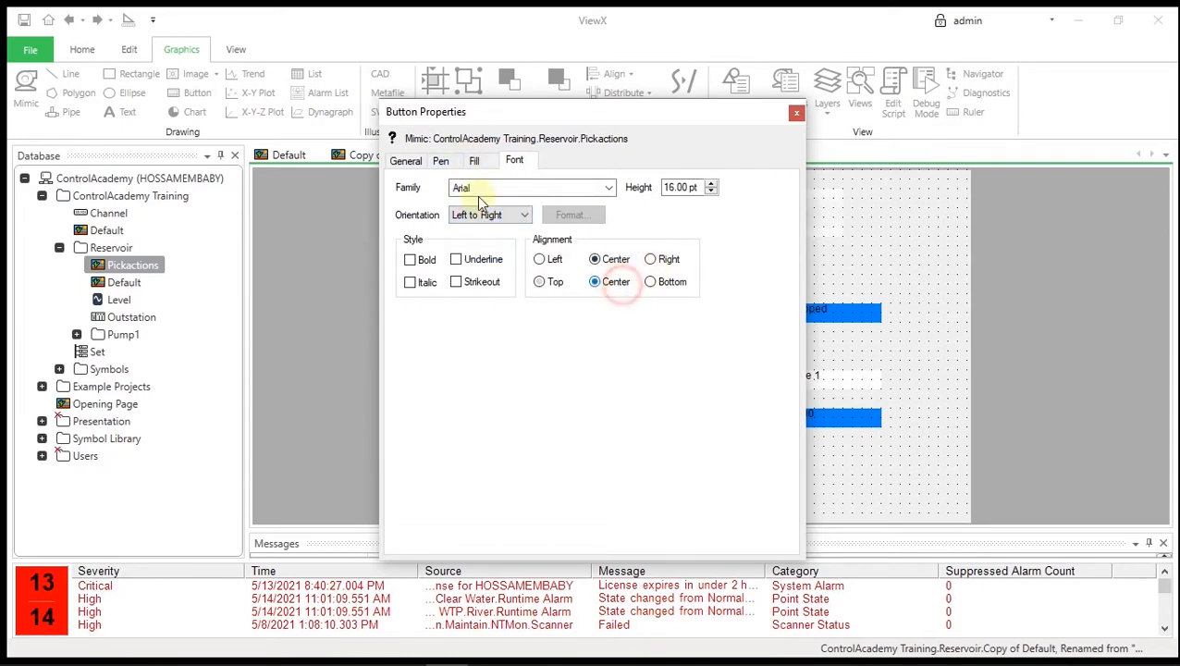
- Remove the leading spaces from the original Start button's text, keeping both alignments set to Center
{"action": "left_click", "coordinate": [440, 162]}
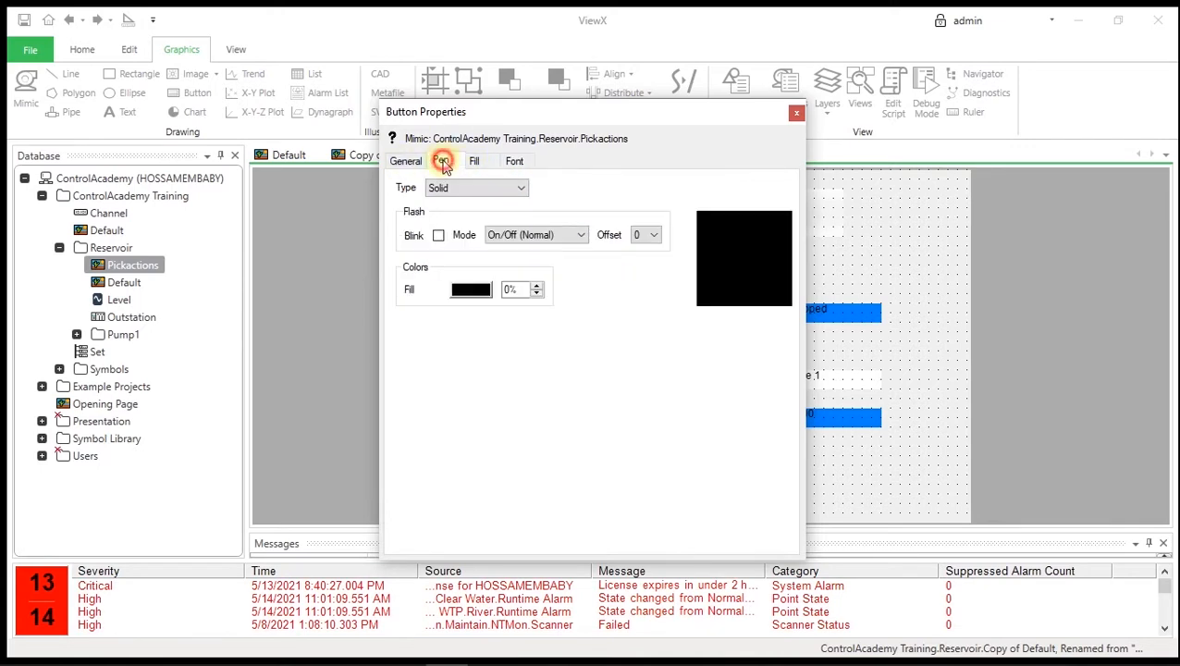
{"action": "left_click", "coordinate": [411, 163]}
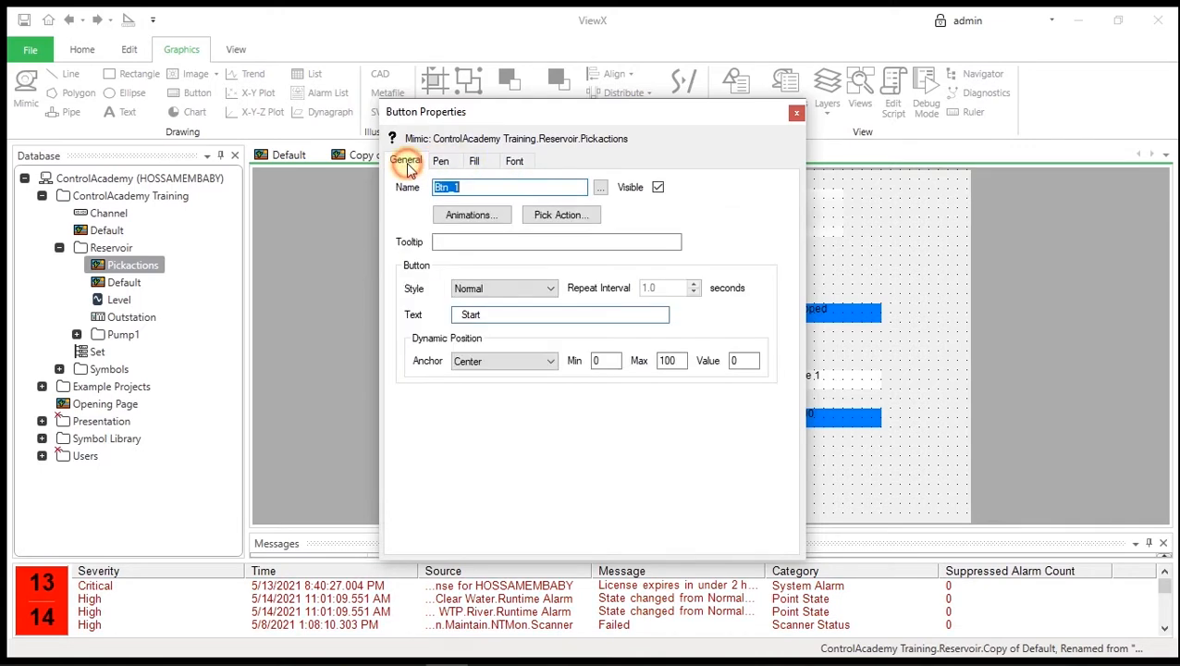
{"action": "left_click", "coordinate": [464, 314]}
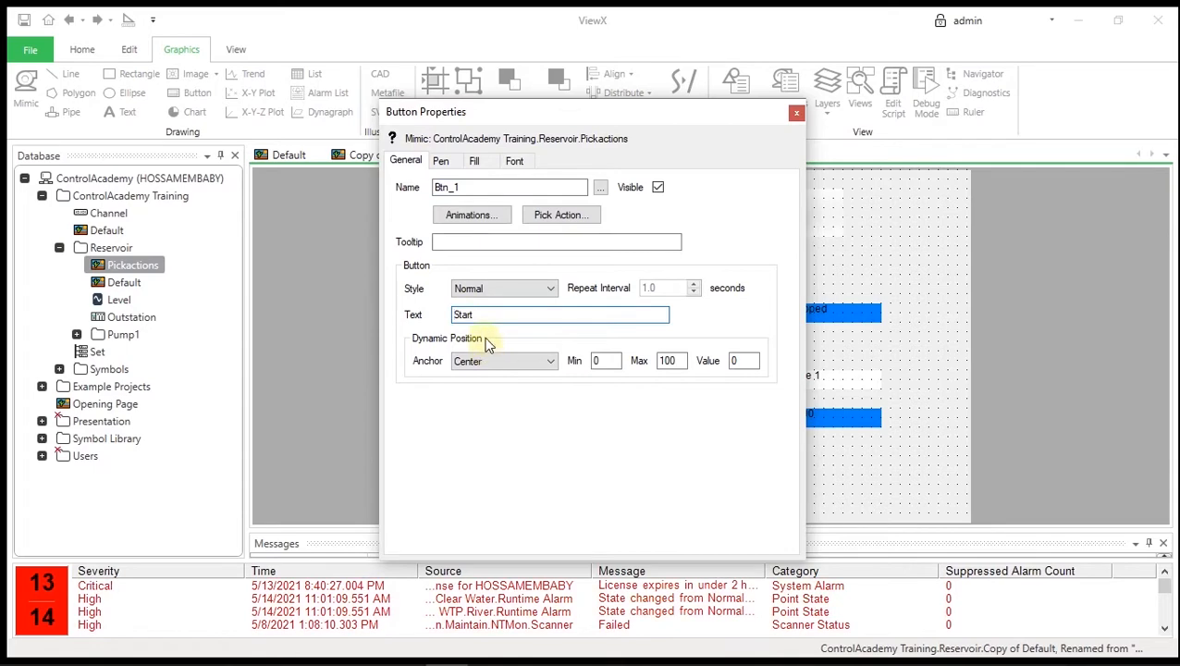
{"action": "left_click", "coordinate": [510, 161]}
{"action": "left_click", "coordinate": [595, 260]}
{"action": "left_click", "coordinate": [597, 284]}
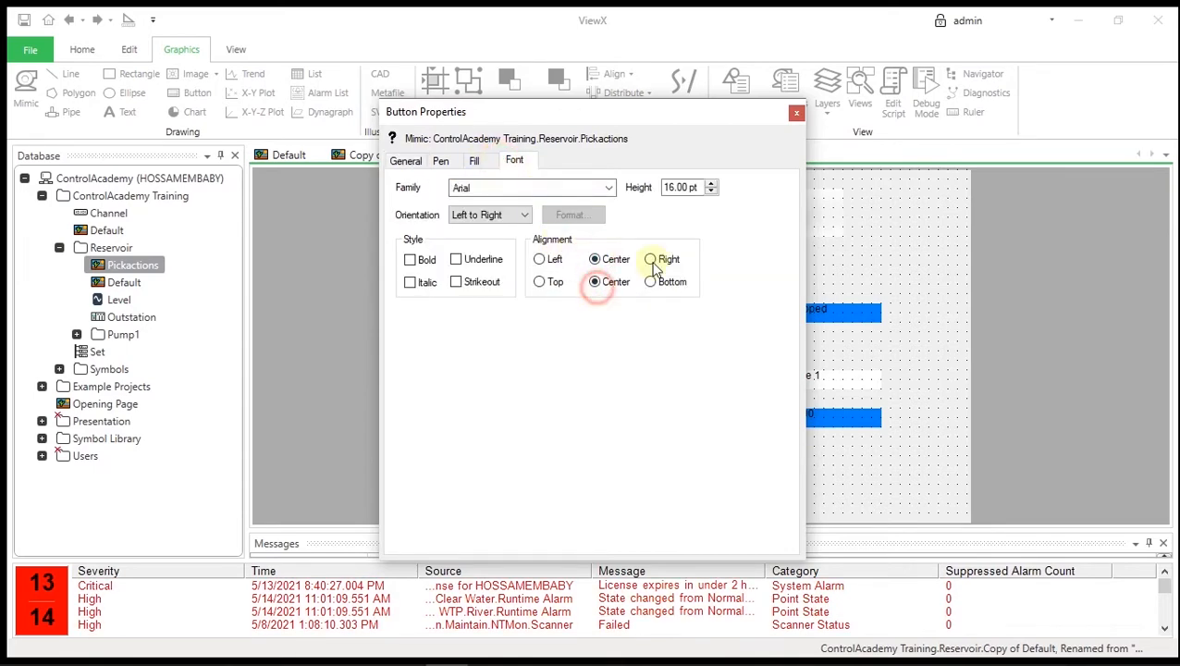
{"action": "left_click", "coordinate": [795, 114]}
- Change the duplicated button's text to Stop and center it horizontally and vertically
{"action": "left_click", "coordinate": [590, 376]}
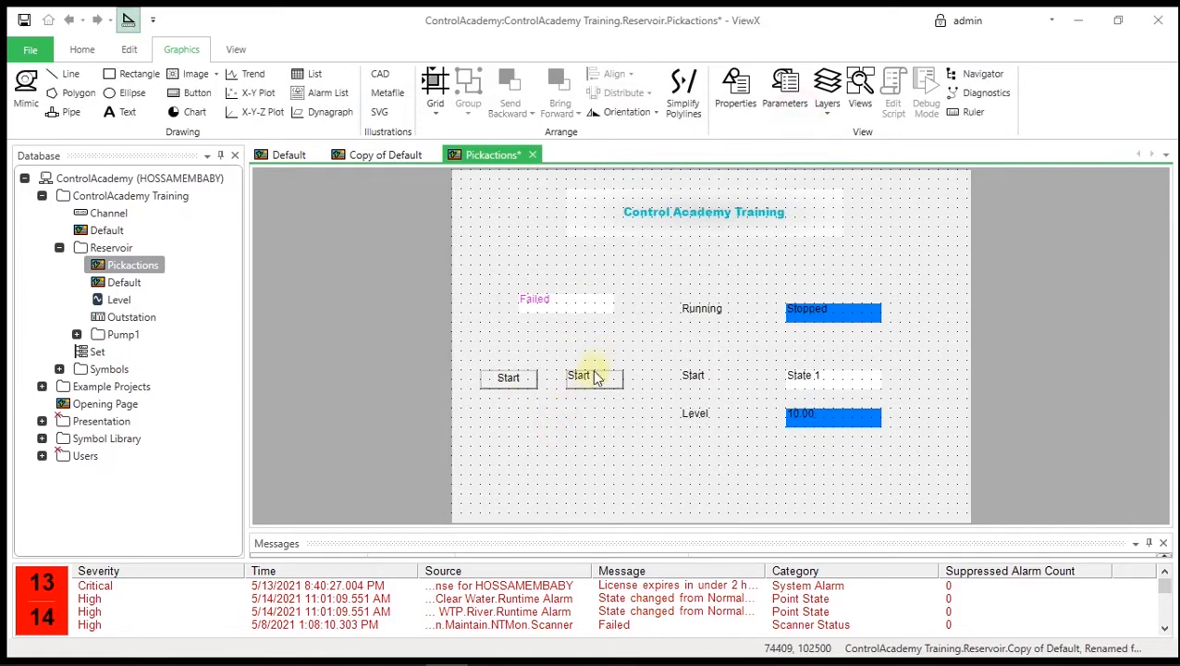
{"action": "double_click", "coordinate": [593, 375]}
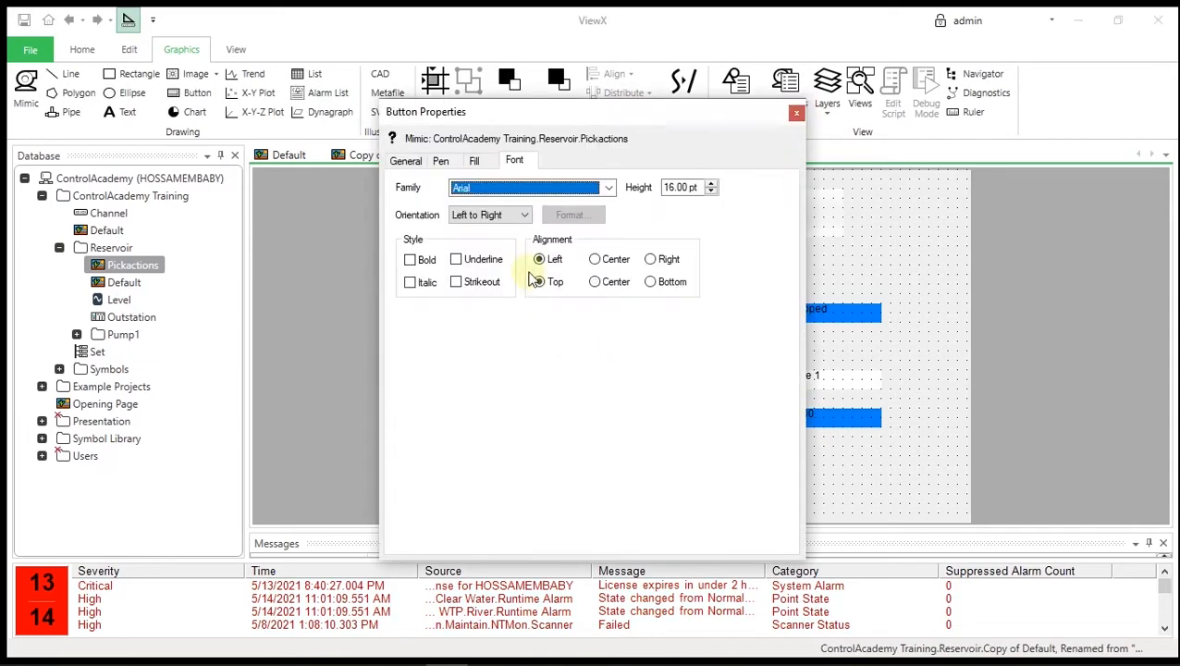
{"action": "left_click", "coordinate": [421, 161]}
{"action": "left_click_drag", "start_coordinate": [480, 316], "coordinate": [462, 317]}
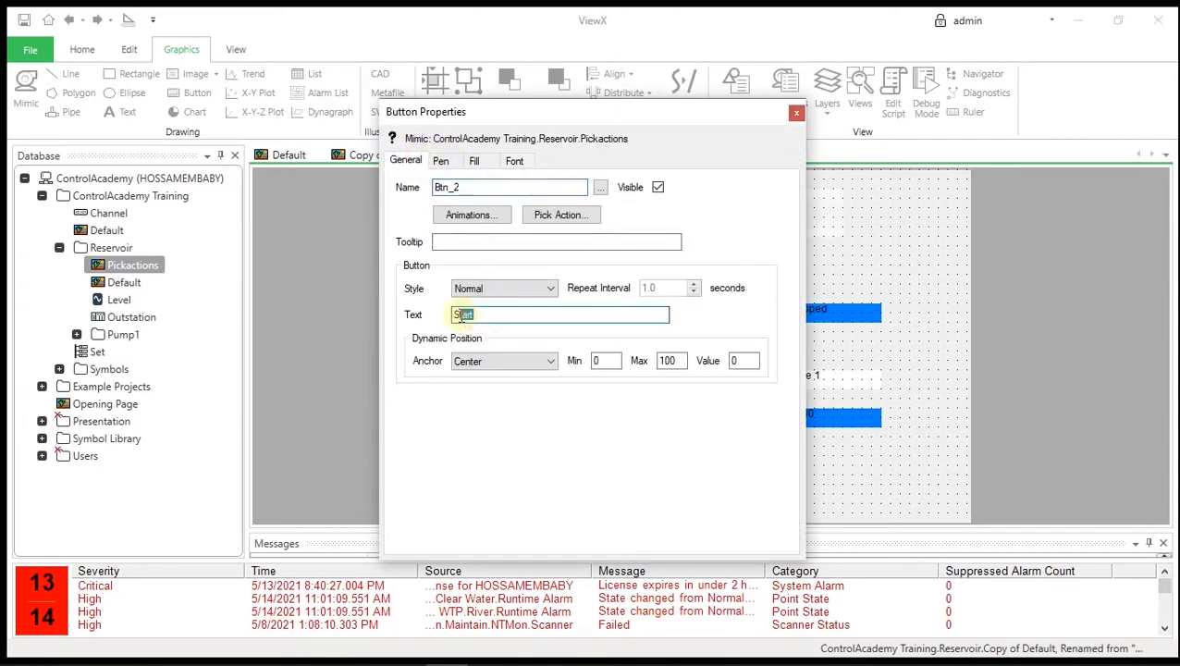
{"action": "type", "text": "o"}
{"action": "type", "text": "op"}
{"action": "left_click", "coordinate": [510, 162]}
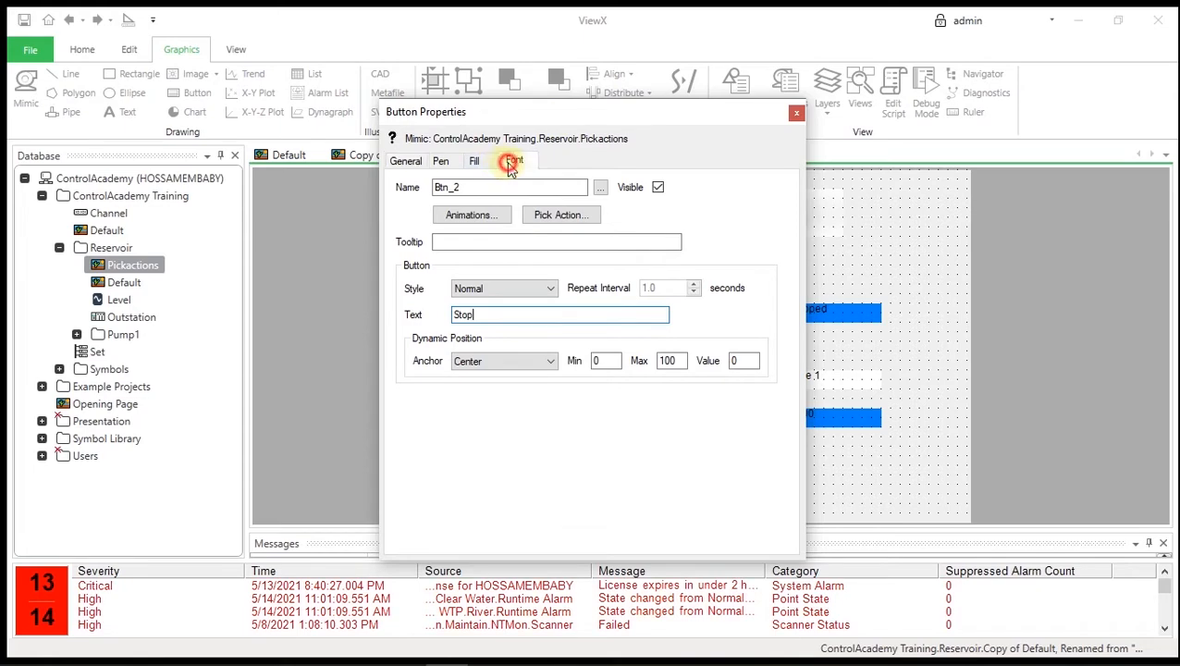
{"action": "left_click", "coordinate": [601, 260]}
{"action": "left_click", "coordinate": [602, 282]}
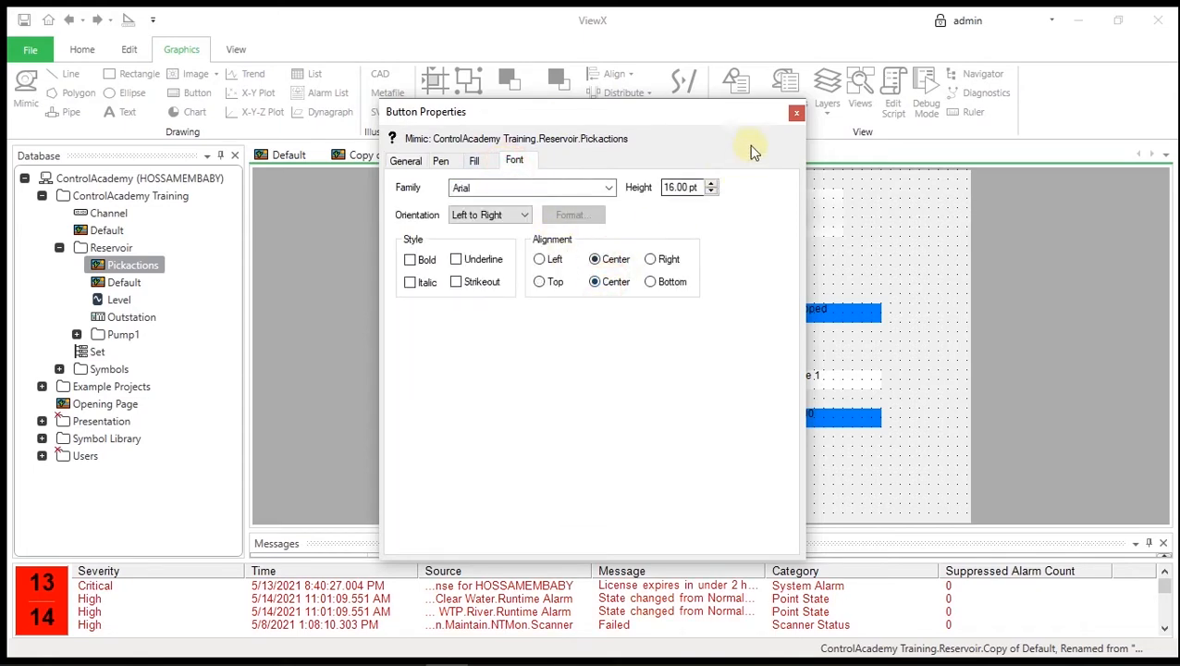
- Start a Method pick action for the Start button, targeting the Start point in the Reservoir's Pump1 group
{"action": "left_click", "coordinate": [796, 112]}
{"action": "left_click", "coordinate": [618, 435]}
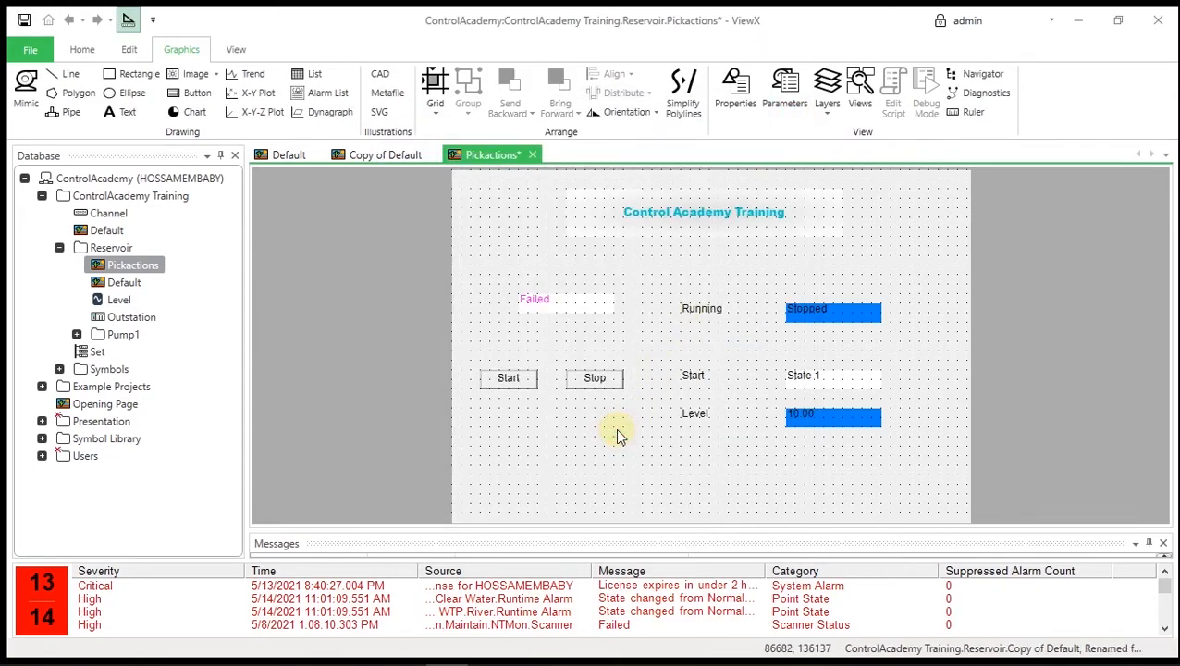
{"action": "right_click", "coordinate": [520, 389]}
{"action": "left_click", "coordinate": [616, 585]}
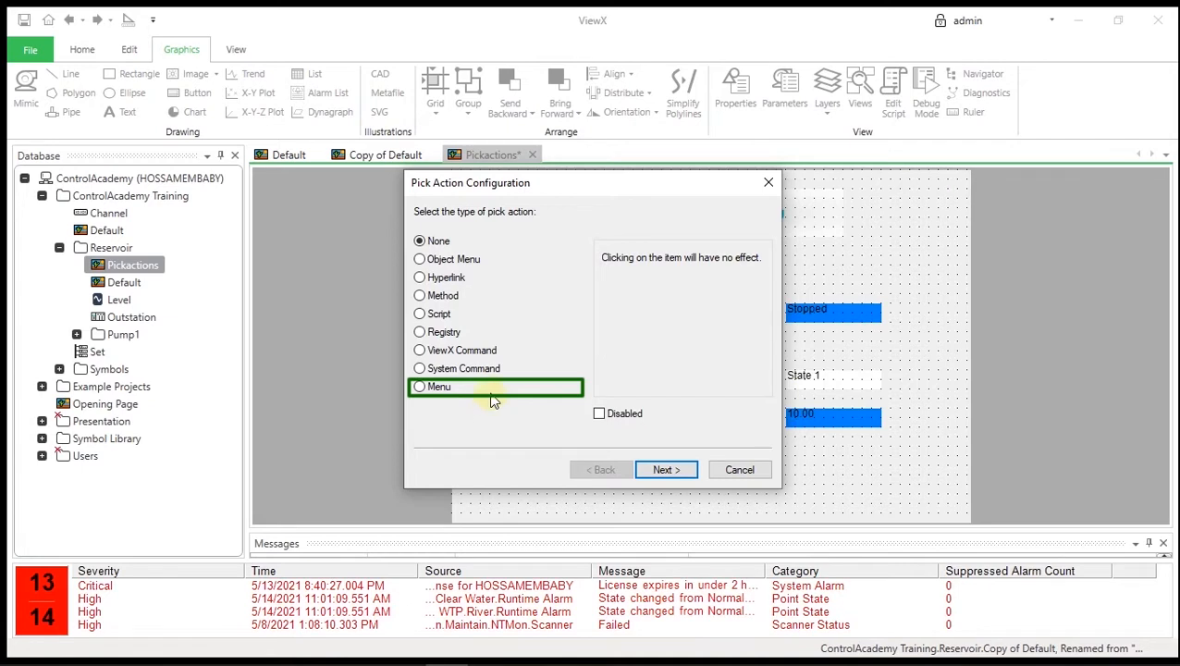
{"action": "left_click", "coordinate": [448, 302]}
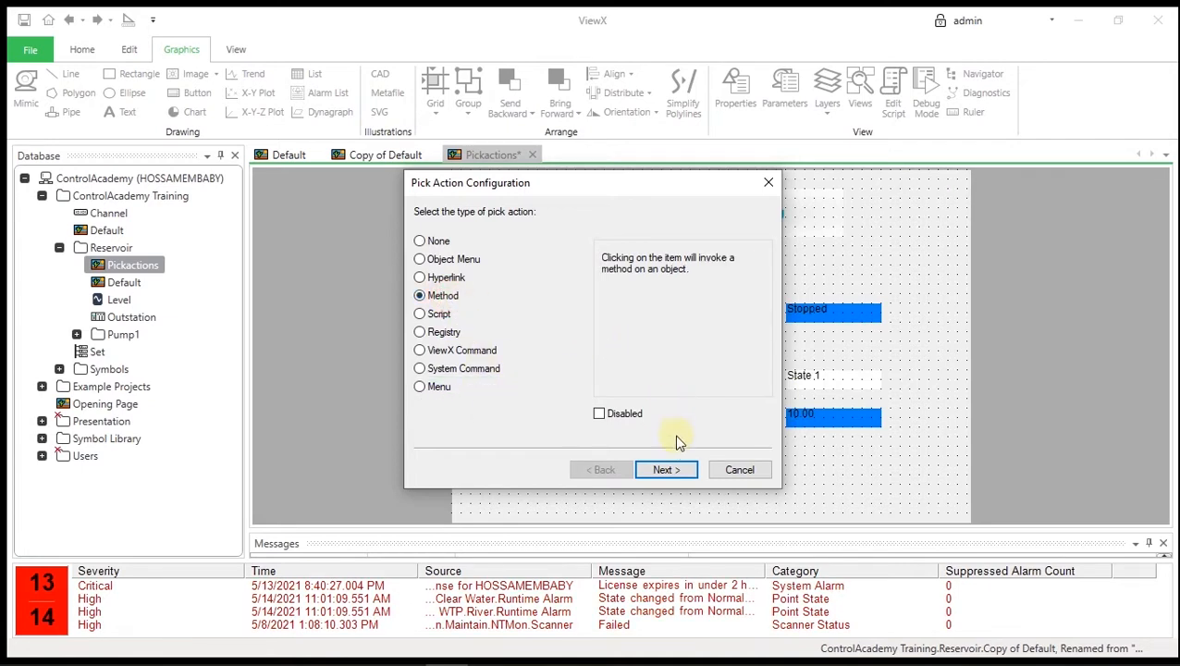
{"action": "left_click", "coordinate": [666, 470]}
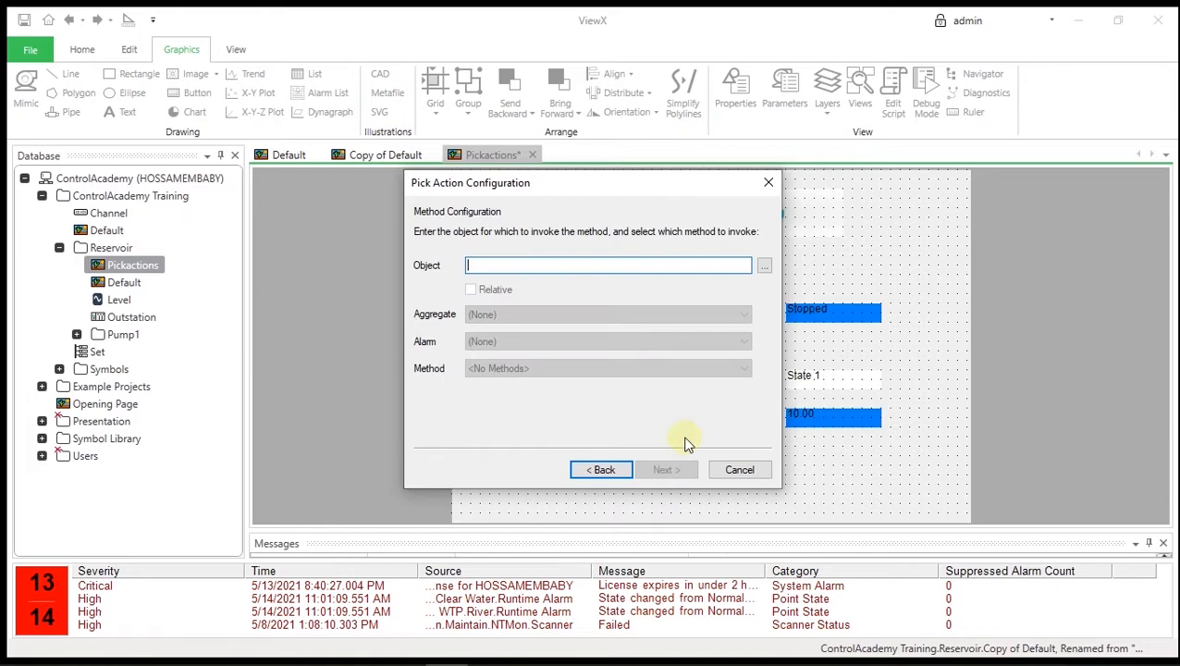
{"action": "left_click", "coordinate": [765, 268]}
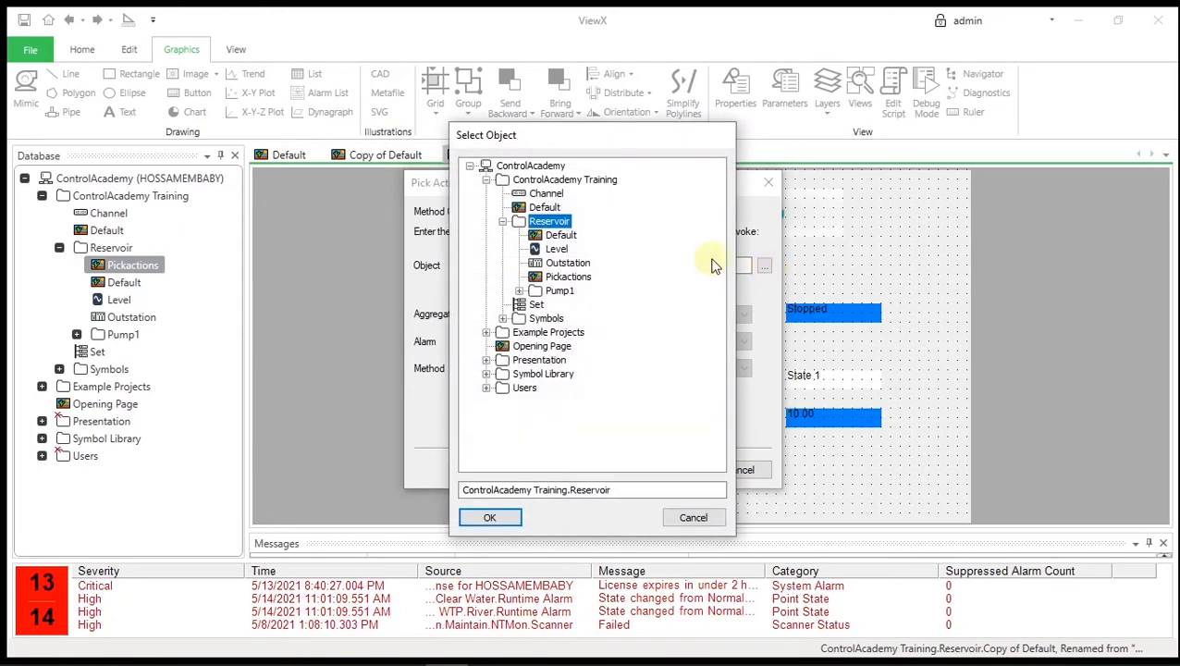
{"action": "left_click", "coordinate": [520, 291]}
{"action": "left_click", "coordinate": [573, 333]}
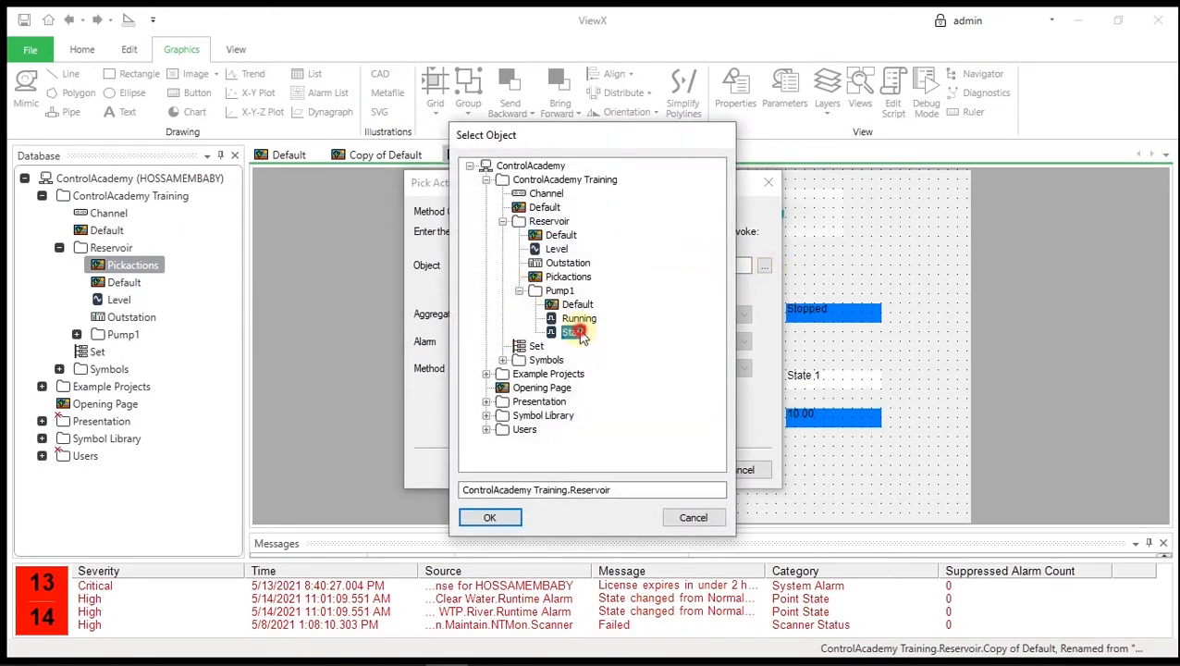
{"action": "left_click", "coordinate": [477, 518]}
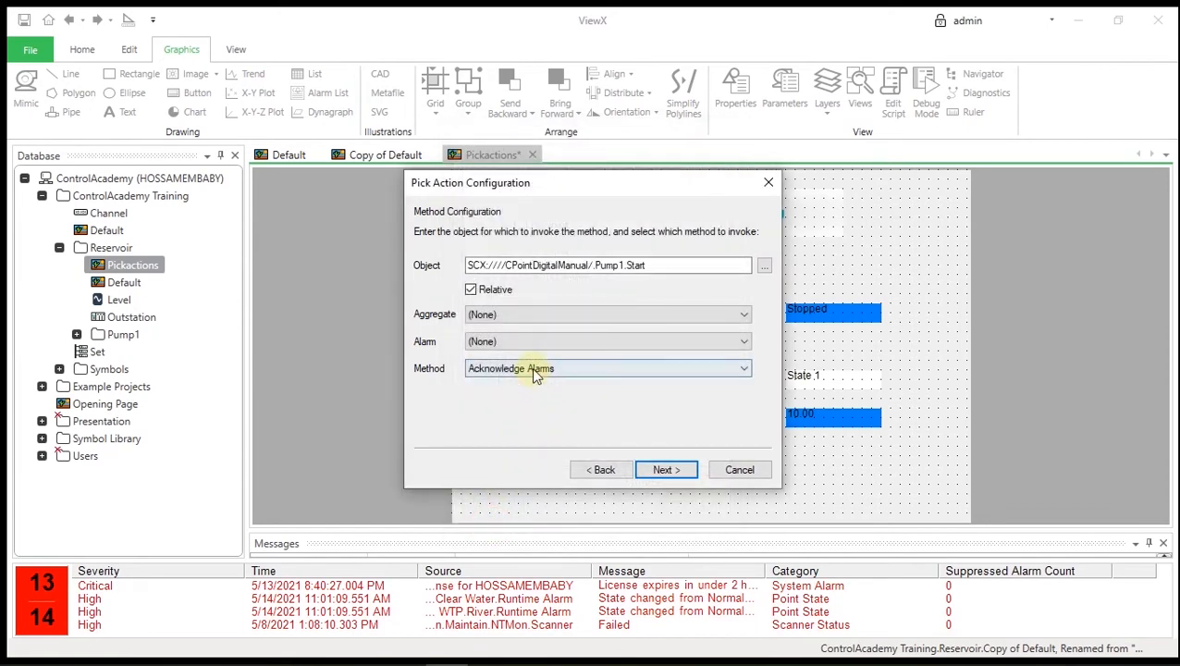
- Set the Start button's pick action method to Hand Control with value 1 and finish the configuration without a comment
{"action": "left_click", "coordinate": [531, 368]}
{"action": "left_click", "coordinate": [516, 508]}
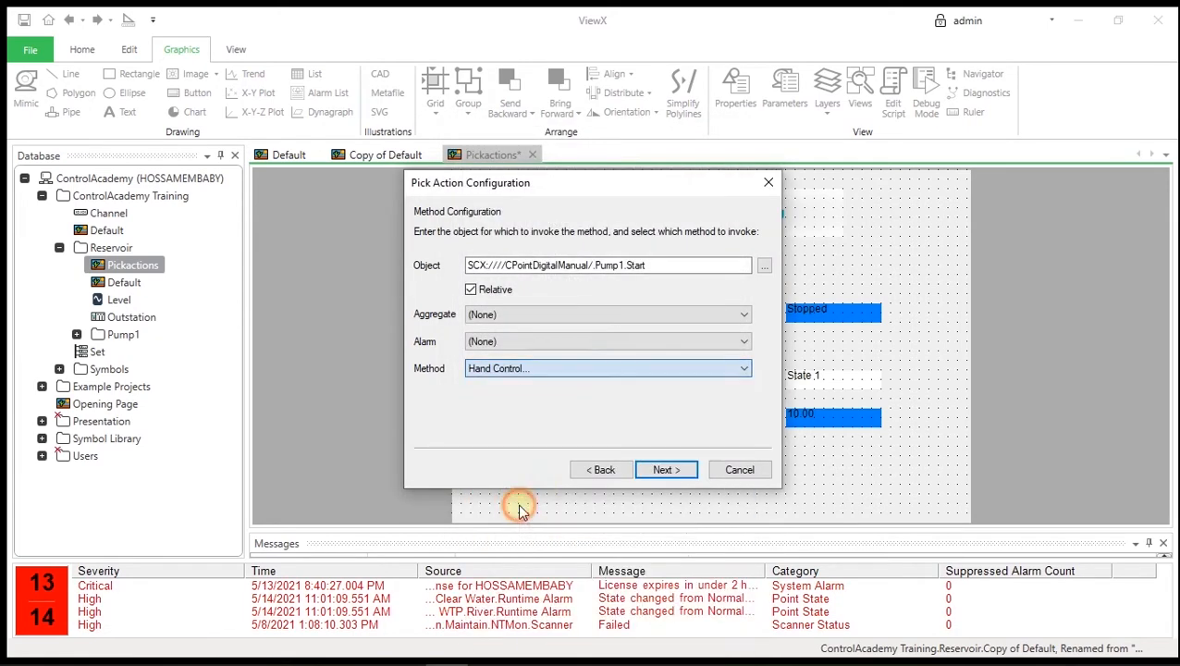
{"action": "left_click", "coordinate": [665, 473]}
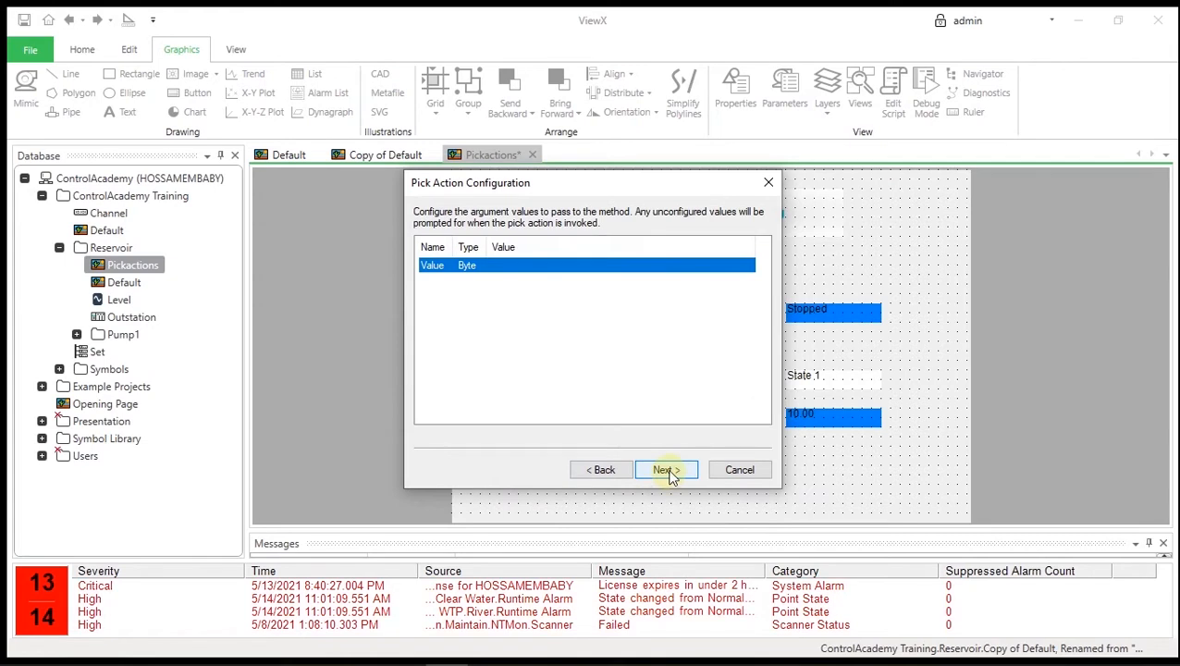
{"action": "double_click", "coordinate": [435, 267]}
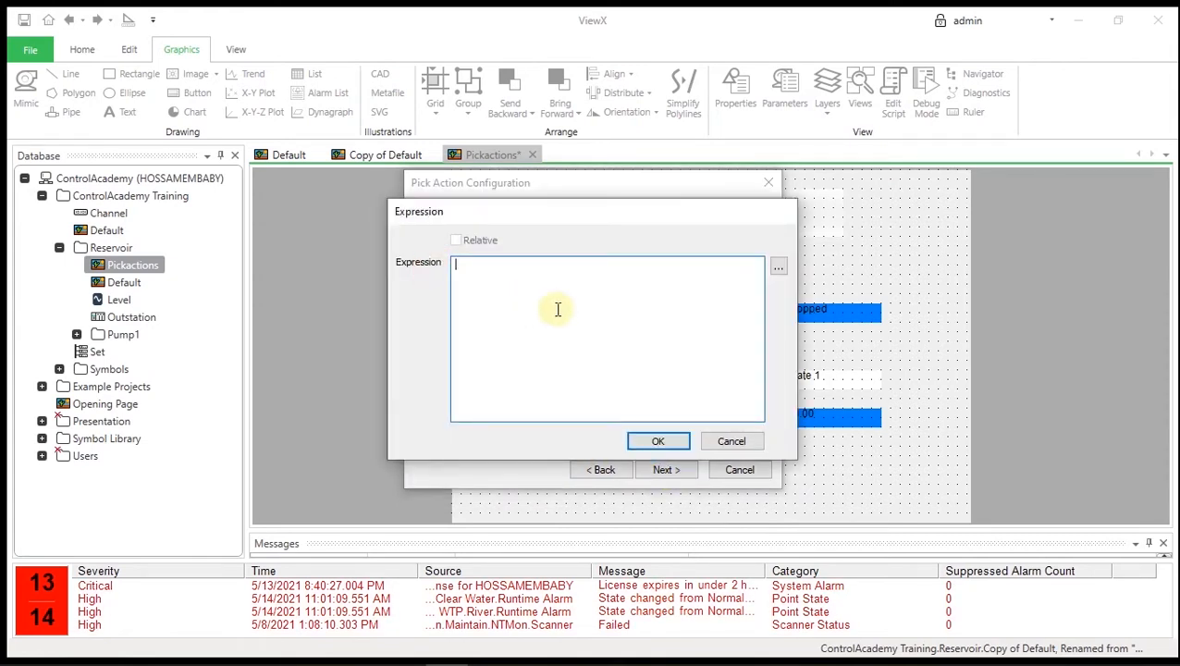
{"action": "type", "text": "1"}
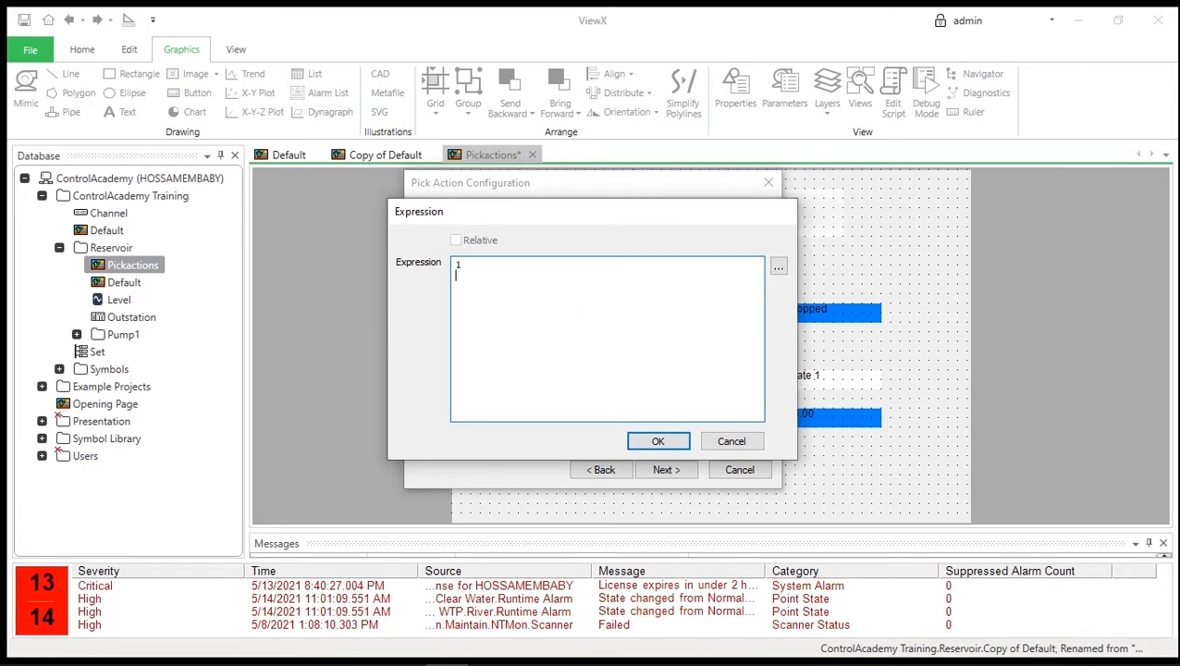
{"action": "left_click", "coordinate": [674, 448]}
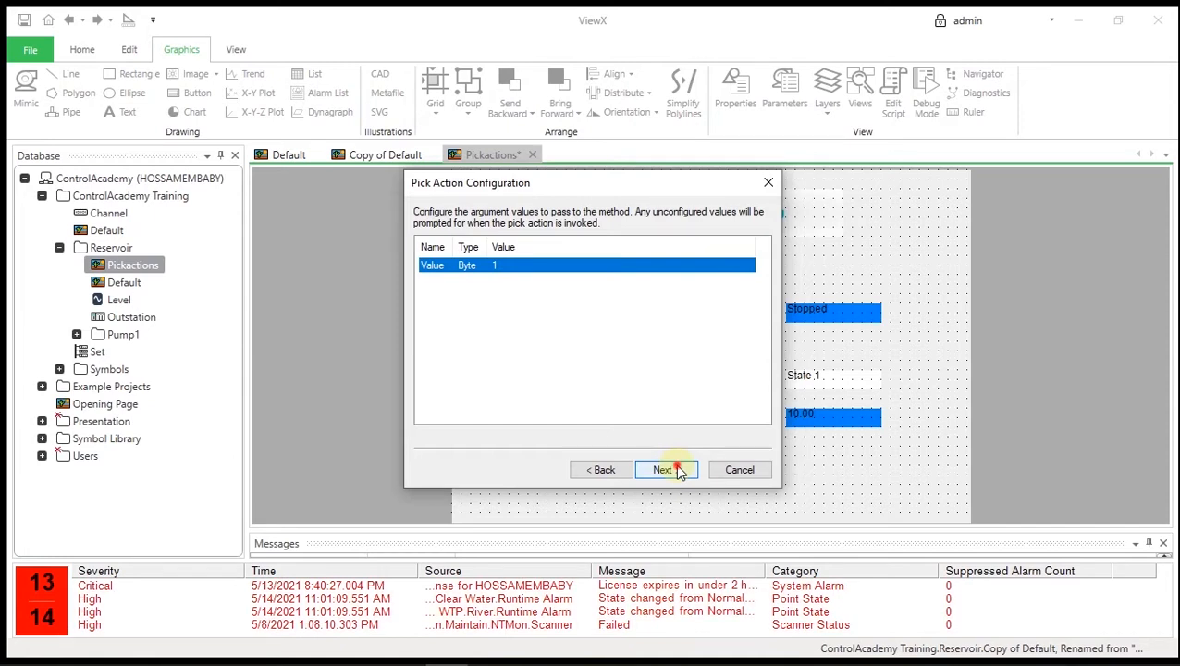
{"action": "left_click", "coordinate": [679, 470]}
{"action": "left_click", "coordinate": [679, 470]}
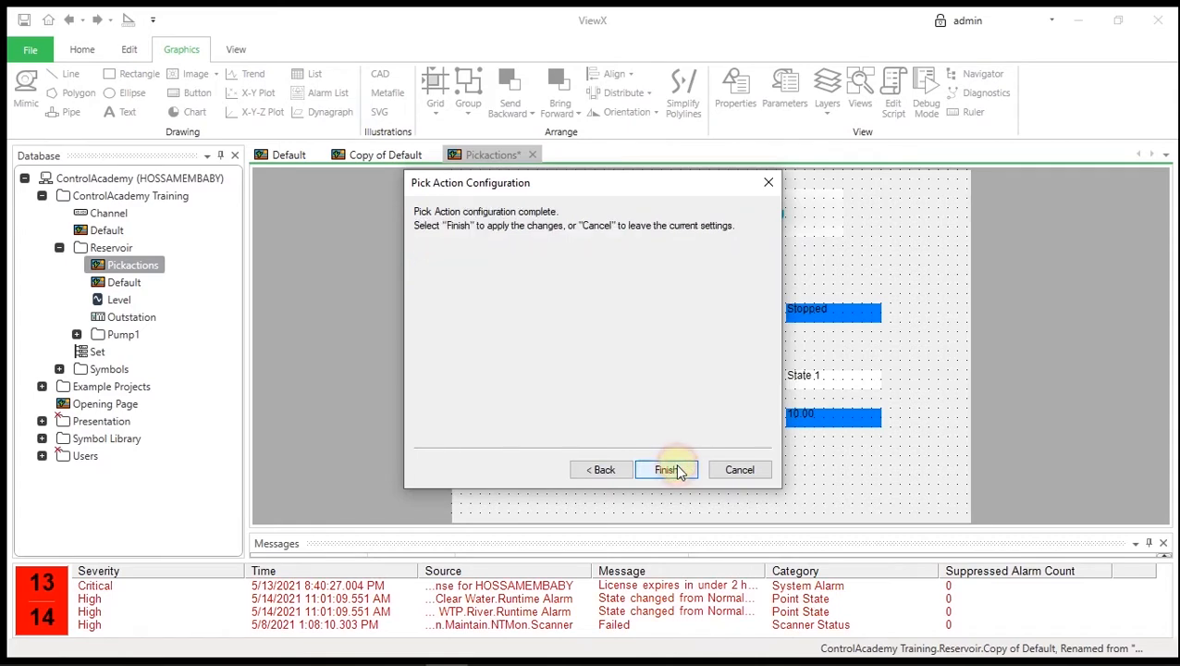
{"action": "left_click", "coordinate": [668, 470]}
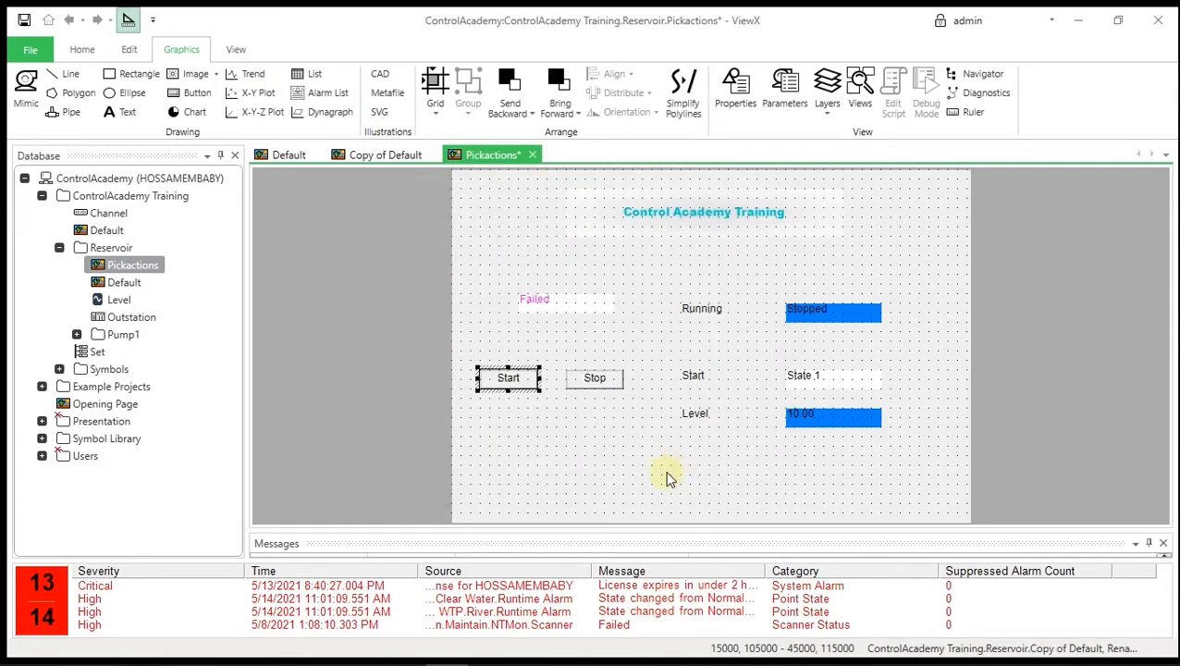
{"action": "left_click", "coordinate": [627, 479]}
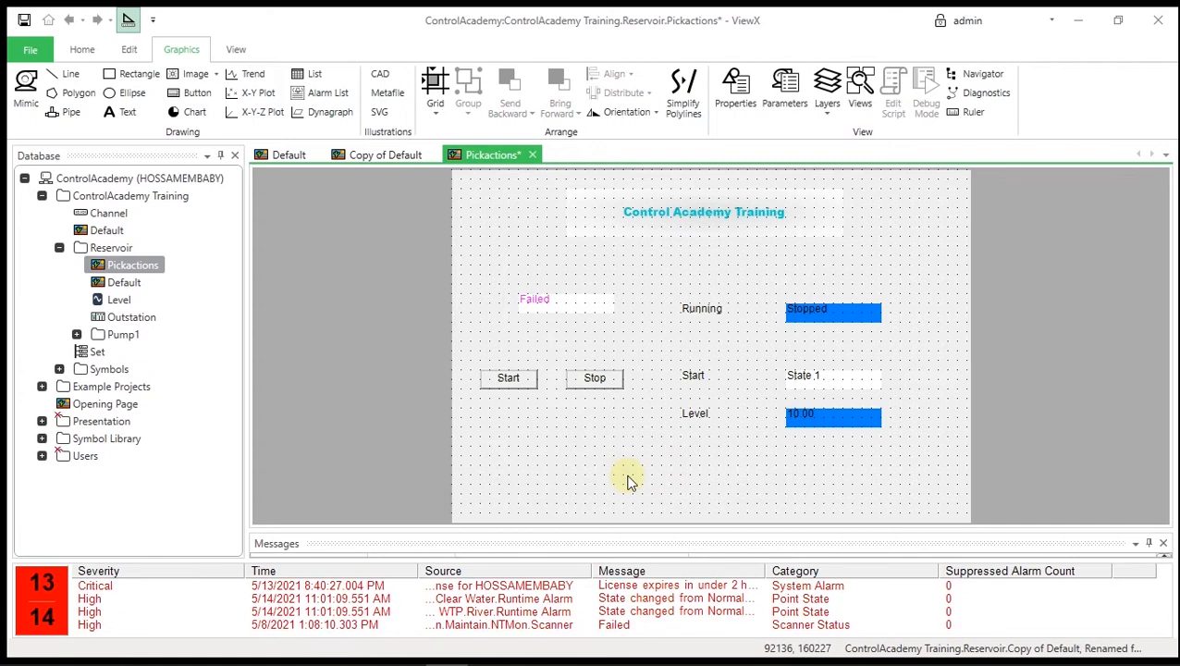
{"action": "left_click", "coordinate": [812, 380]}
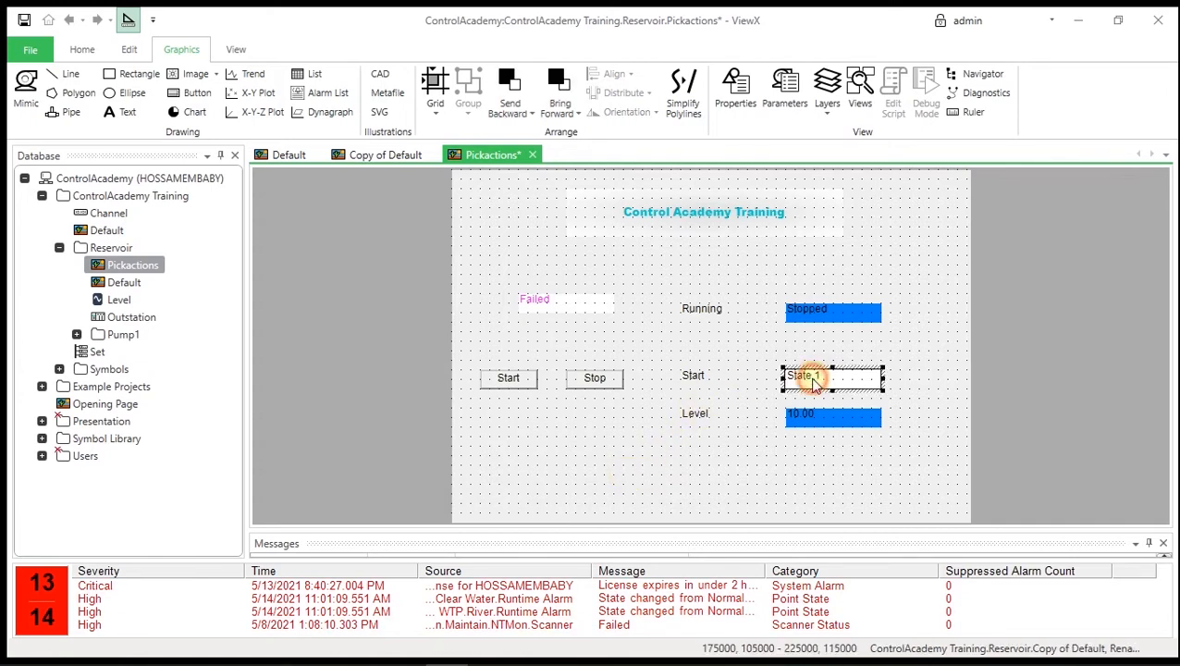
{"action": "left_click", "coordinate": [611, 428]}
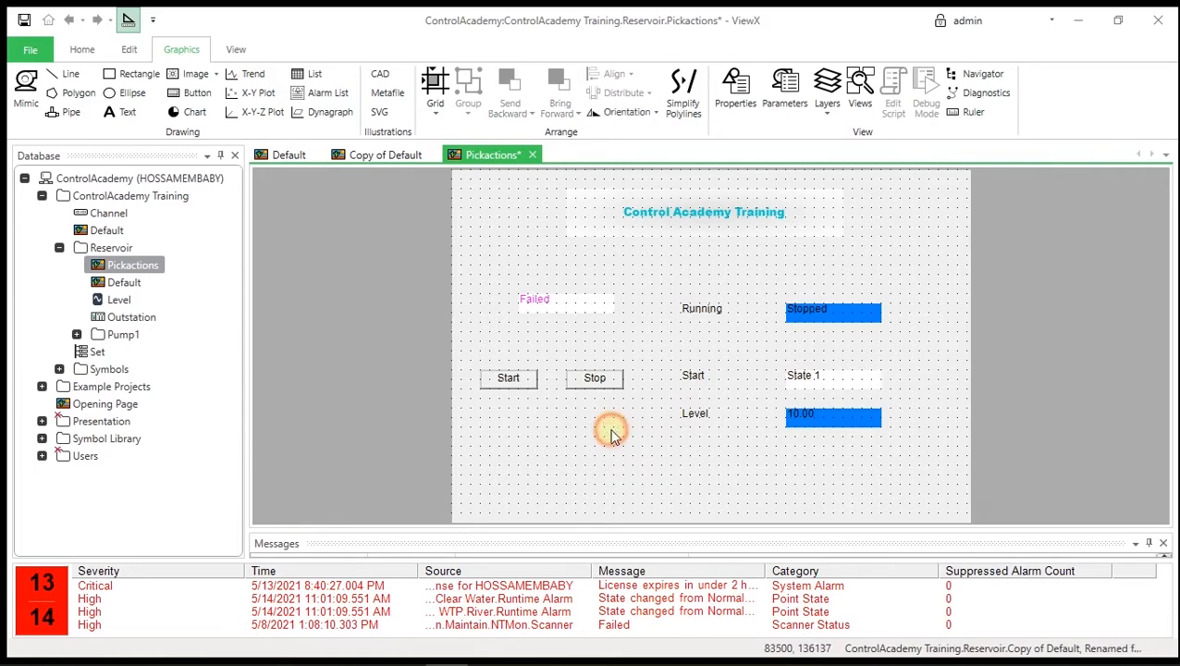
- Start a Method pick action for the Stop button, targeting the Start point in the Reservoir's Pump1 group
{"action": "right_click", "coordinate": [596, 380]}
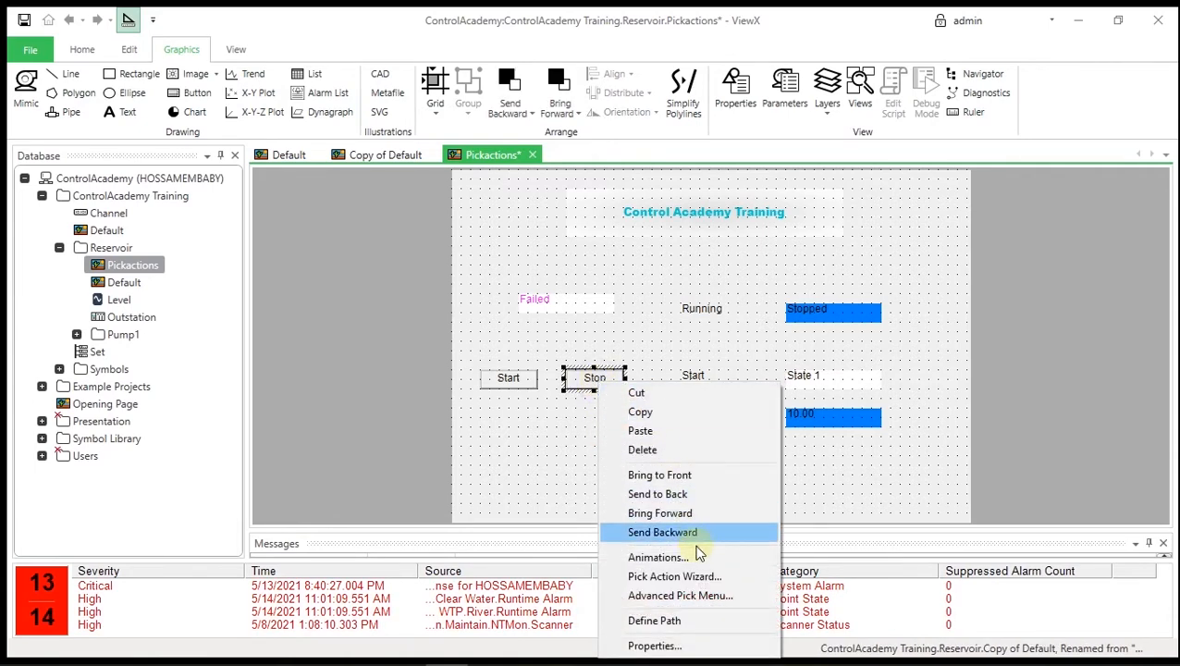
{"action": "left_click", "coordinate": [692, 579]}
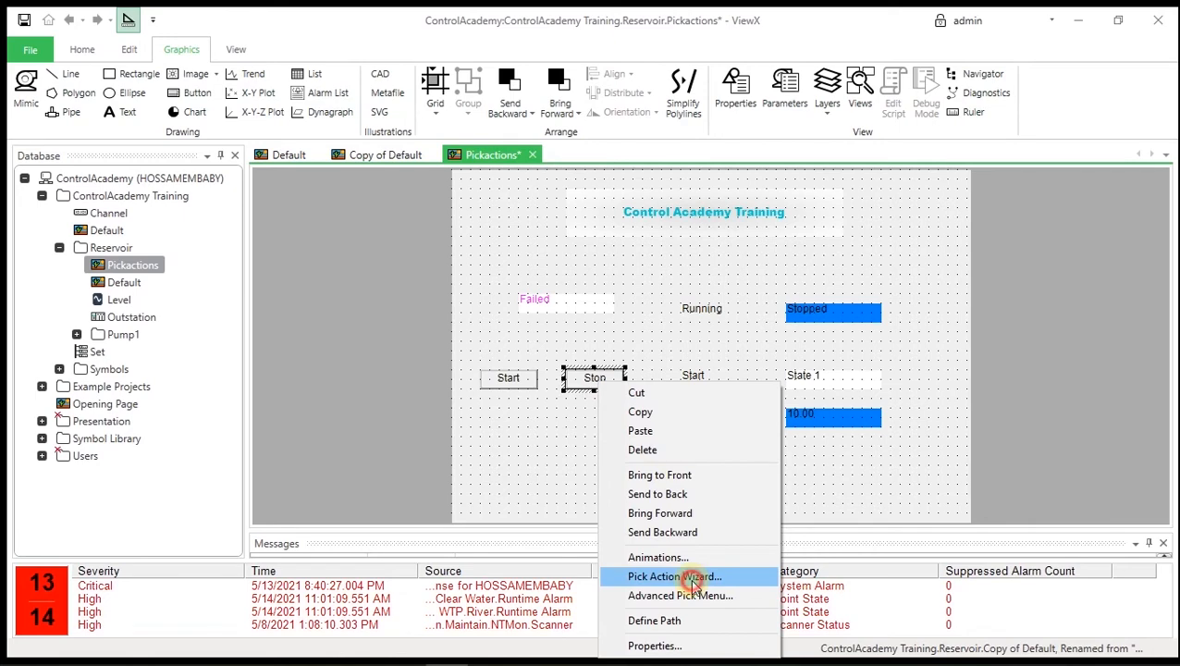
{"action": "left_click", "coordinate": [423, 295]}
{"action": "left_click", "coordinate": [667, 470]}
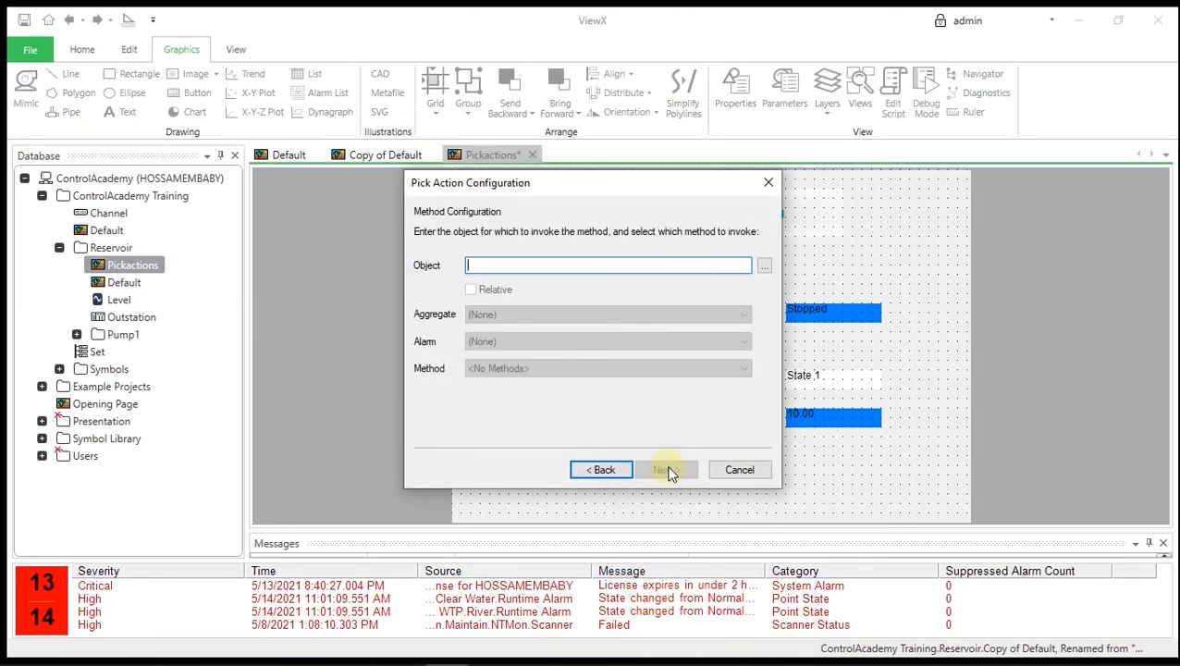
{"action": "left_click", "coordinate": [764, 266]}
{"action": "left_click", "coordinate": [519, 291]}
{"action": "left_click", "coordinate": [572, 332]}
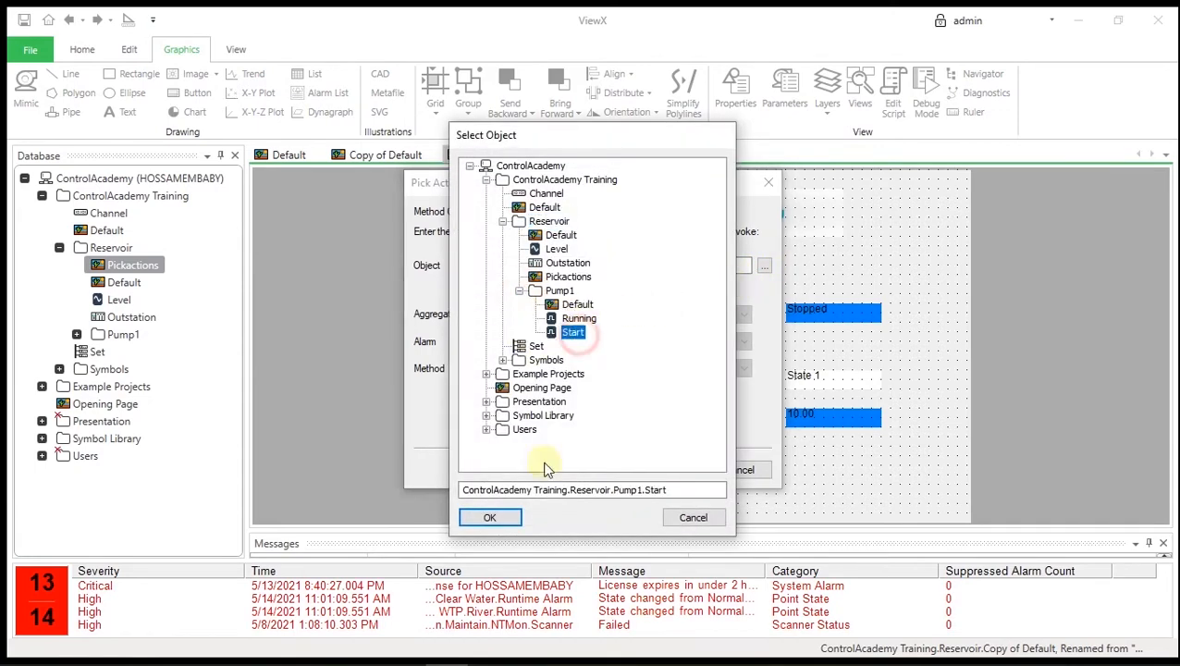
{"action": "left_click", "coordinate": [500, 518]}
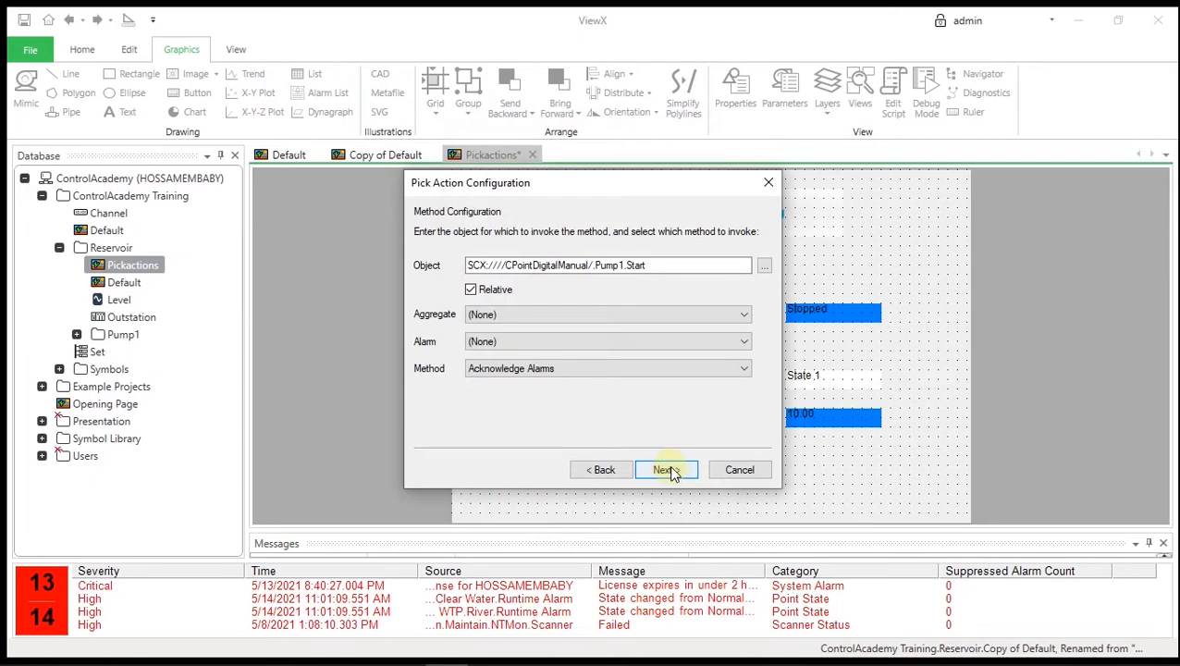
- Set the Stop button's pick action method to Hand Control with value 0 and finish the configuration without a comment
{"action": "left_click", "coordinate": [606, 370]}
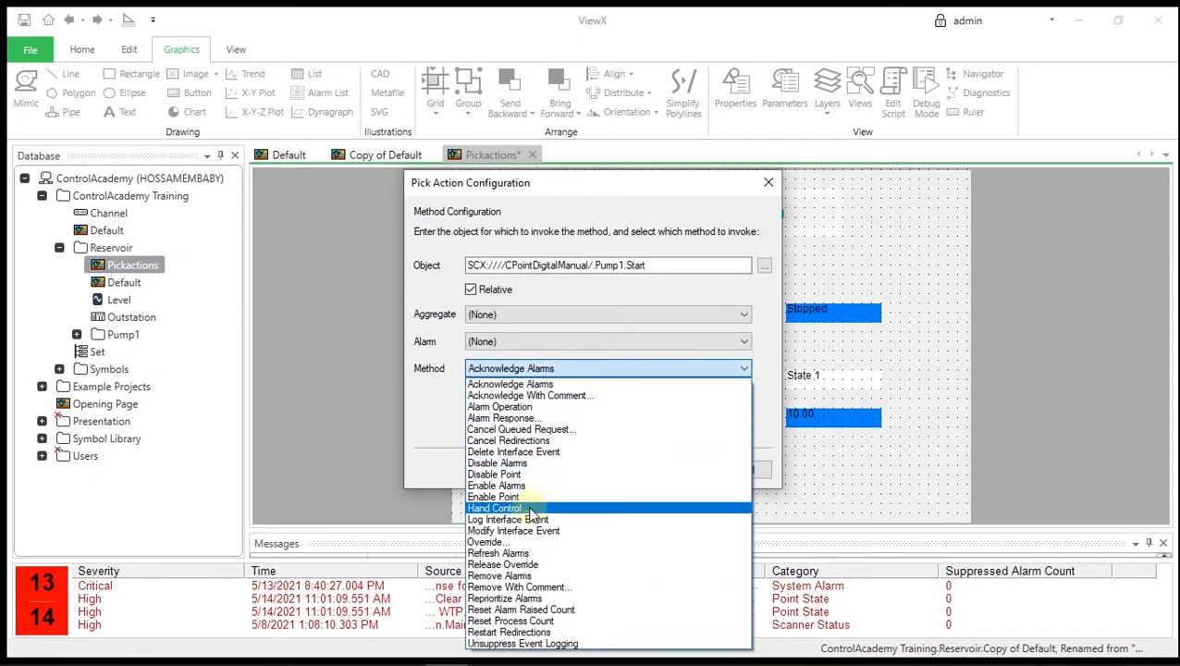
{"action": "left_click", "coordinate": [536, 508]}
{"action": "left_click", "coordinate": [657, 472]}
{"action": "double_click", "coordinate": [430, 265]}
{"action": "type", "text": "0"}
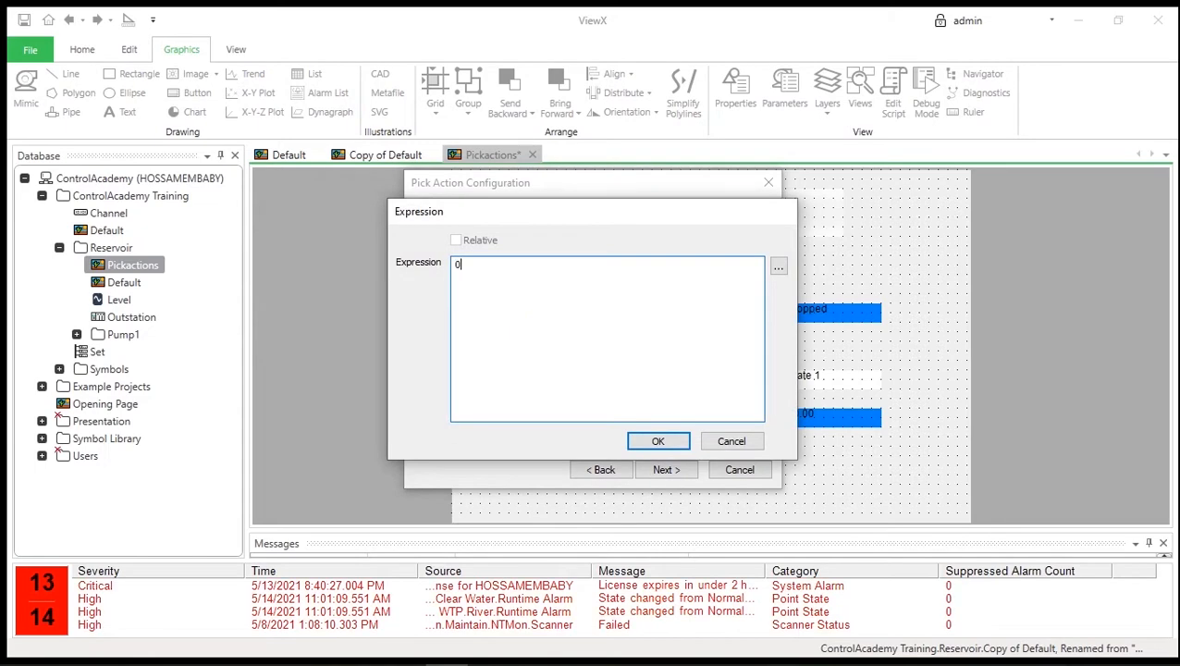
{"action": "left_click", "coordinate": [666, 440]}
{"action": "left_click", "coordinate": [678, 472]}
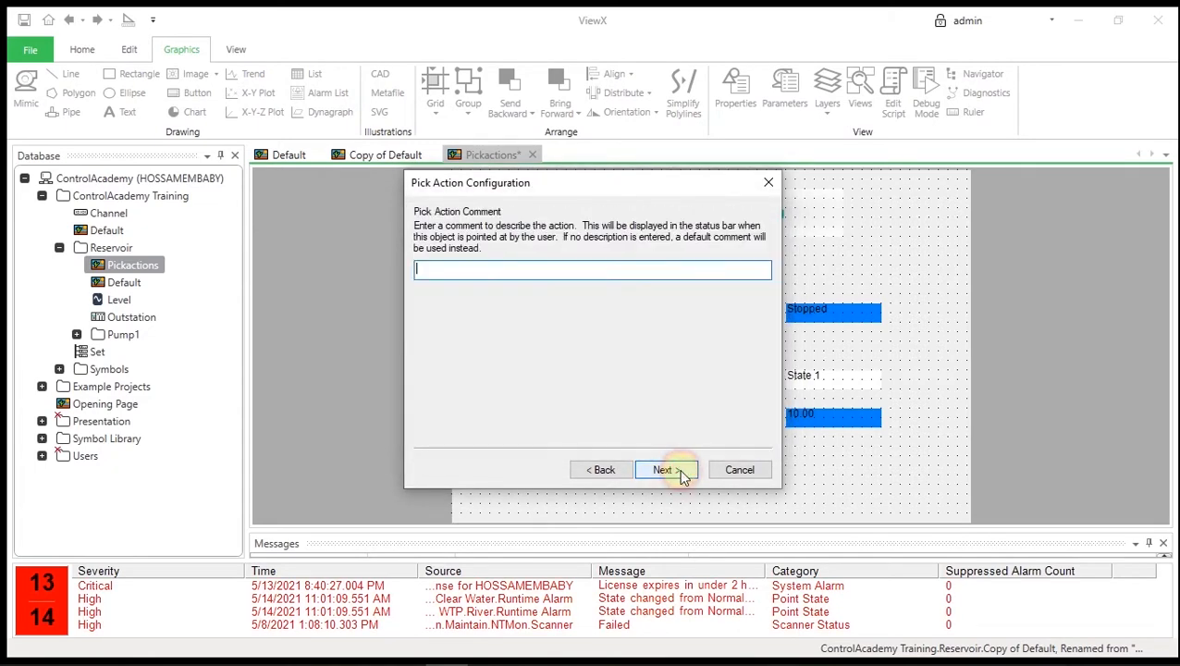
{"action": "left_click", "coordinate": [679, 472]}
{"action": "left_click", "coordinate": [681, 472]}
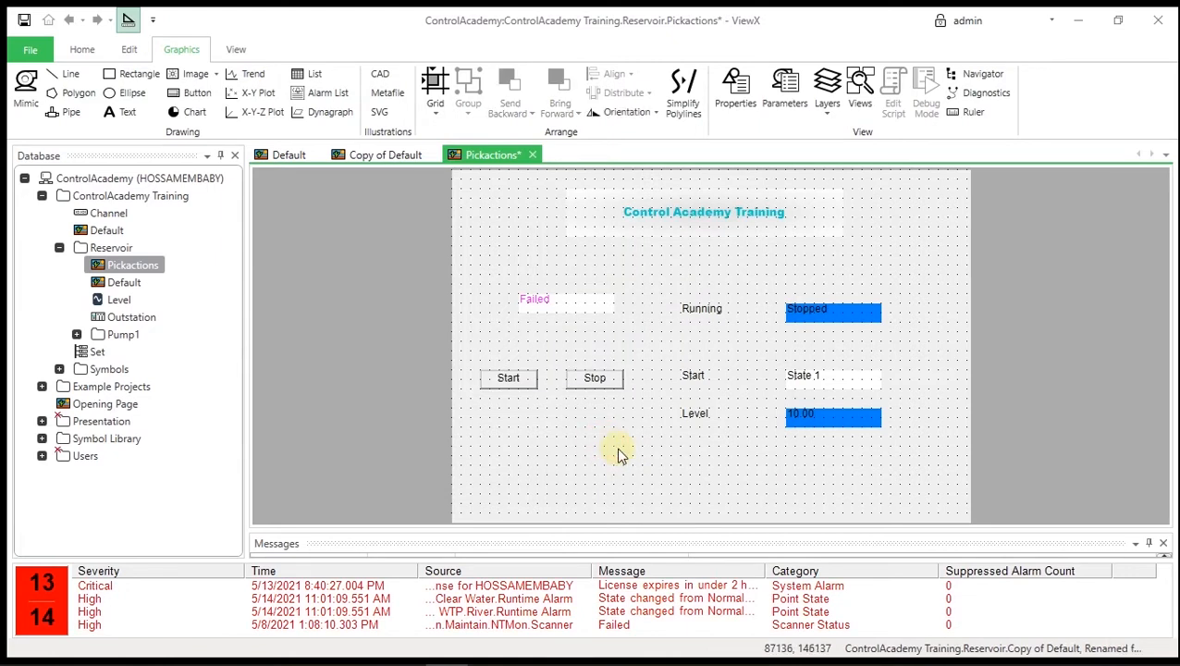
- Leave design mode and test the Start and Stop buttons against the Start point's displayed state
{"action": "left_click", "coordinate": [127, 20]}
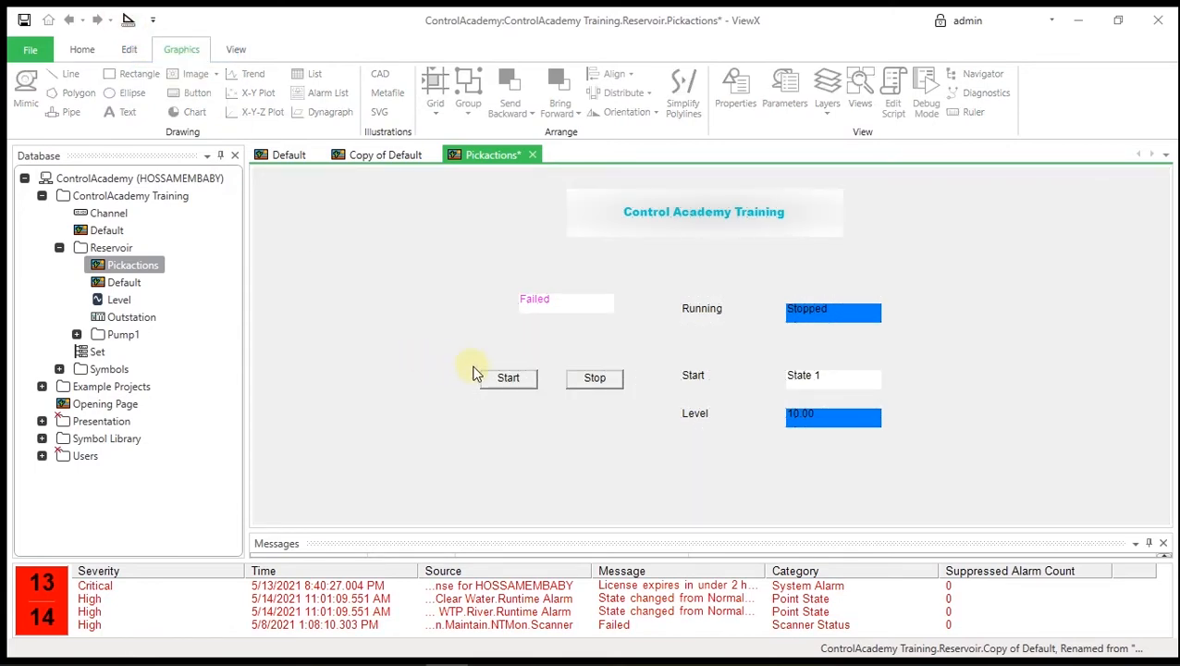
{"action": "left_click", "coordinate": [507, 381]}
{"action": "left_click", "coordinate": [590, 384]}
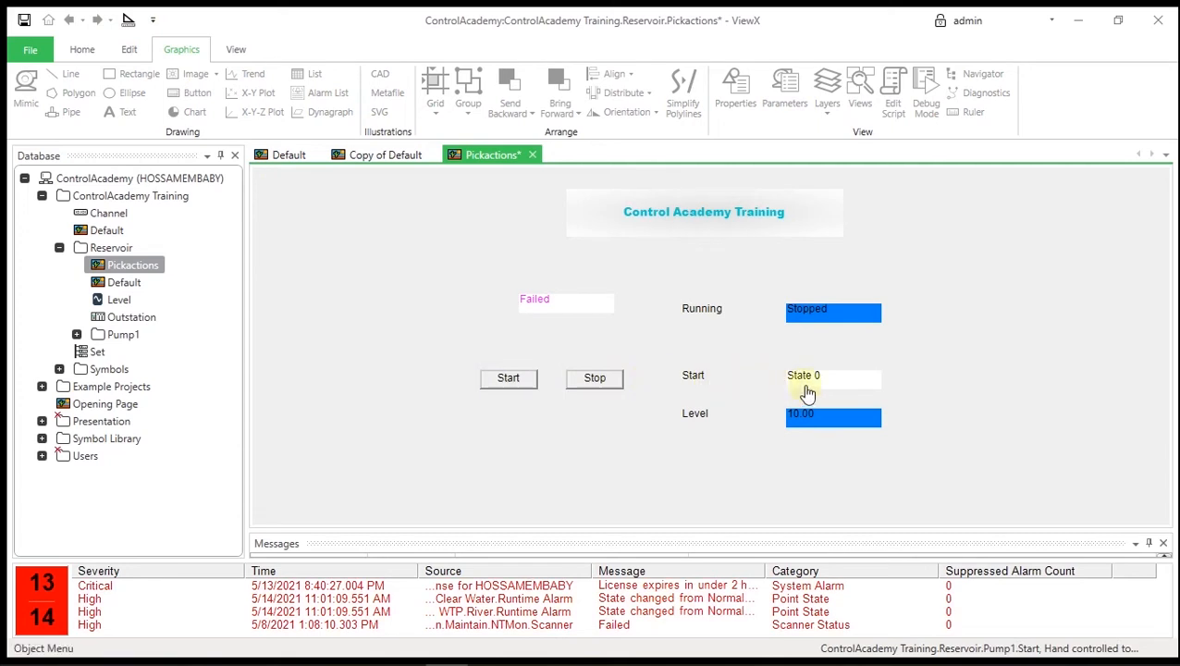
{"action": "left_click", "coordinate": [509, 380]}
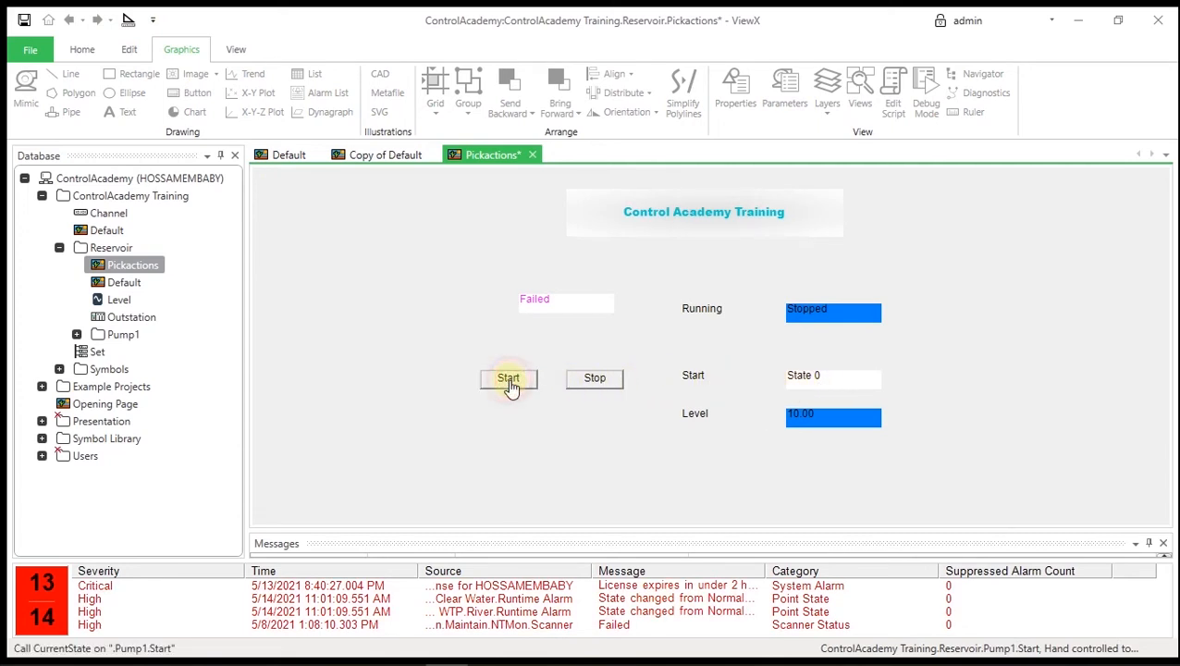
{"action": "left_click", "coordinate": [608, 386]}
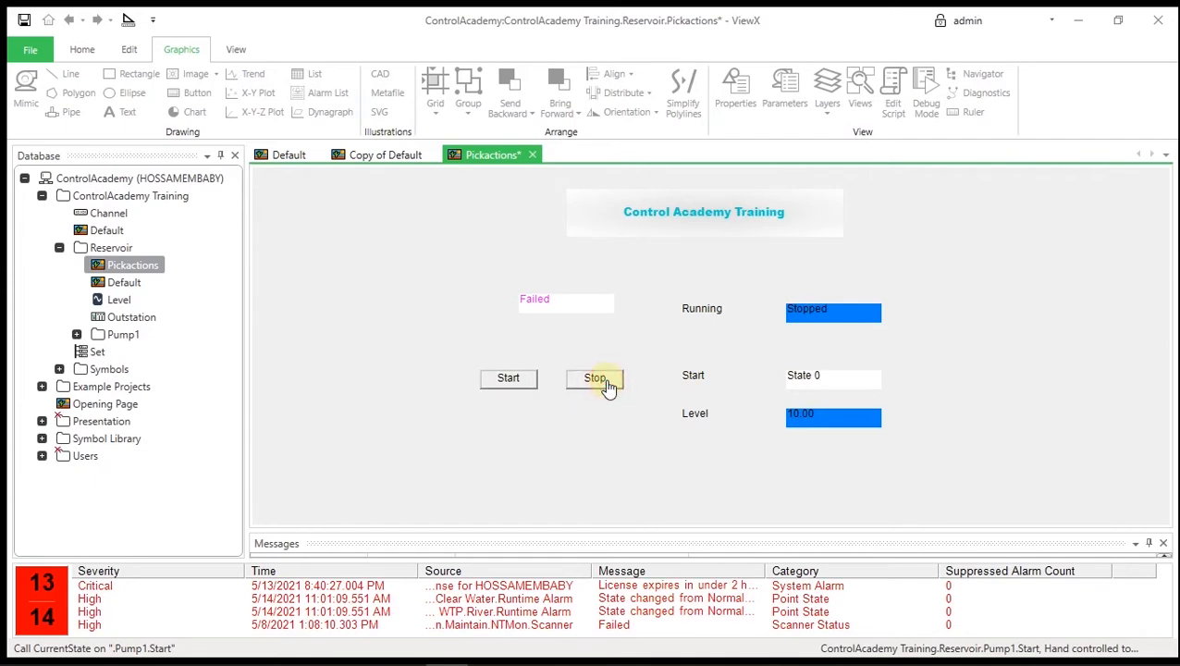
- Return to design mode and draw a new button about 40000 by 15000 units beneath the Start and Stop buttons
{"action": "left_click", "coordinate": [129, 20]}
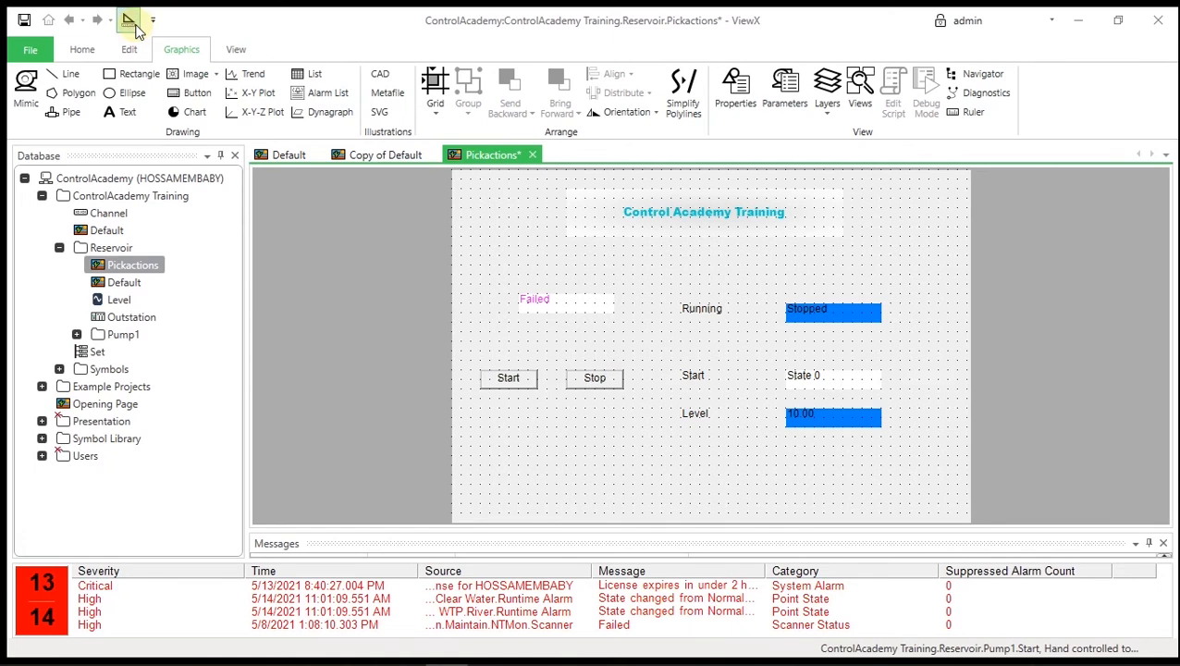
{"action": "left_click", "coordinate": [178, 94]}
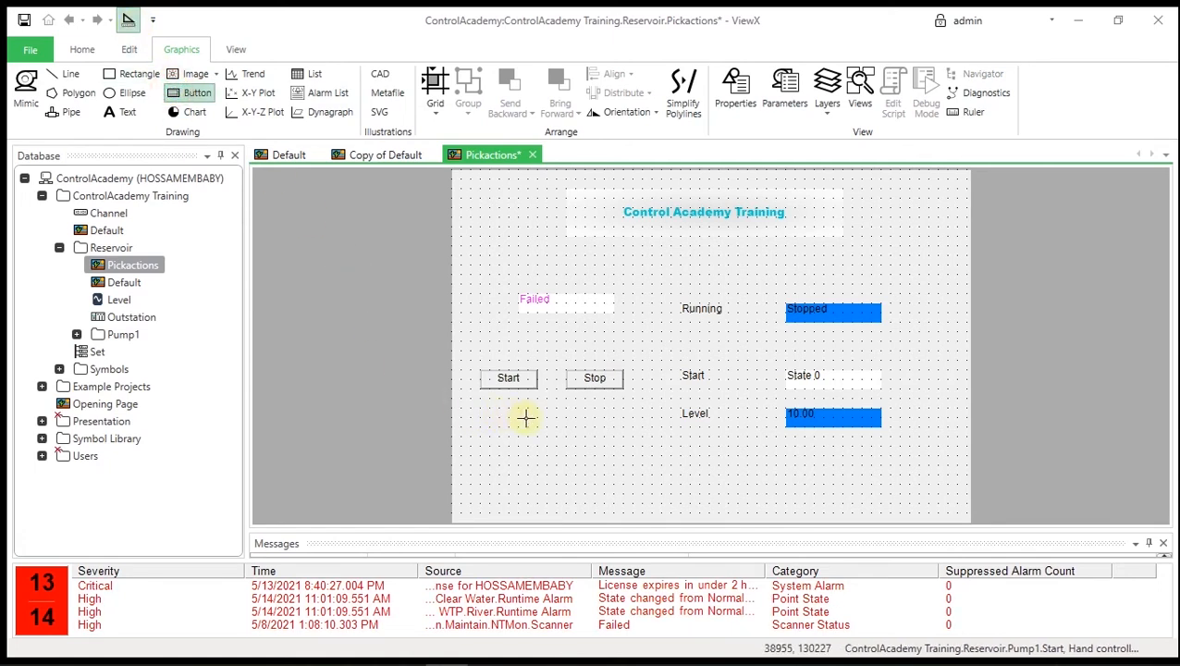
{"action": "left_click_drag", "start_coordinate": [520, 413], "coordinate": [598, 438]}
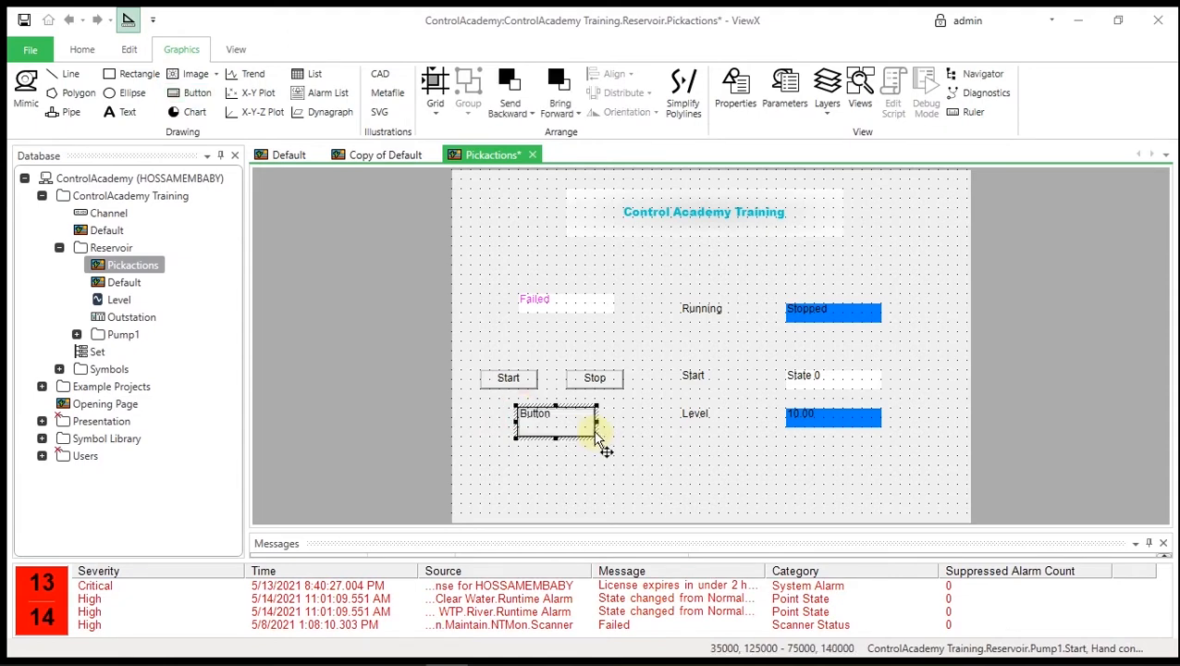
- Set the new button's text to SiteMenu and center it horizontally and vertically
{"action": "double_click", "coordinate": [535, 414]}
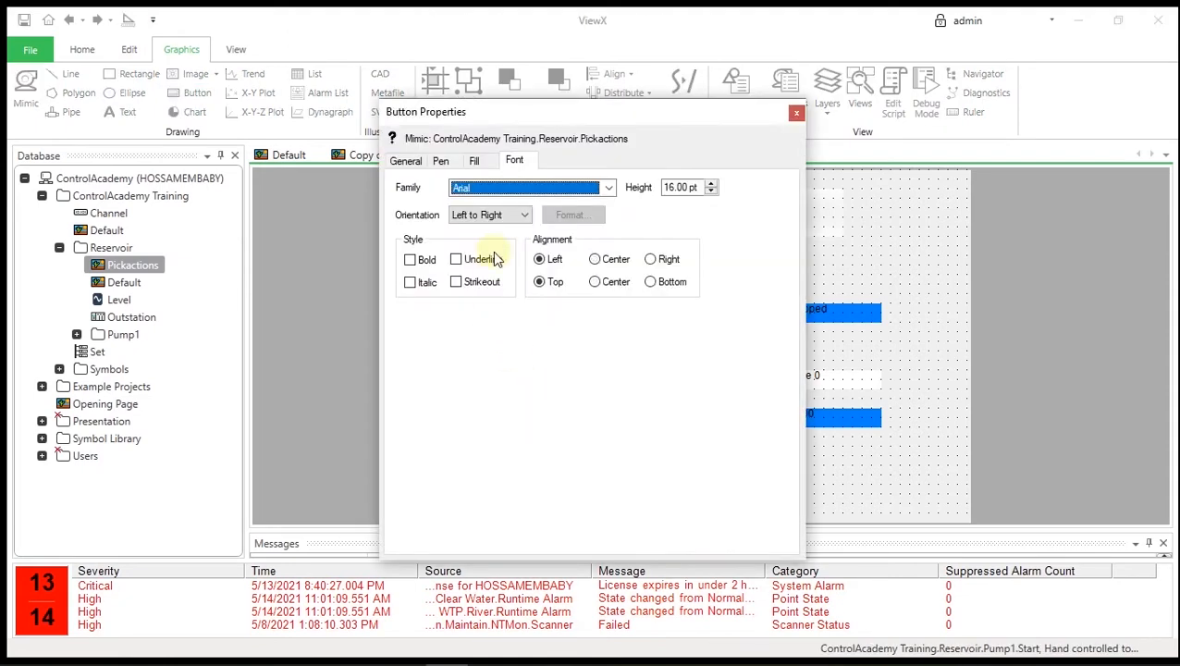
{"action": "left_click", "coordinate": [436, 161]}
{"action": "left_click", "coordinate": [407, 161]}
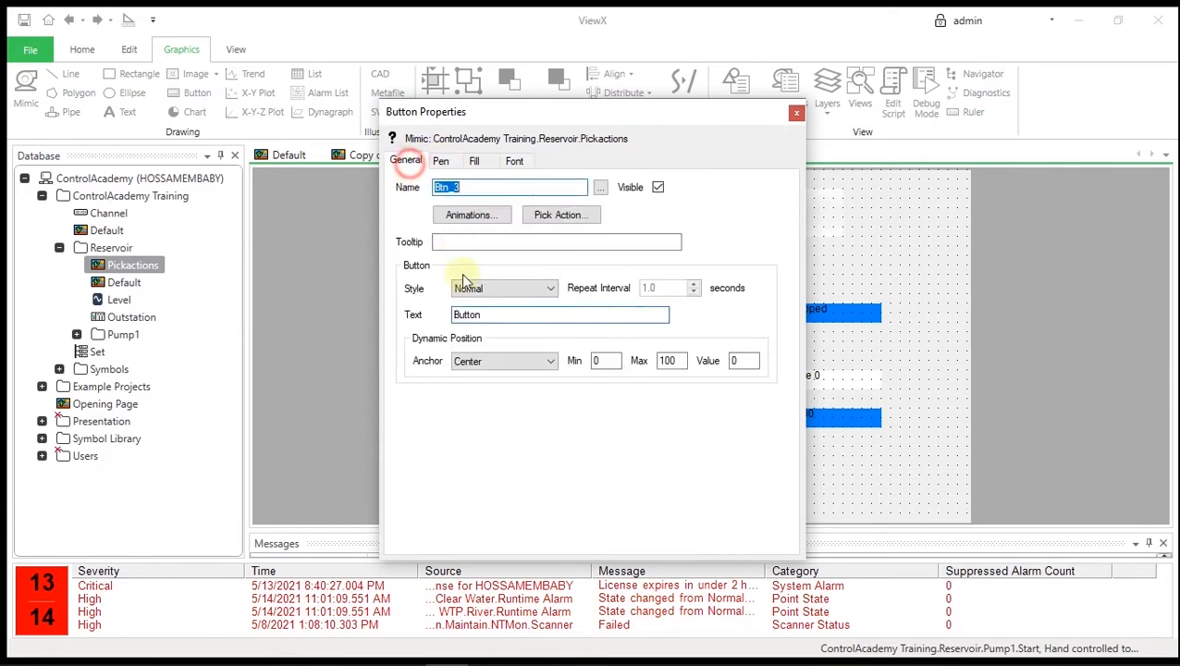
{"action": "left_click_drag", "start_coordinate": [493, 320], "coordinate": [424, 316]}
{"action": "type", "text": "SiteMenu"}
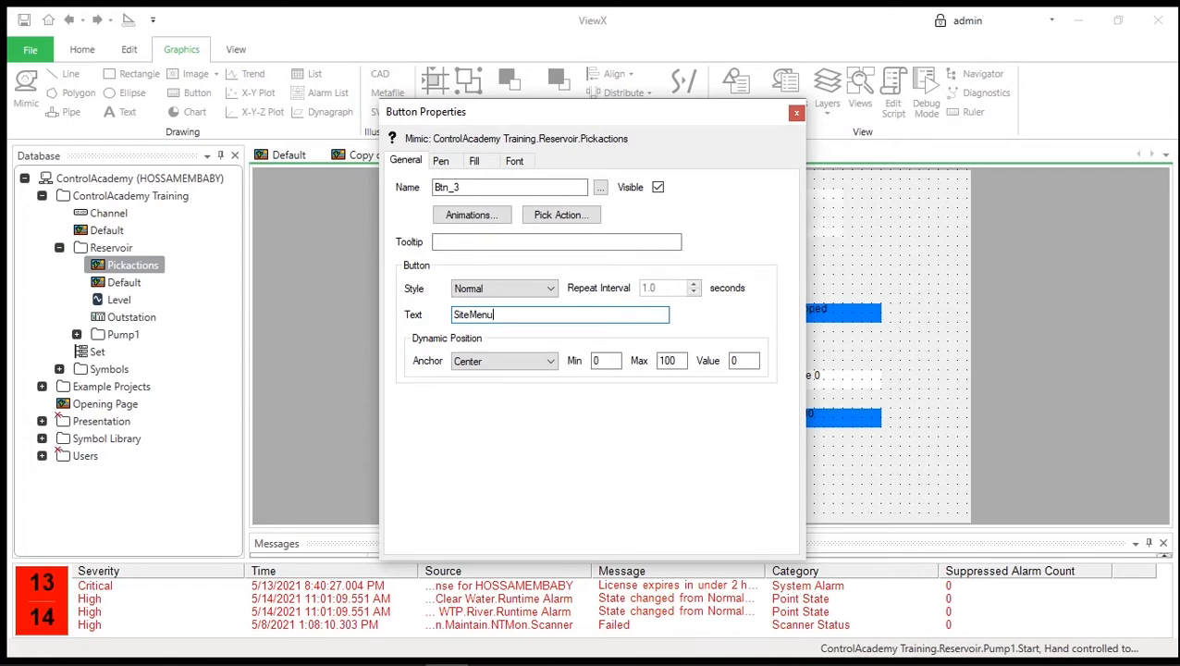
{"action": "left_click", "coordinate": [515, 161]}
{"action": "left_click", "coordinate": [611, 262]}
{"action": "left_click", "coordinate": [612, 283]}
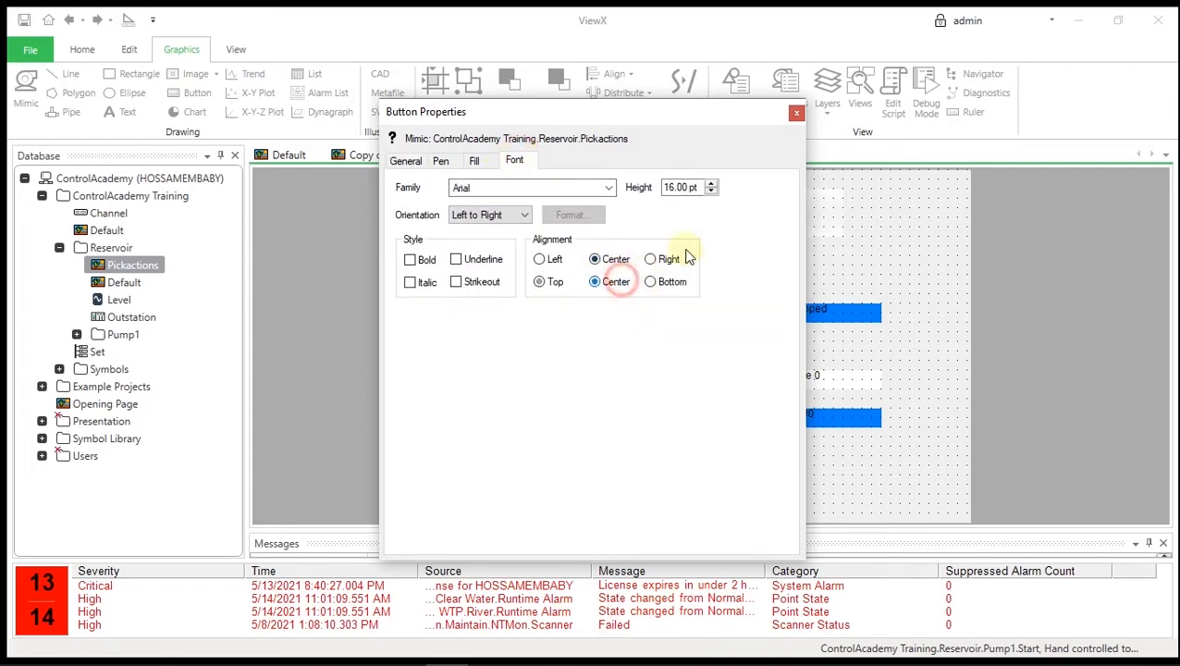
{"action": "left_click", "coordinate": [795, 114]}
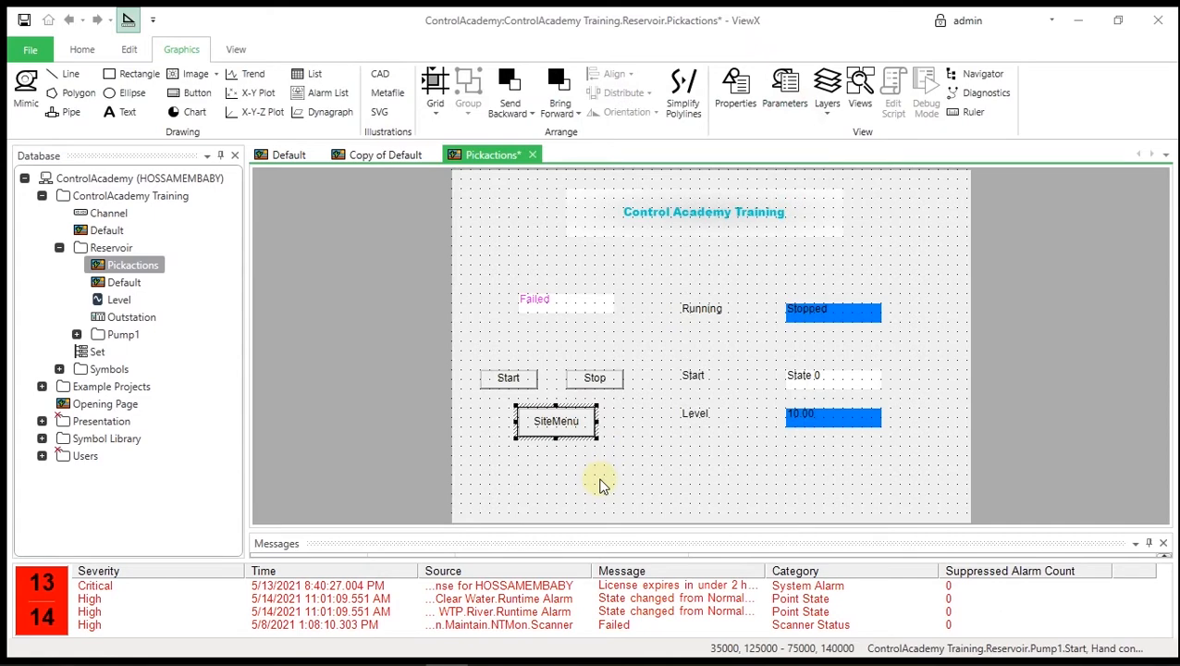
- Give the SiteMenu button a Menu pick action and add a submenu named PumpControl to it
{"action": "right_click", "coordinate": [588, 420]}
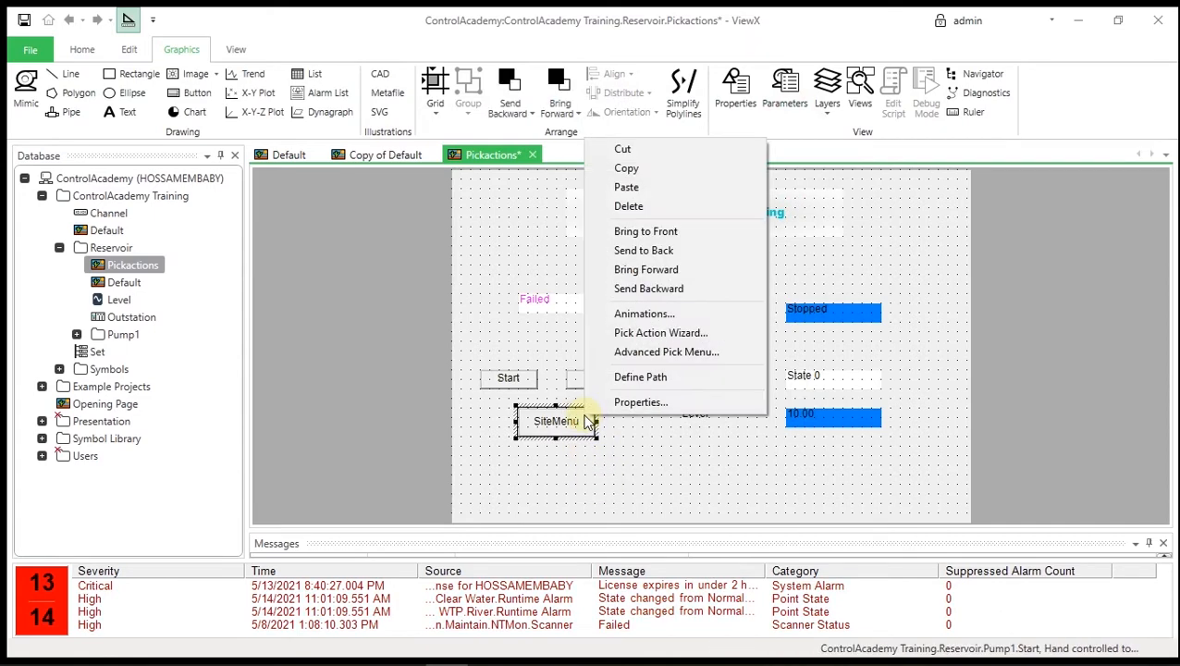
{"action": "left_click", "coordinate": [662, 333]}
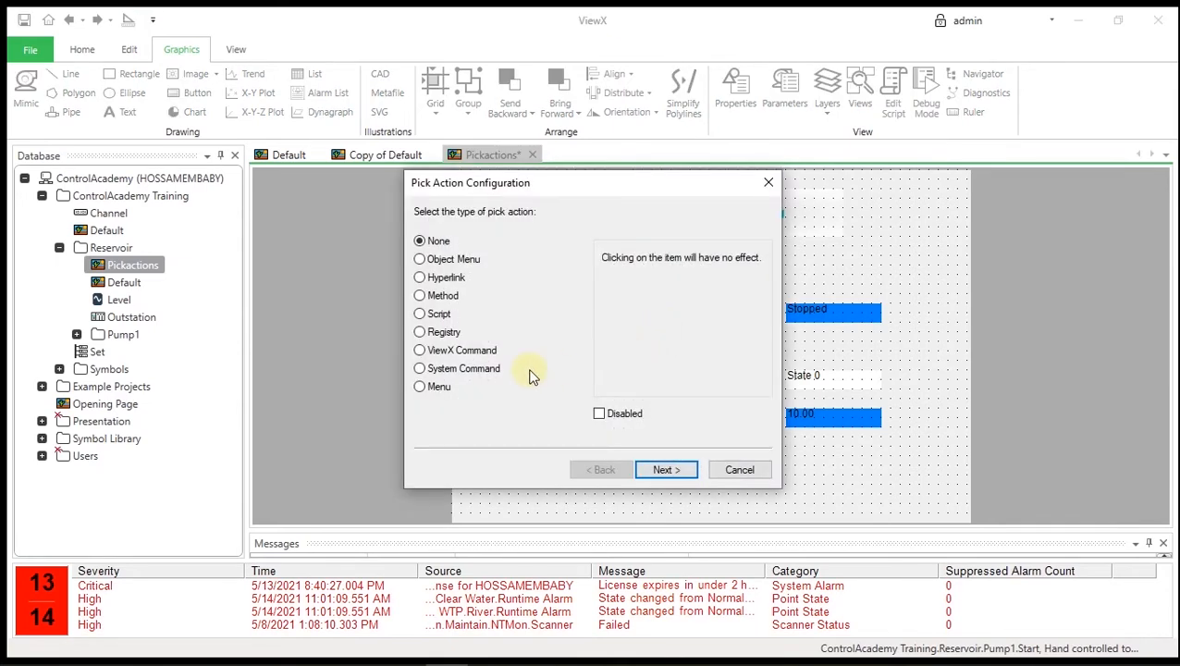
{"action": "left_click", "coordinate": [440, 389]}
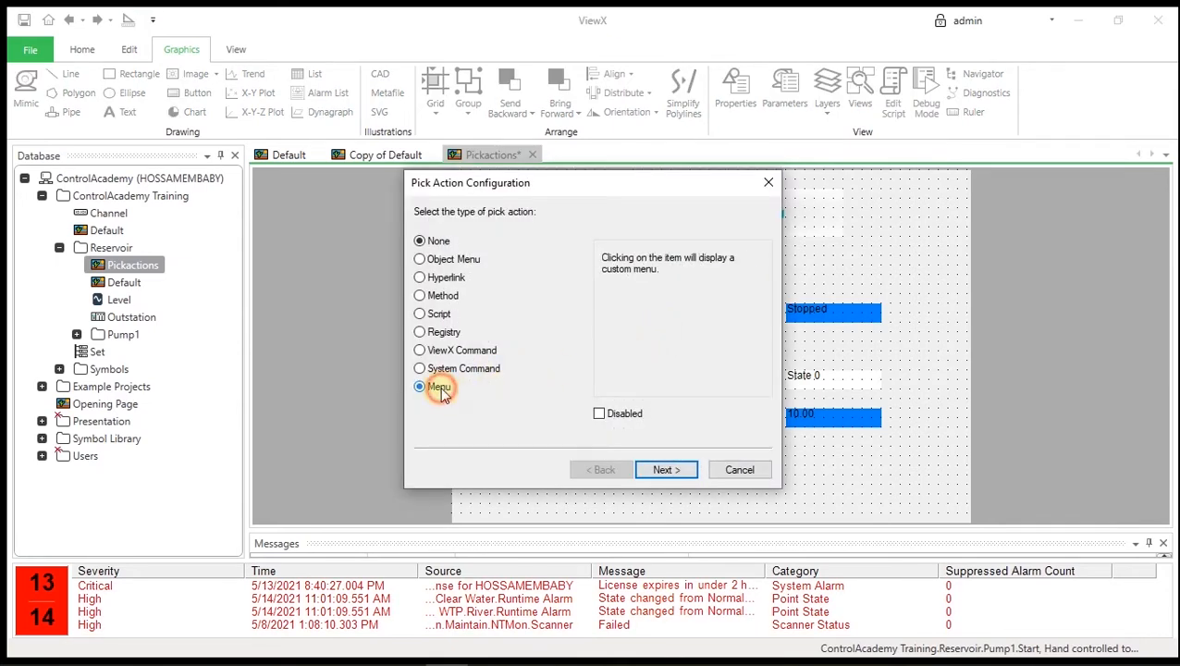
{"action": "left_click", "coordinate": [691, 472]}
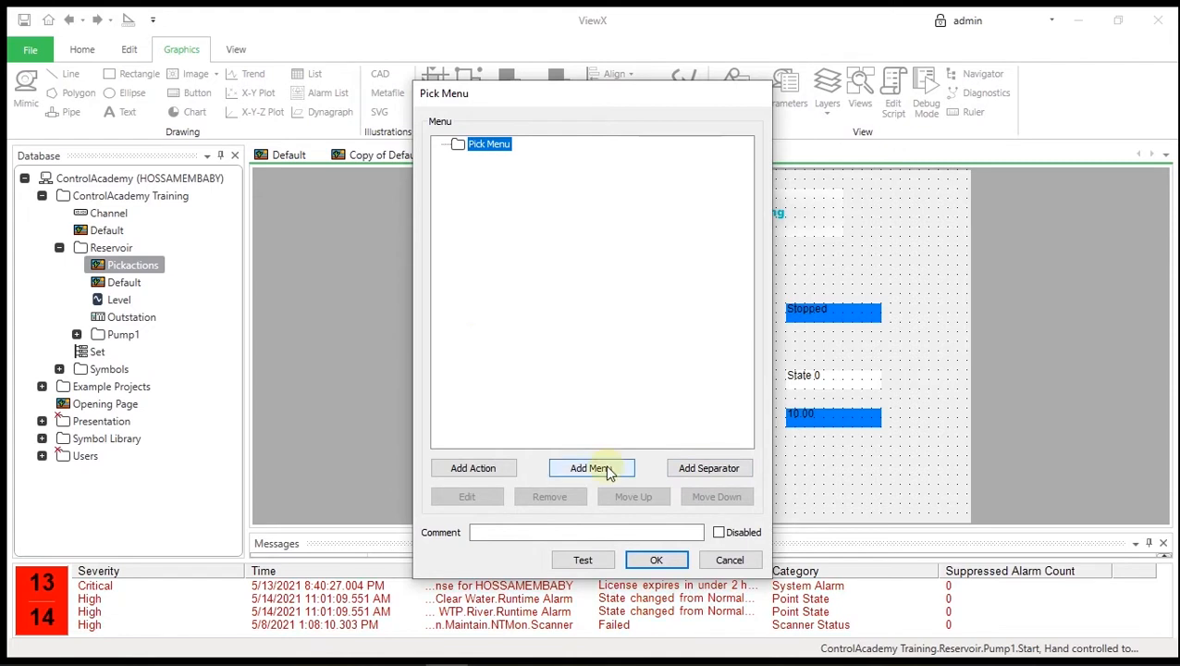
{"action": "left_click", "coordinate": [568, 475]}
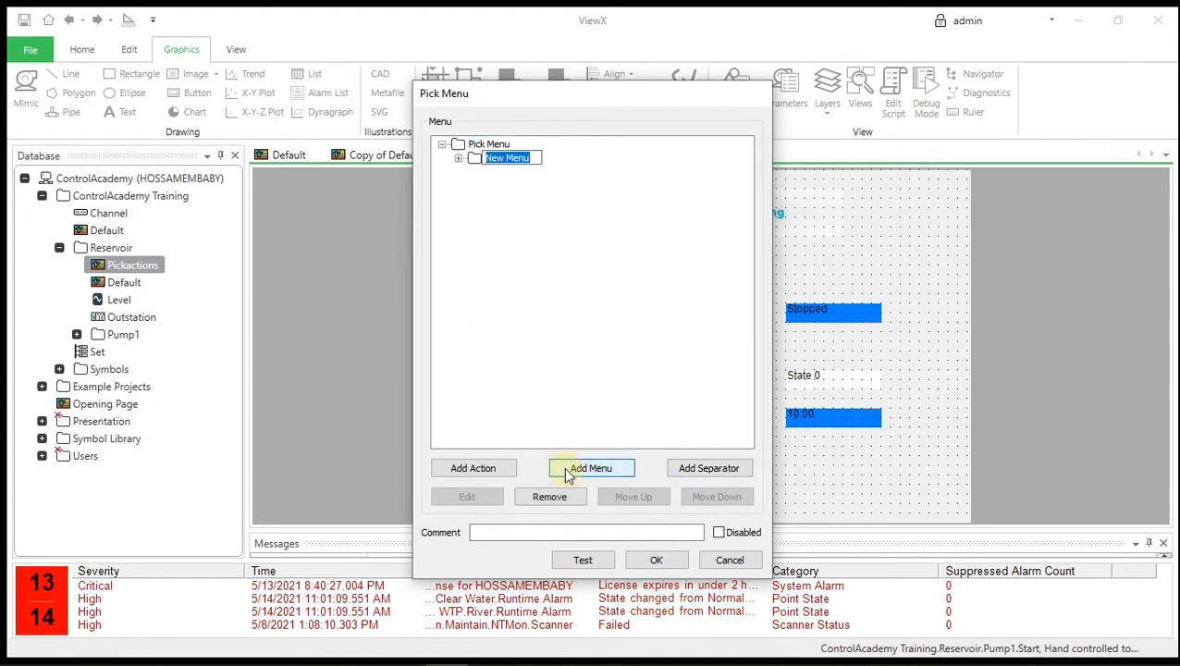
{"action": "type", "text": "PumpControl"}
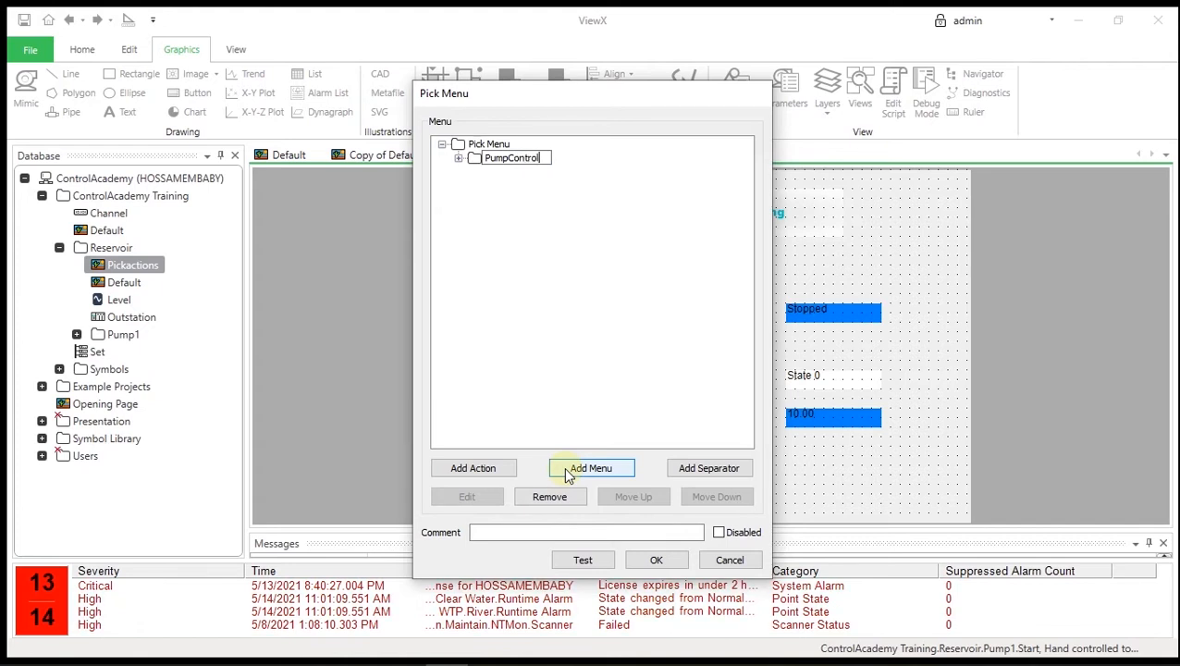
{"action": "key", "text": "Return"}
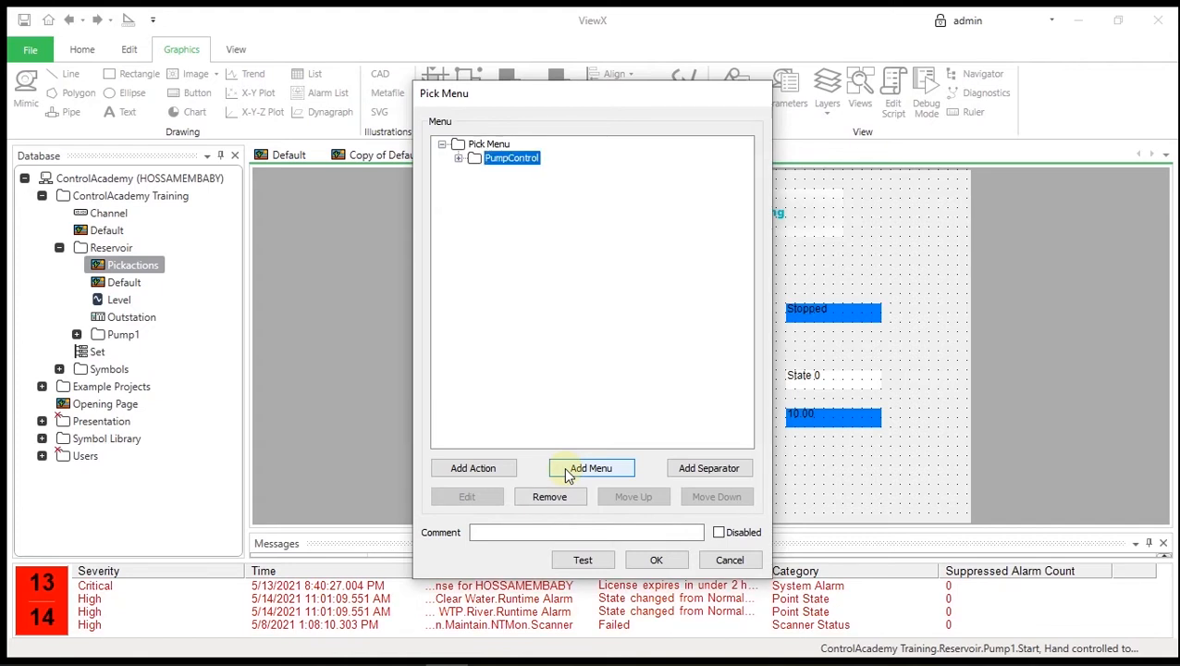
- Start a Method action in the PumpControl menu, targeting the Start point in the Reservoir's Pump1 group
{"action": "left_click", "coordinate": [499, 468]}
{"action": "left_click", "coordinate": [442, 277]}
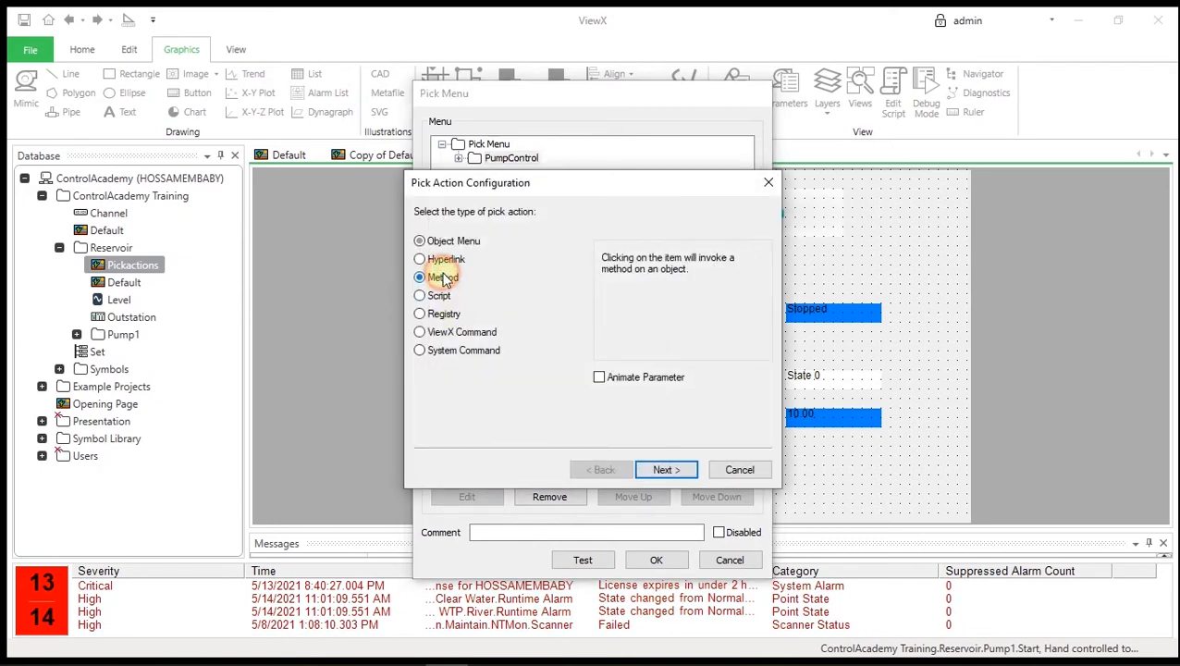
{"action": "left_click", "coordinate": [662, 470]}
{"action": "left_click", "coordinate": [764, 266]}
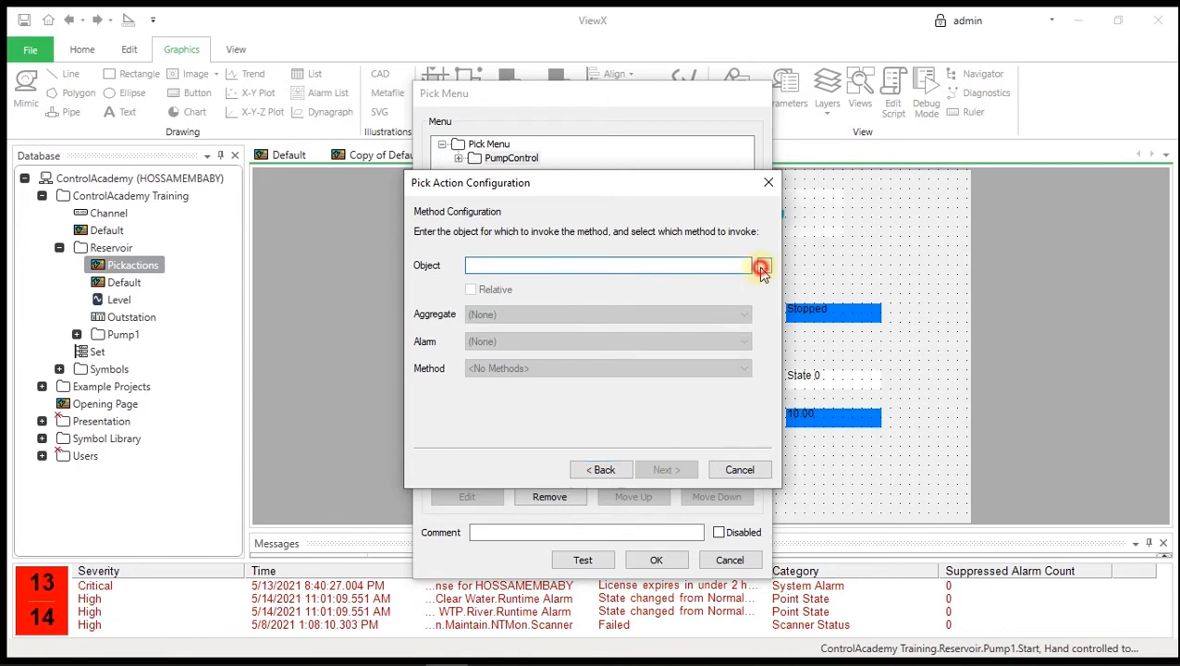
{"action": "left_click", "coordinate": [518, 291]}
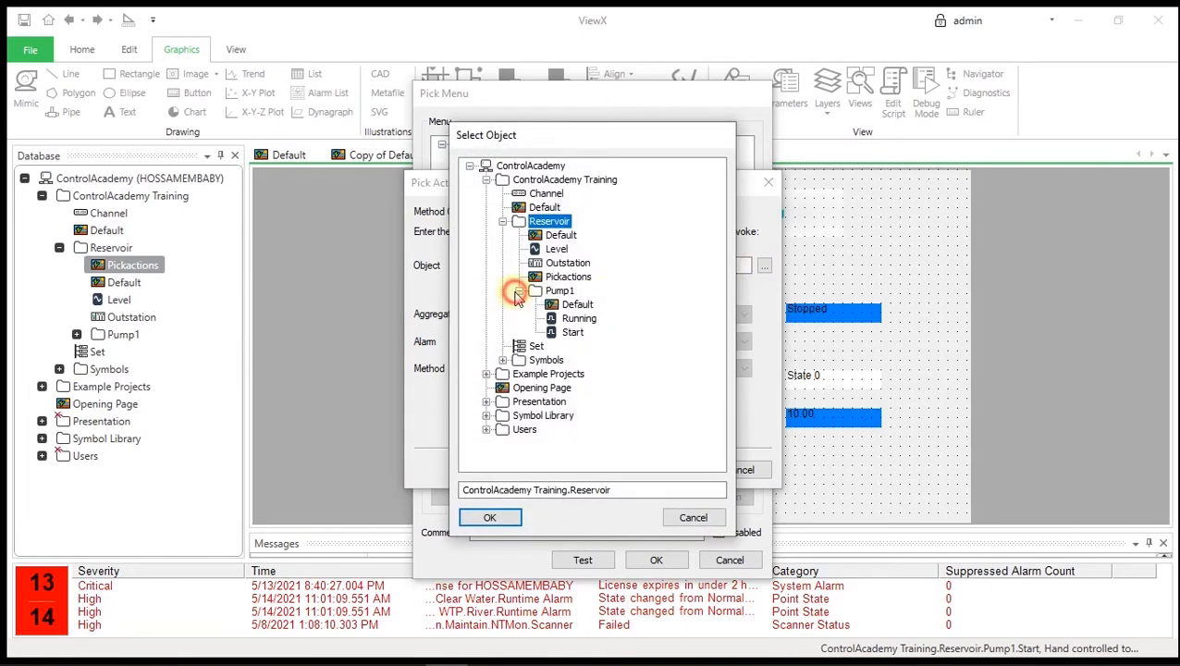
{"action": "left_click", "coordinate": [571, 334]}
{"action": "left_click", "coordinate": [500, 517]}
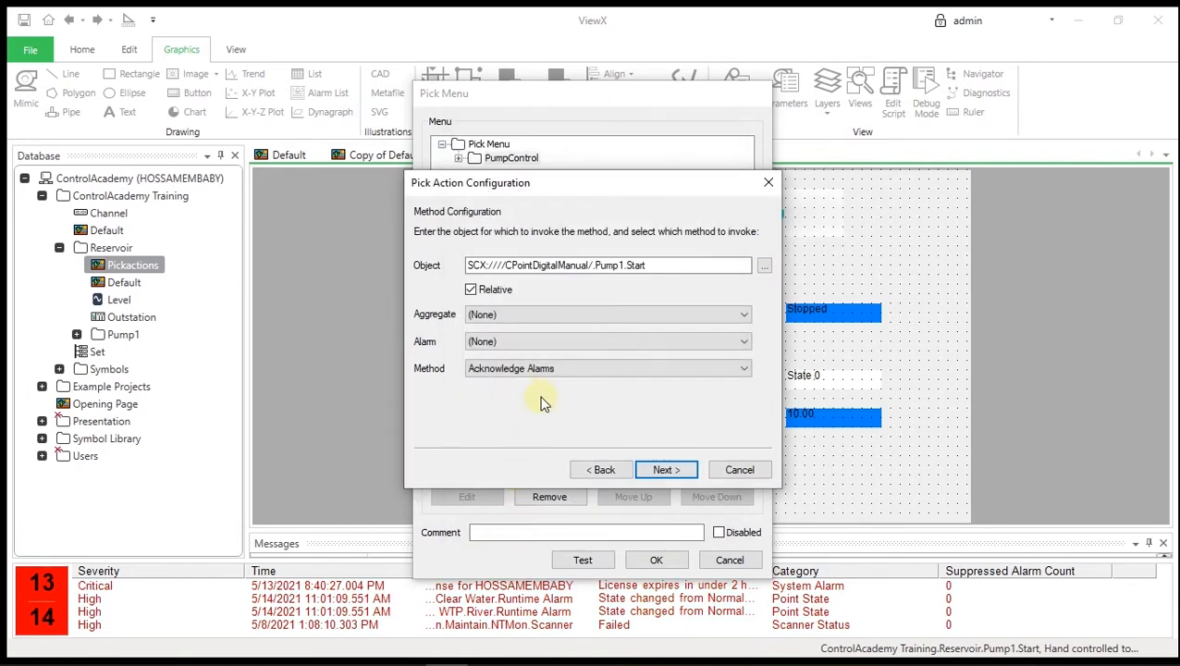
- Set the menu action's method to Hand Control with an argument value of 1
{"action": "left_click", "coordinate": [555, 370]}
{"action": "left_click", "coordinate": [518, 496]}
{"action": "left_click", "coordinate": [534, 366]}
{"action": "left_click", "coordinate": [535, 497]}
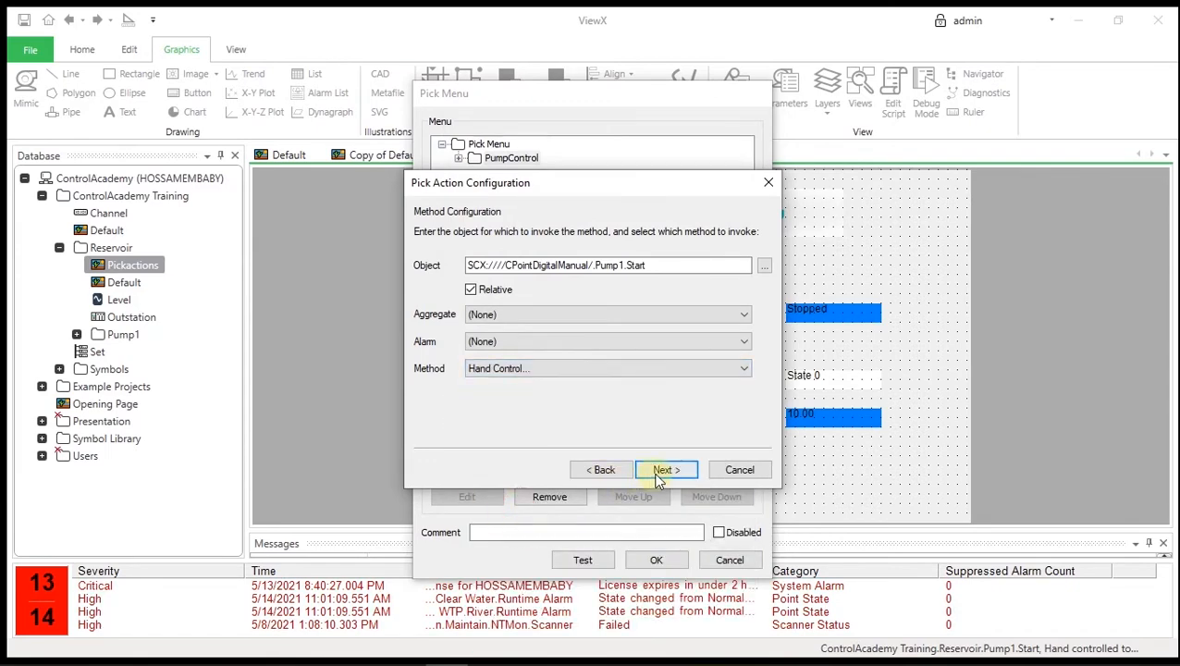
{"action": "left_click", "coordinate": [663, 471]}
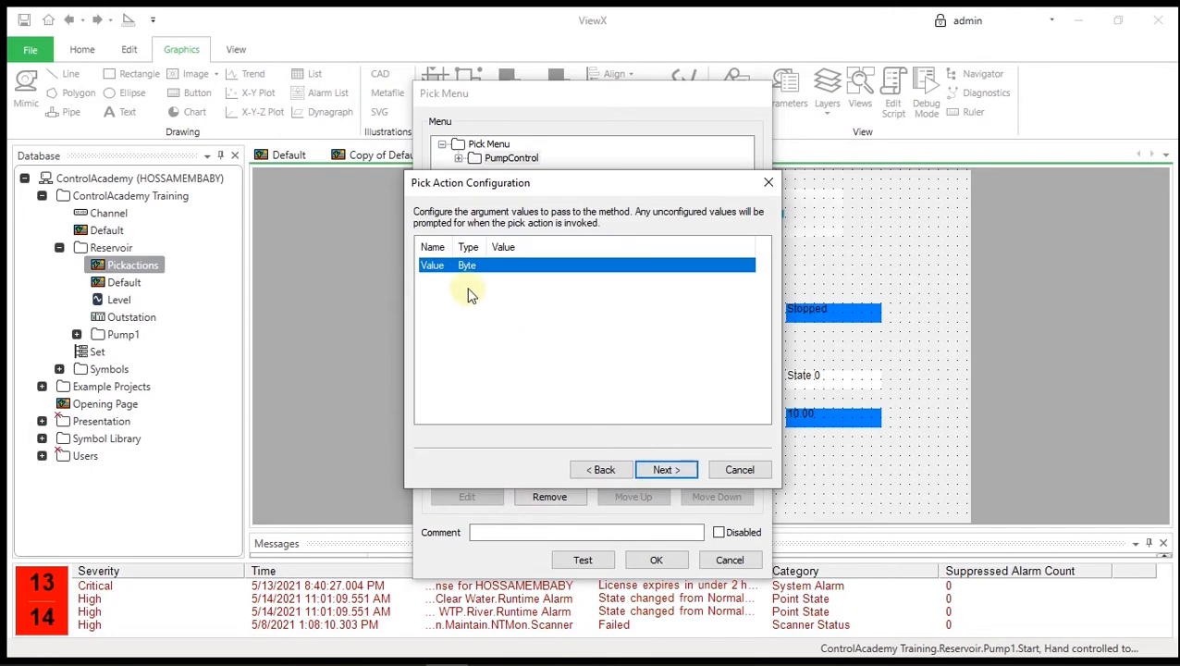
{"action": "double_click", "coordinate": [437, 265]}
{"action": "type", "text": "1"}
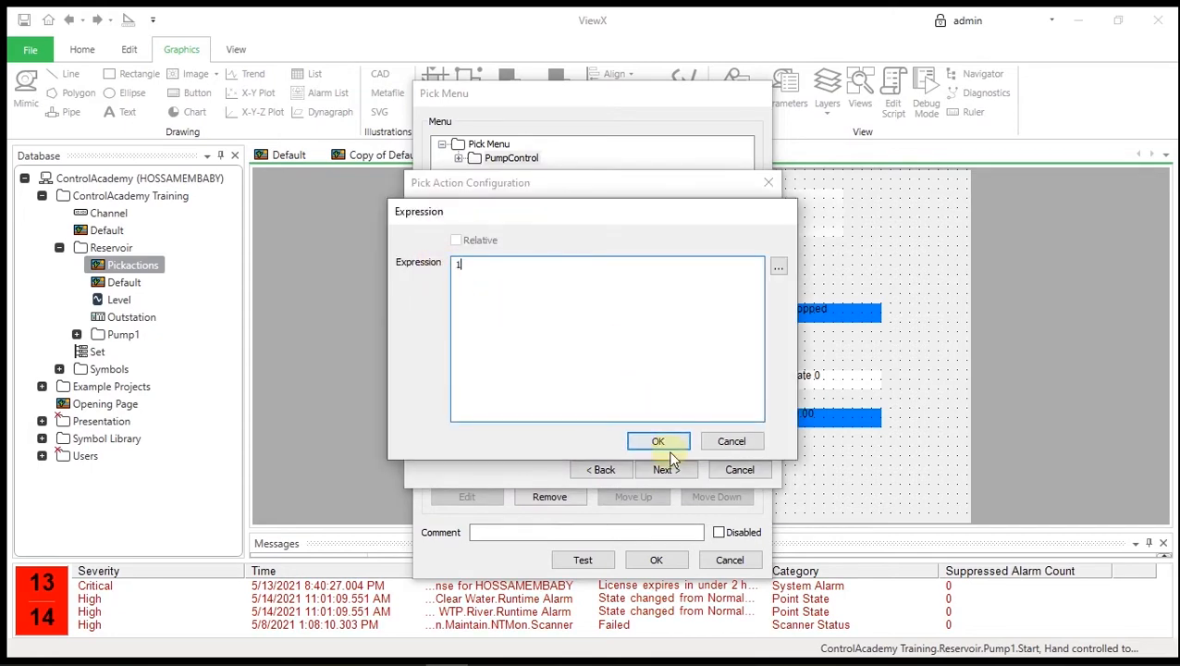
{"action": "left_click", "coordinate": [668, 443]}
- Finish the action without an availability expression and name it Start
{"action": "left_click", "coordinate": [667, 470]}
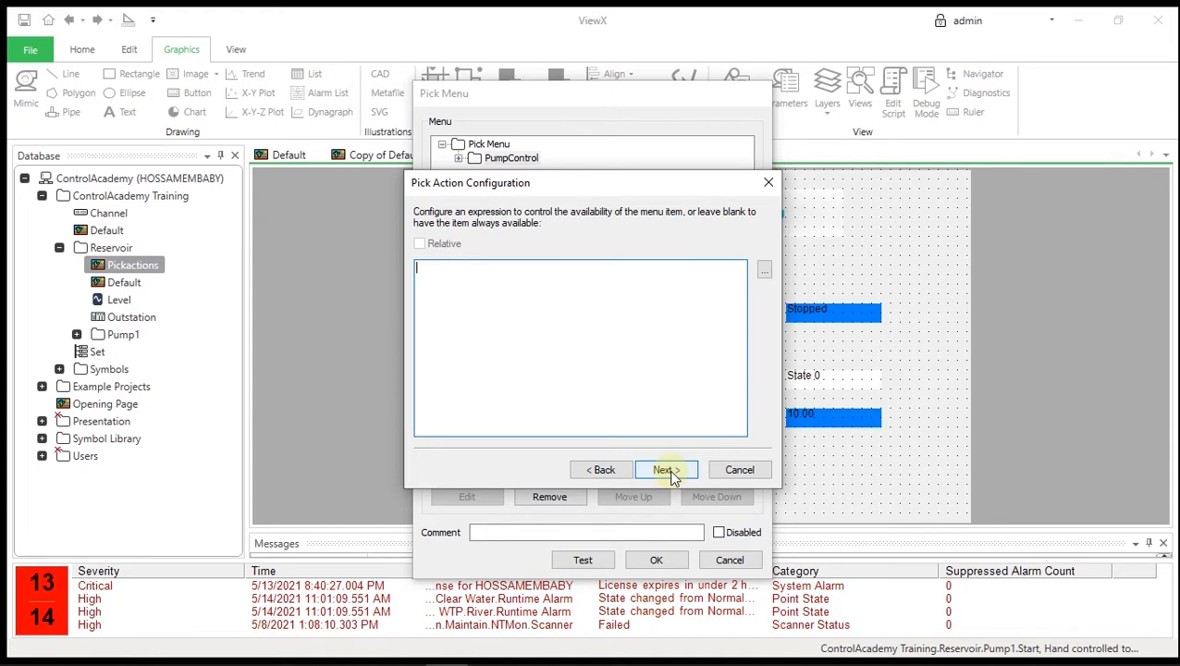
{"action": "left_click", "coordinate": [668, 469]}
{"action": "left_click", "coordinate": [669, 469]}
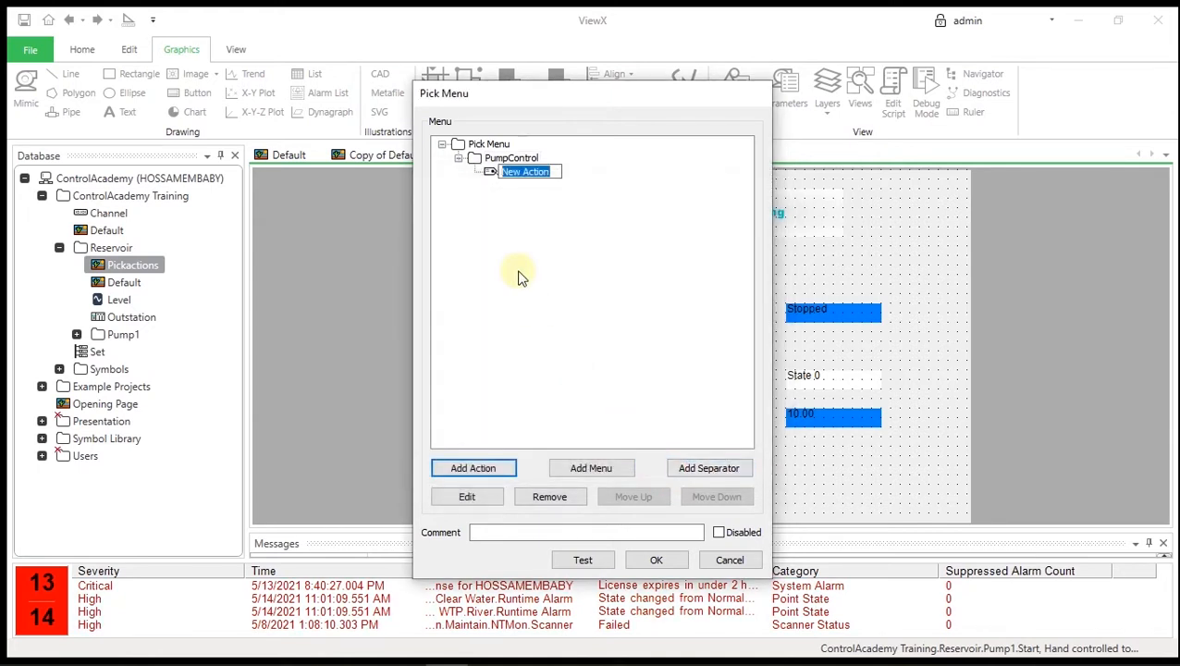
{"action": "type", "text": "Start"}
{"action": "key", "text": "Return"}
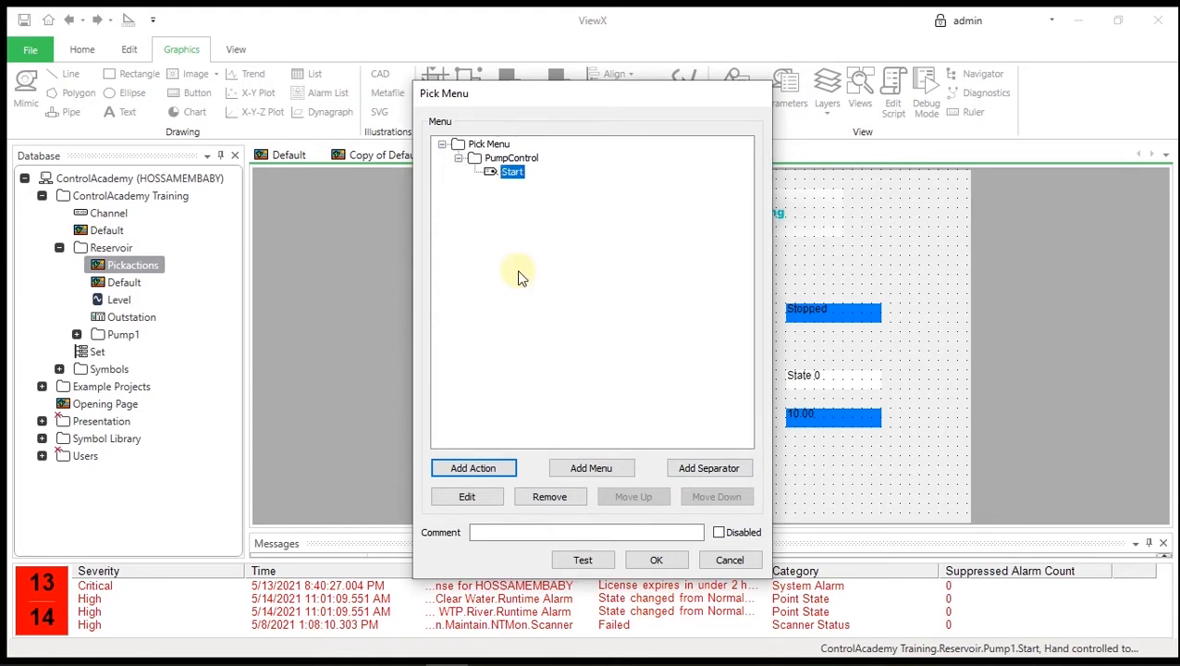
- Start a second Method action in the PumpControl menu, again targeting Pump1's Start point
{"action": "left_click", "coordinate": [498, 161]}
{"action": "left_click", "coordinate": [510, 467]}
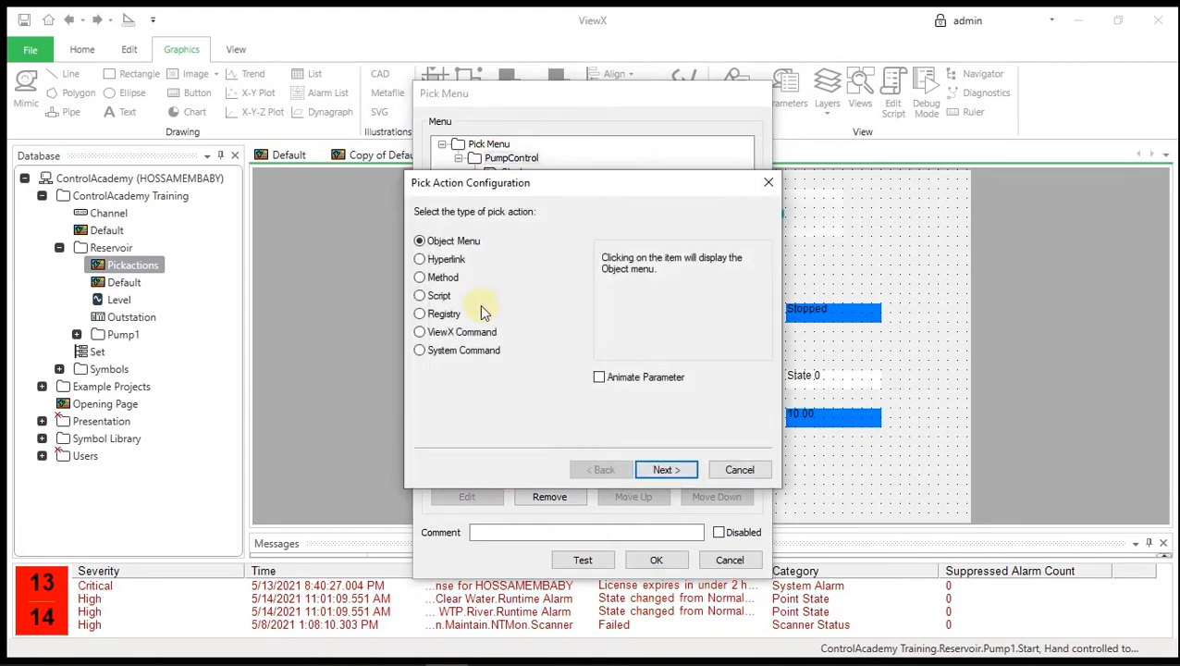
{"action": "left_click", "coordinate": [444, 277]}
{"action": "left_click", "coordinate": [664, 472]}
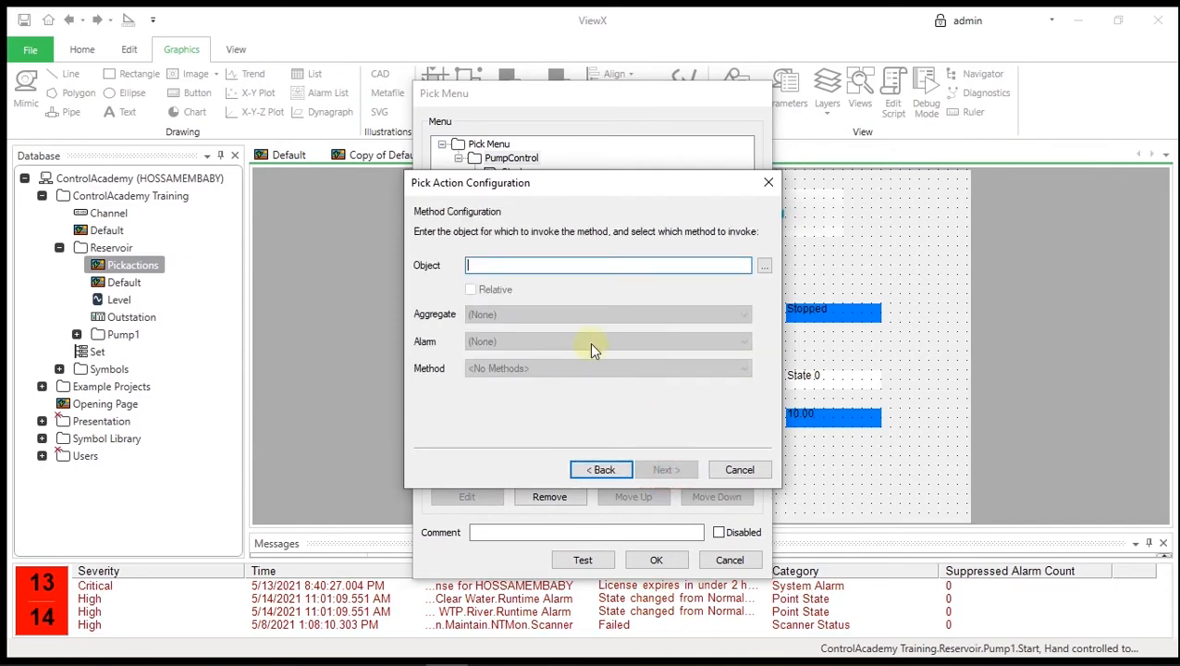
{"action": "left_click", "coordinate": [762, 267]}
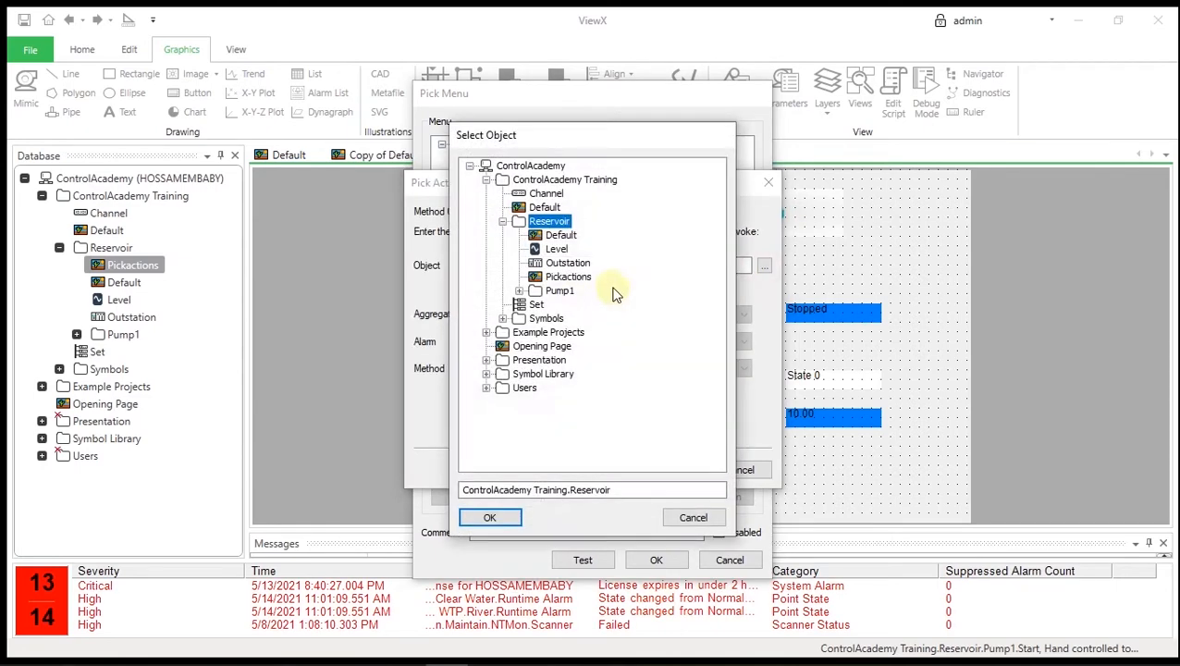
{"action": "left_click", "coordinate": [519, 290]}
{"action": "left_click", "coordinate": [572, 332]}
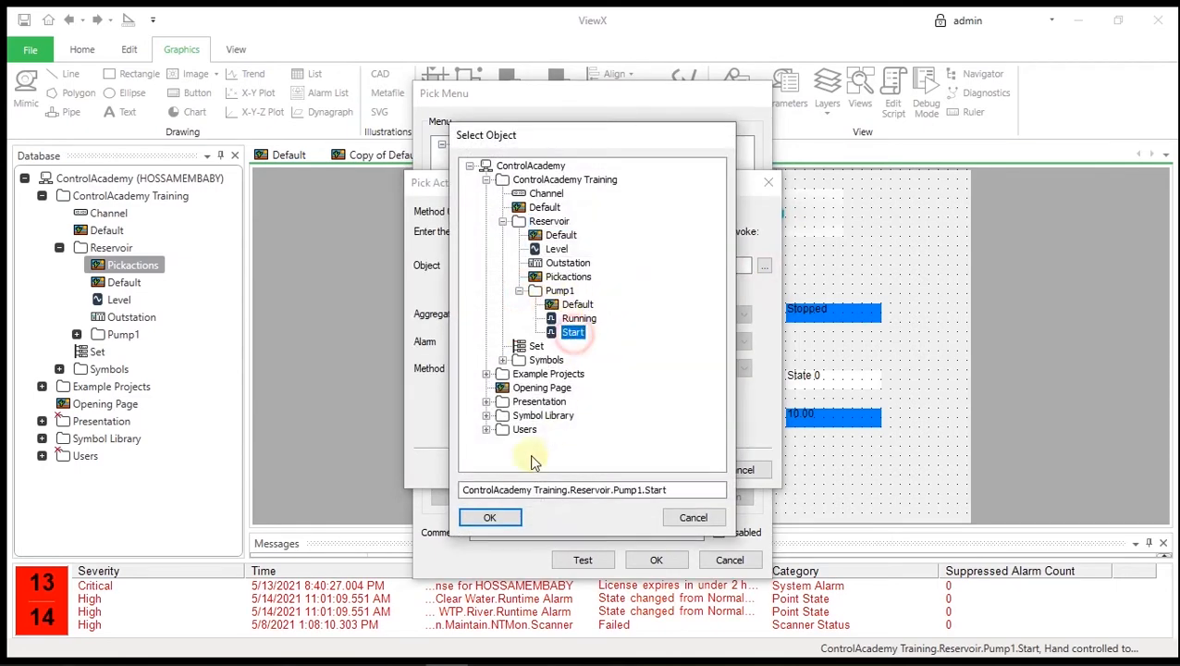
{"action": "left_click", "coordinate": [489, 517]}
- Set the second menu action's method to Hand Control with an argument value of 0
{"action": "left_click", "coordinate": [481, 369]}
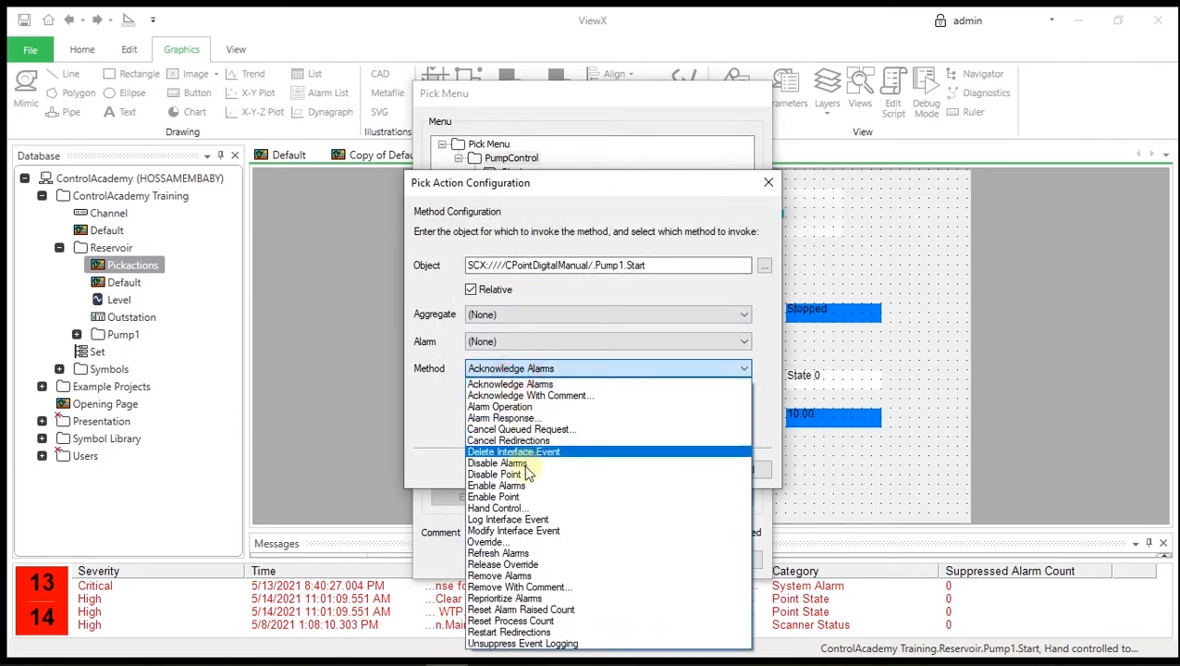
{"action": "left_click", "coordinate": [527, 508]}
{"action": "left_click", "coordinate": [666, 470]}
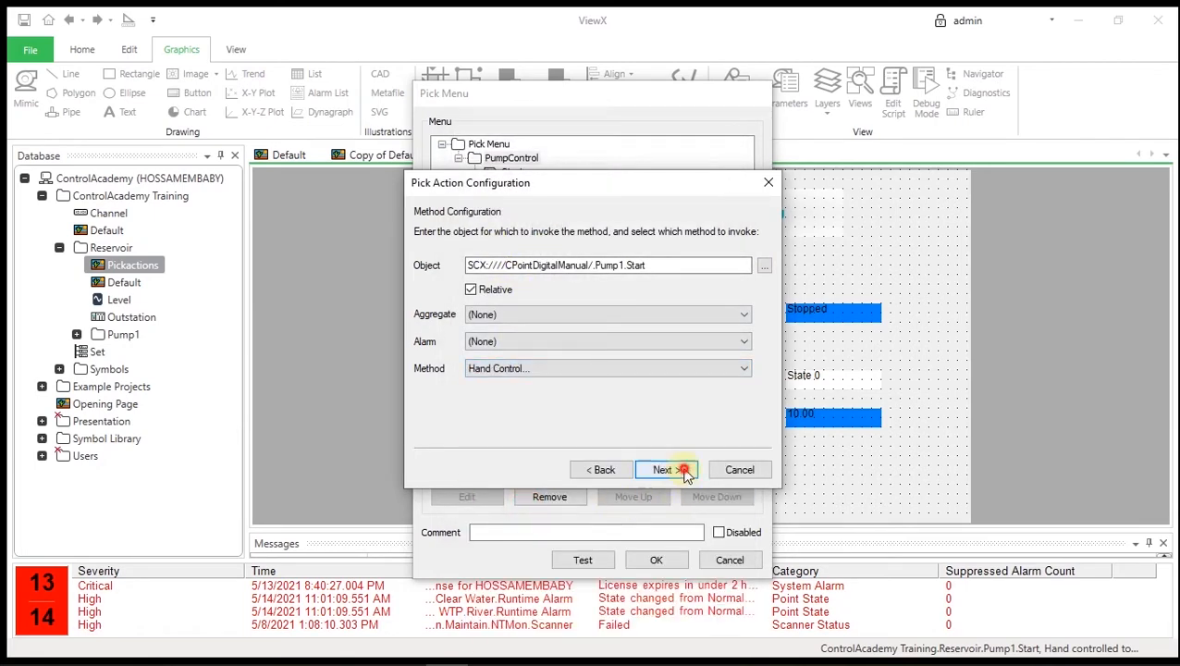
{"action": "left_click", "coordinate": [445, 266]}
{"action": "double_click", "coordinate": [445, 267]}
{"action": "type", "text": "0"}
{"action": "left_click", "coordinate": [658, 442]}
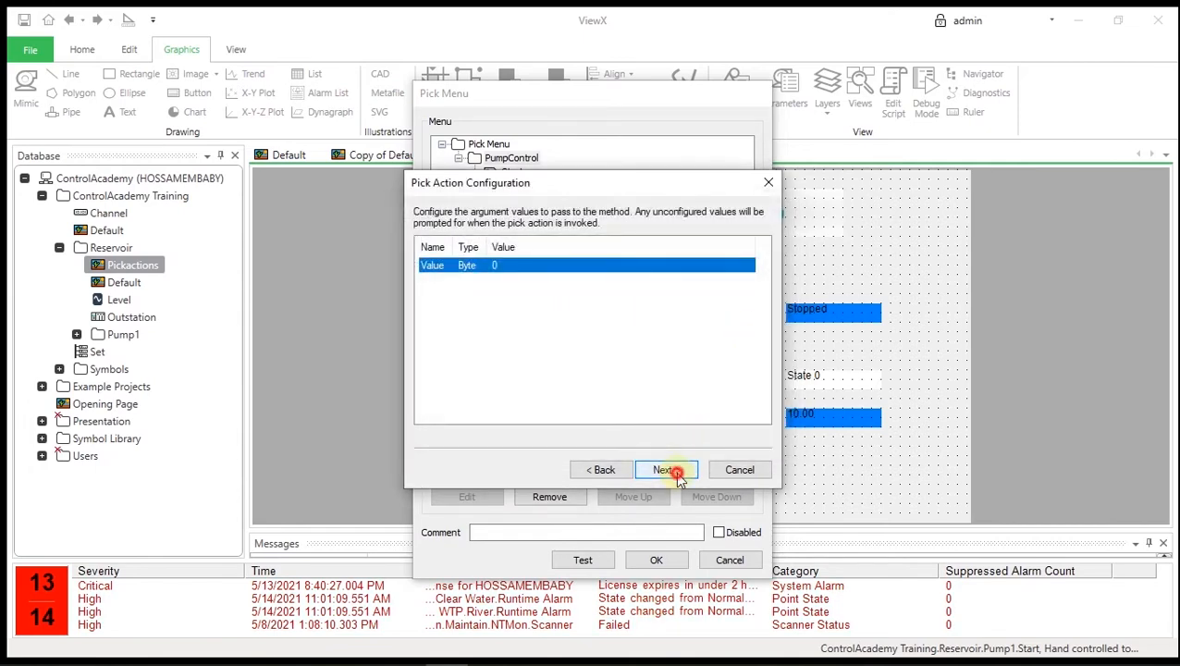
- Finish the second action without an availability expression and name it Stop
{"action": "left_click", "coordinate": [676, 473]}
{"action": "left_click", "coordinate": [677, 473]}
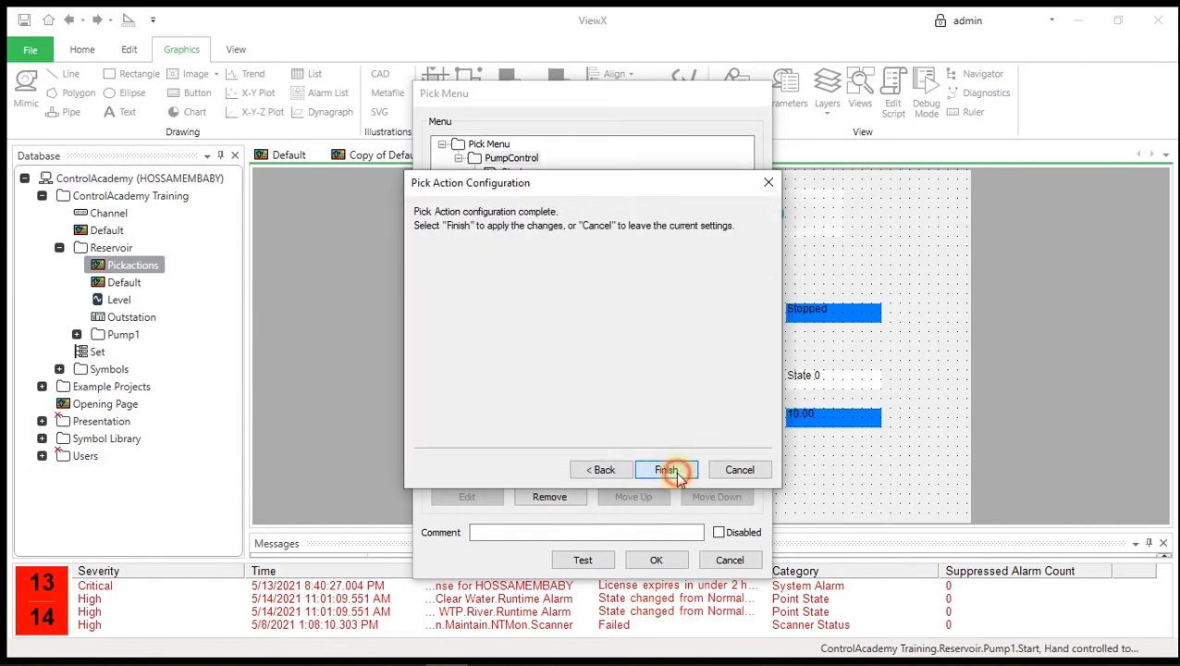
{"action": "left_click", "coordinate": [667, 471]}
{"action": "type", "text": "S"}
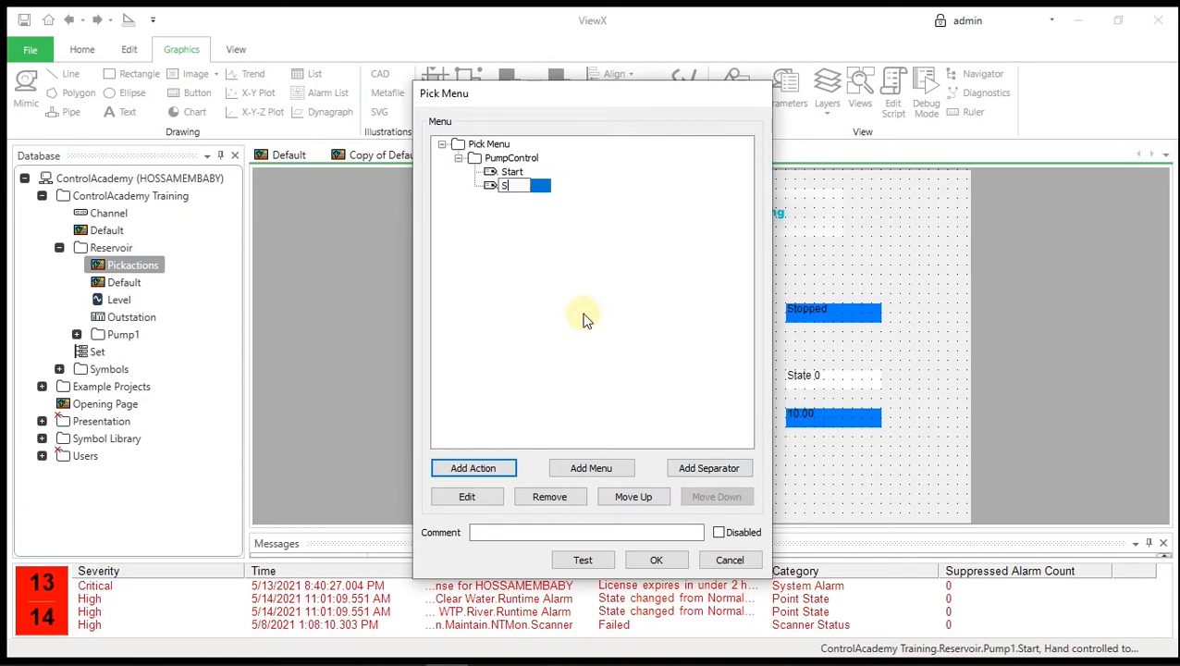
{"action": "type", "text": "top"}
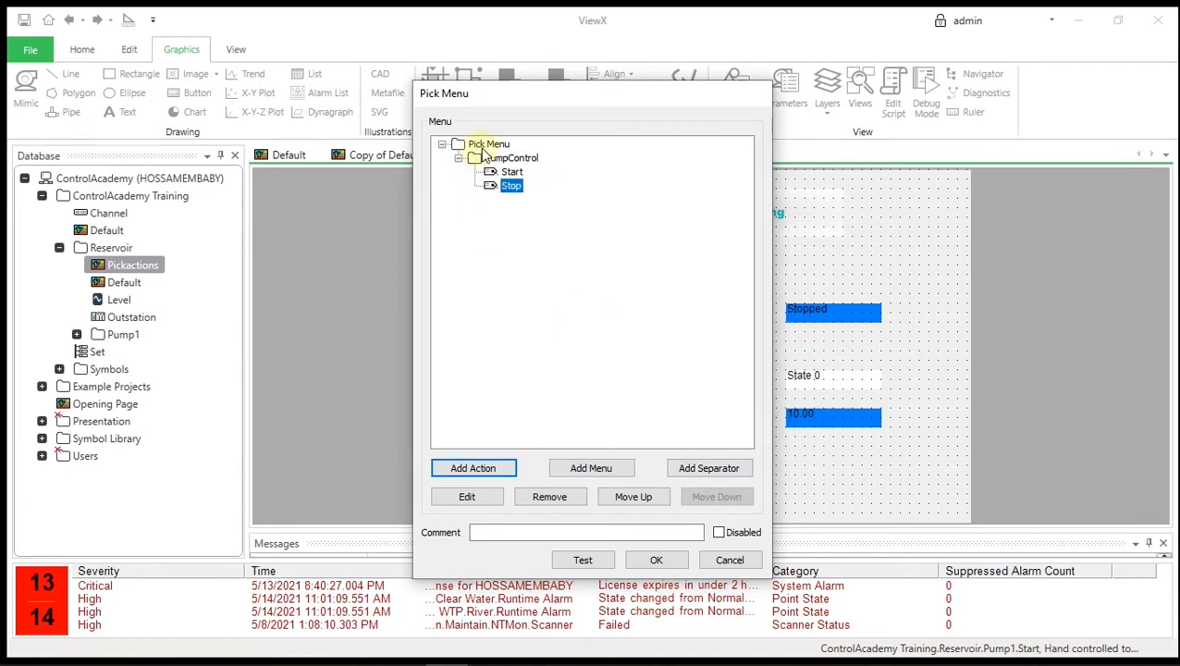
- Add a second submenu named ViewX directly under the root Pick Menu
{"action": "left_click", "coordinate": [487, 147]}
{"action": "left_click", "coordinate": [592, 468]}
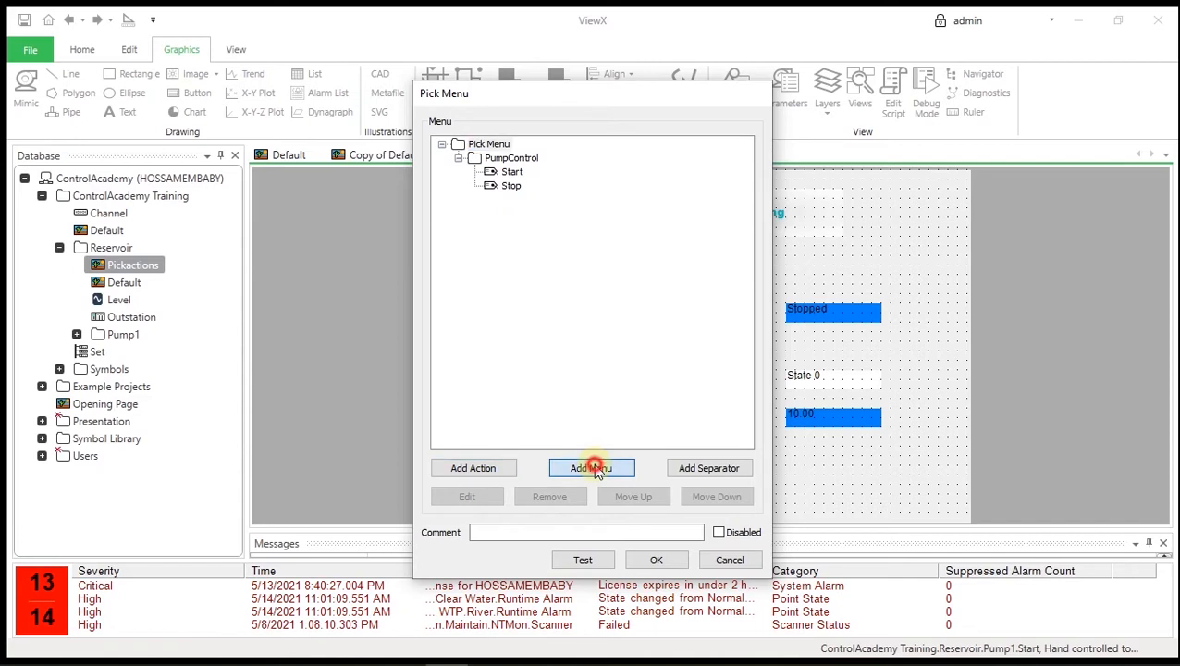
{"action": "type", "text": "ViewX"}
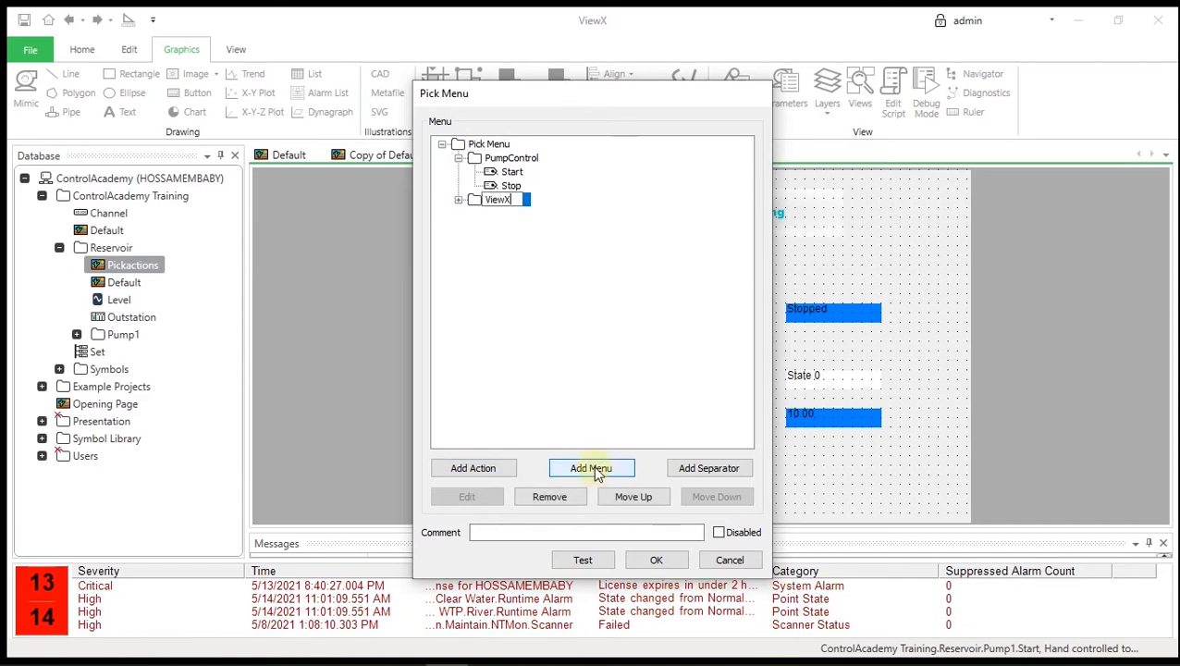
{"action": "left_click", "coordinate": [565, 368]}
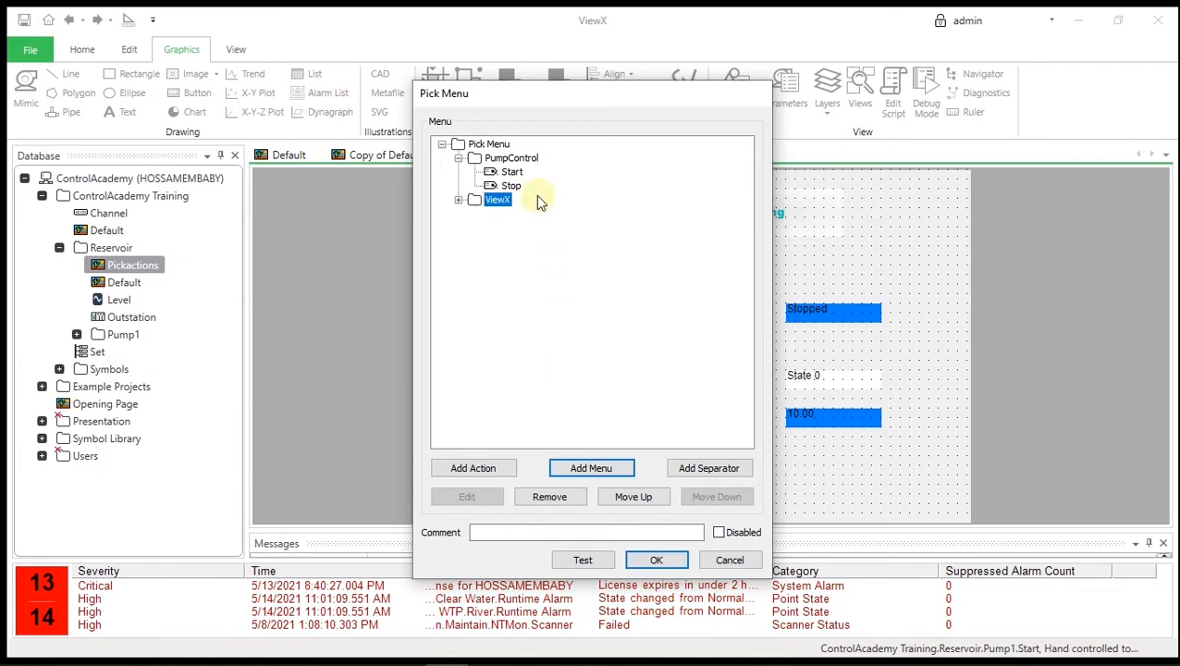
- Start a ViewX Command action in the ViewX submenu with Exit as the command to execute
{"action": "left_click", "coordinate": [473, 468]}
{"action": "left_click", "coordinate": [448, 331]}
{"action": "left_click", "coordinate": [663, 470]}
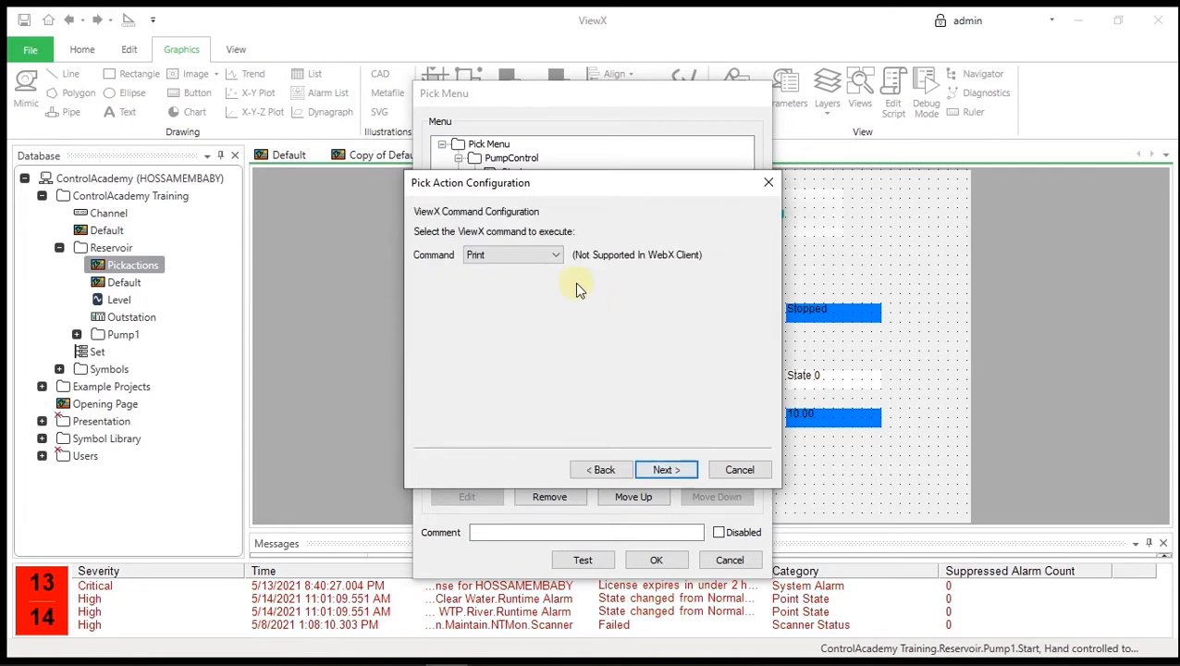
{"action": "left_click", "coordinate": [553, 256]}
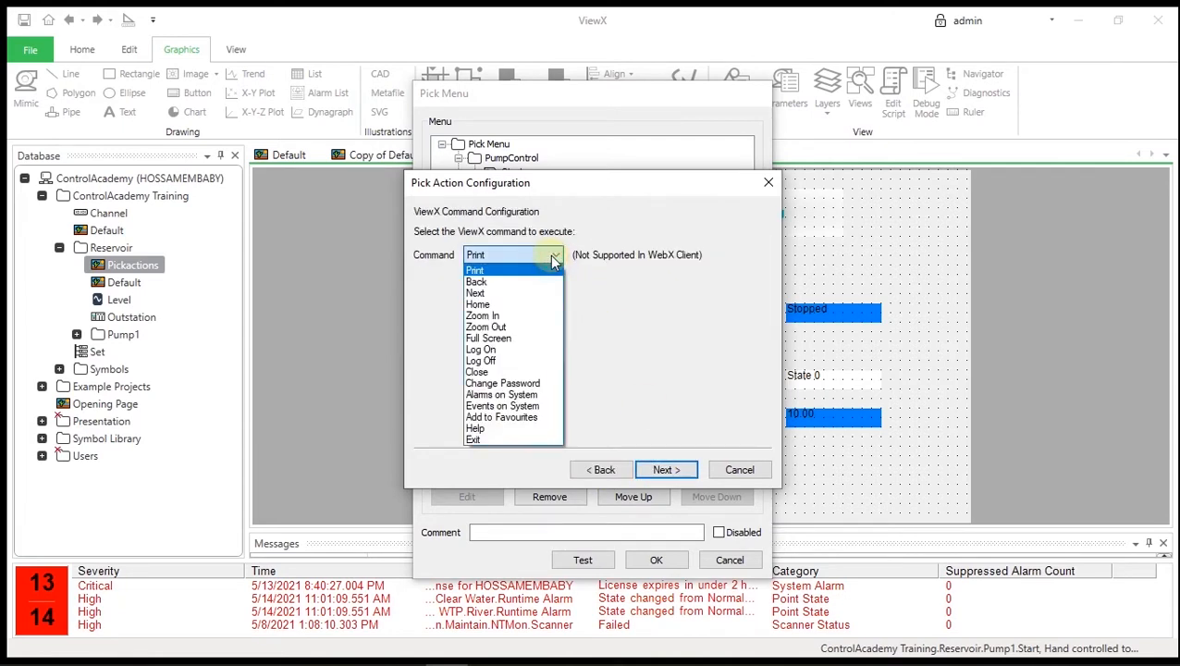
{"action": "left_click", "coordinate": [521, 440]}
- Finish the Exit command action without an availability expression and name it Exit
{"action": "left_click", "coordinate": [666, 469]}
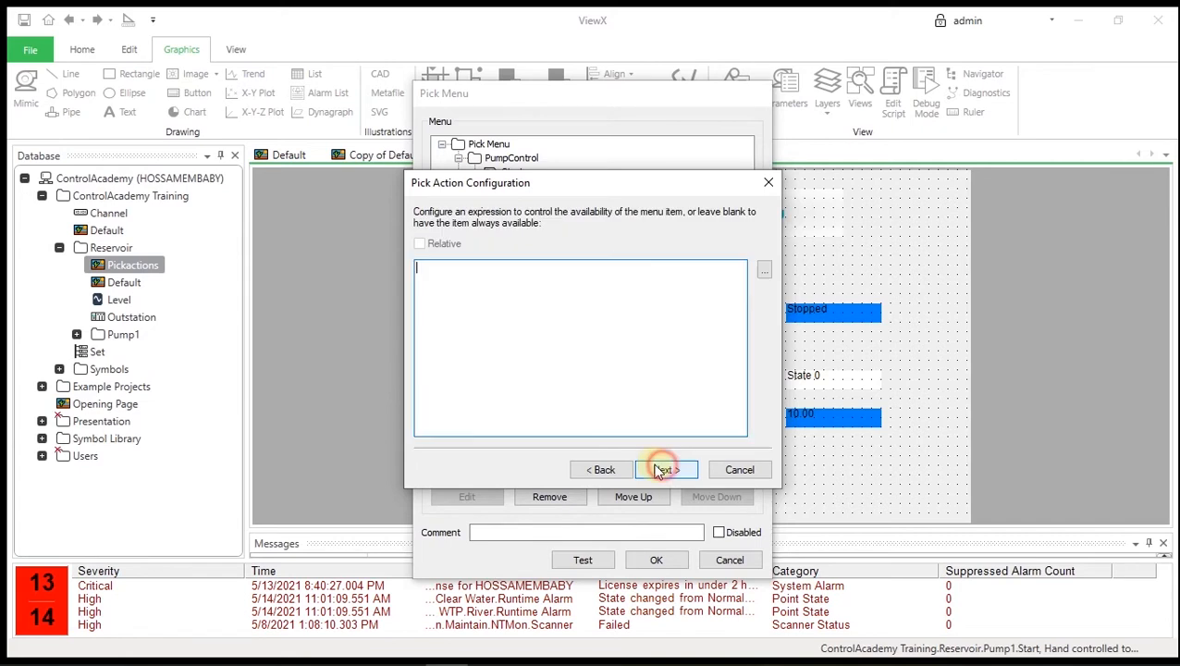
{"action": "left_click", "coordinate": [664, 470]}
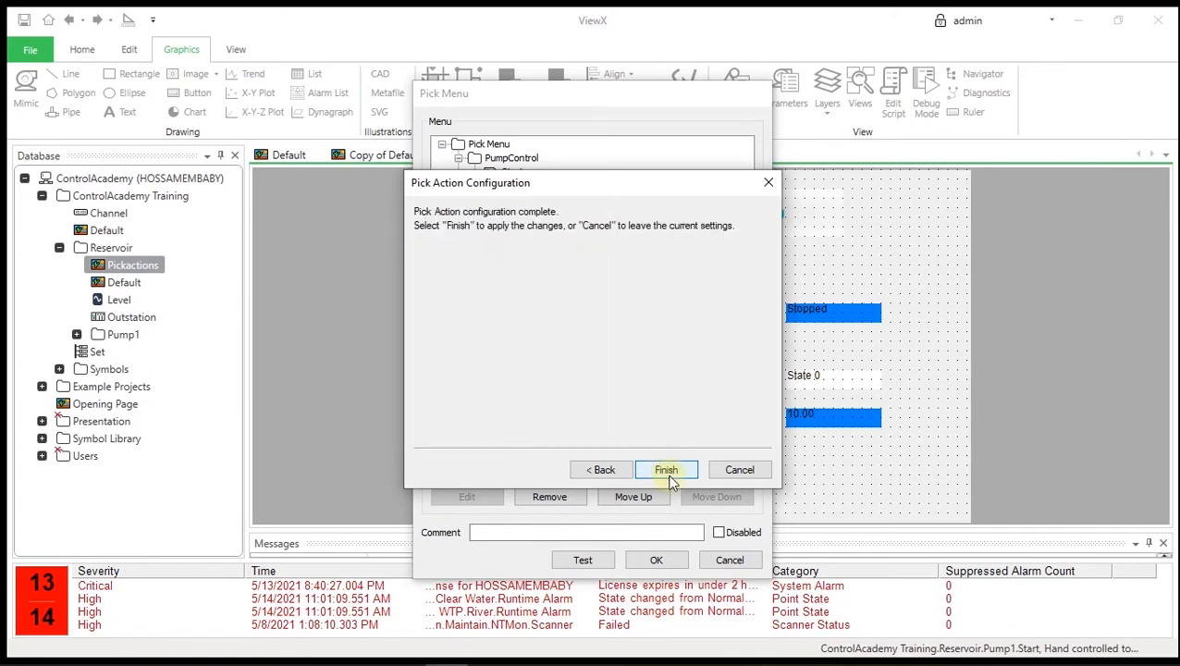
{"action": "left_click", "coordinate": [666, 470]}
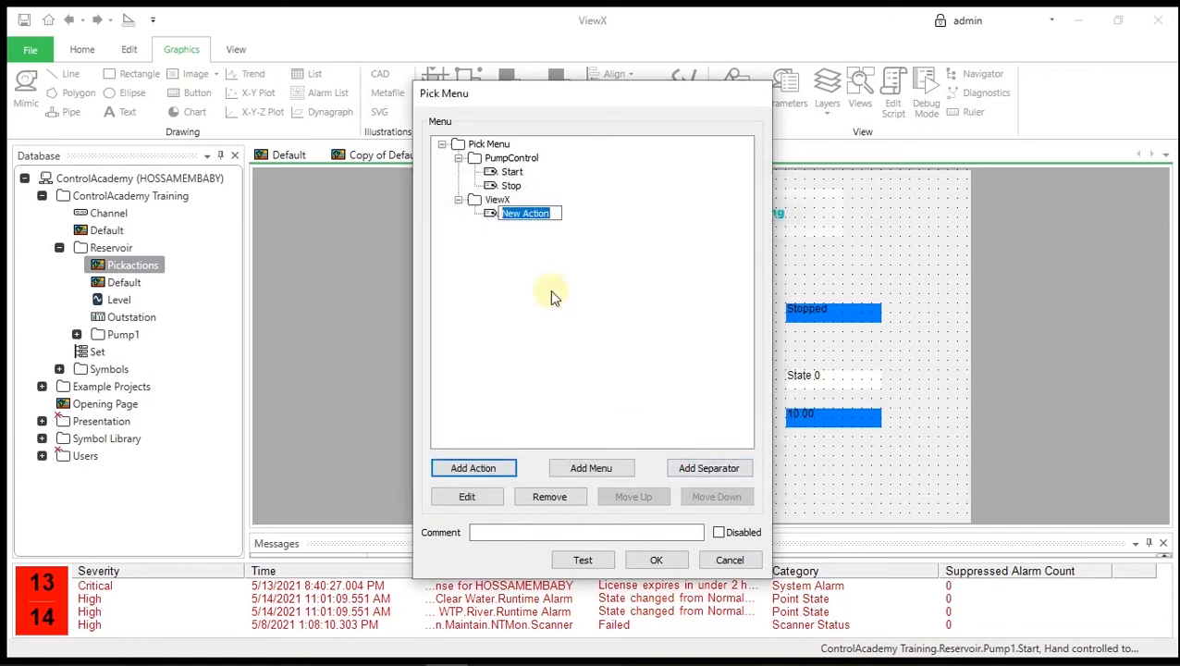
{"action": "type", "text": "Exit"}
{"action": "key", "text": "Return"}
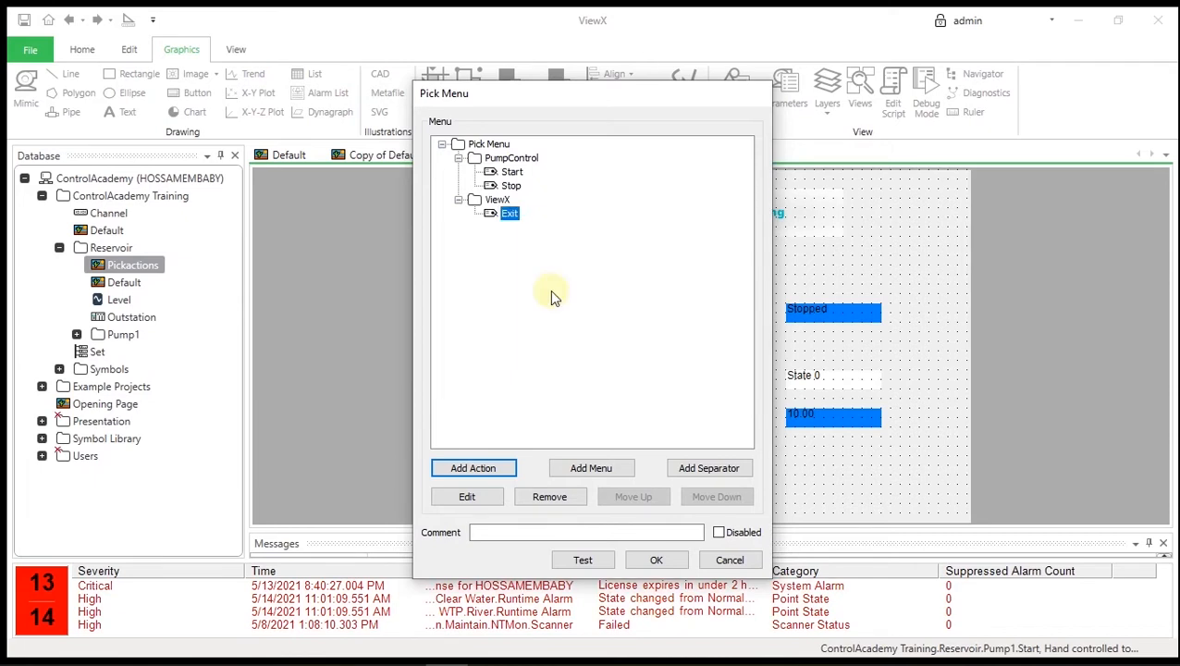
- Start a second ViewX Command action in the ViewX submenu, with Help as its command
{"action": "left_click", "coordinate": [500, 201]}
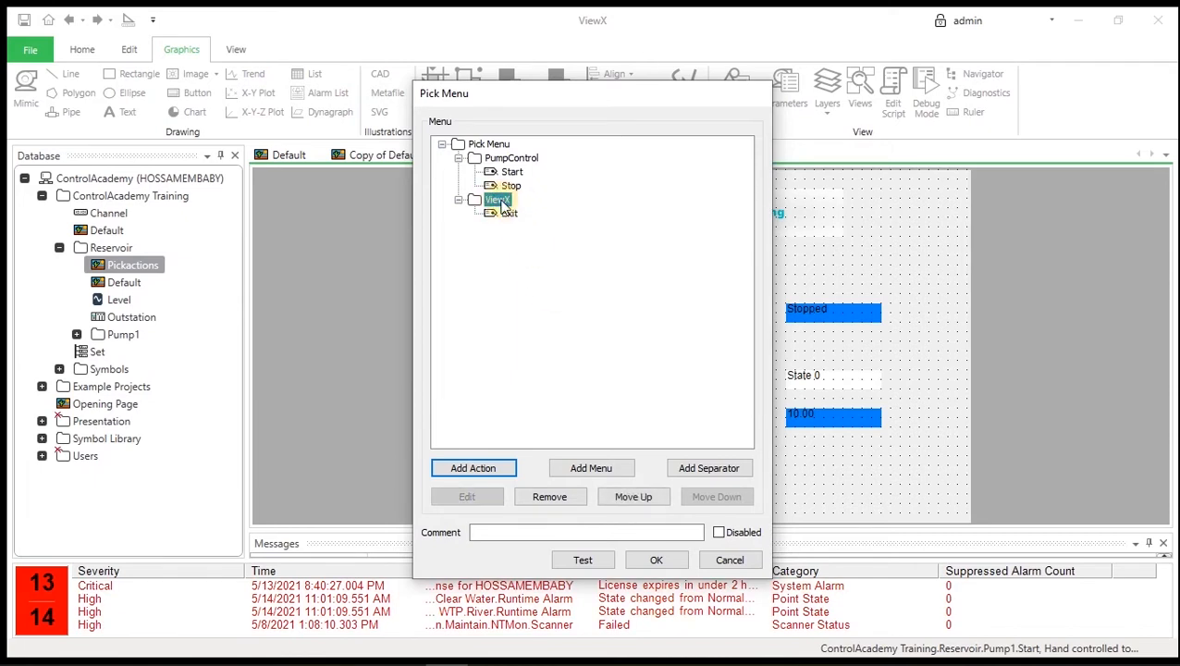
{"action": "left_click", "coordinate": [457, 470]}
{"action": "left_click", "coordinate": [479, 335]}
{"action": "left_click", "coordinate": [673, 472]}
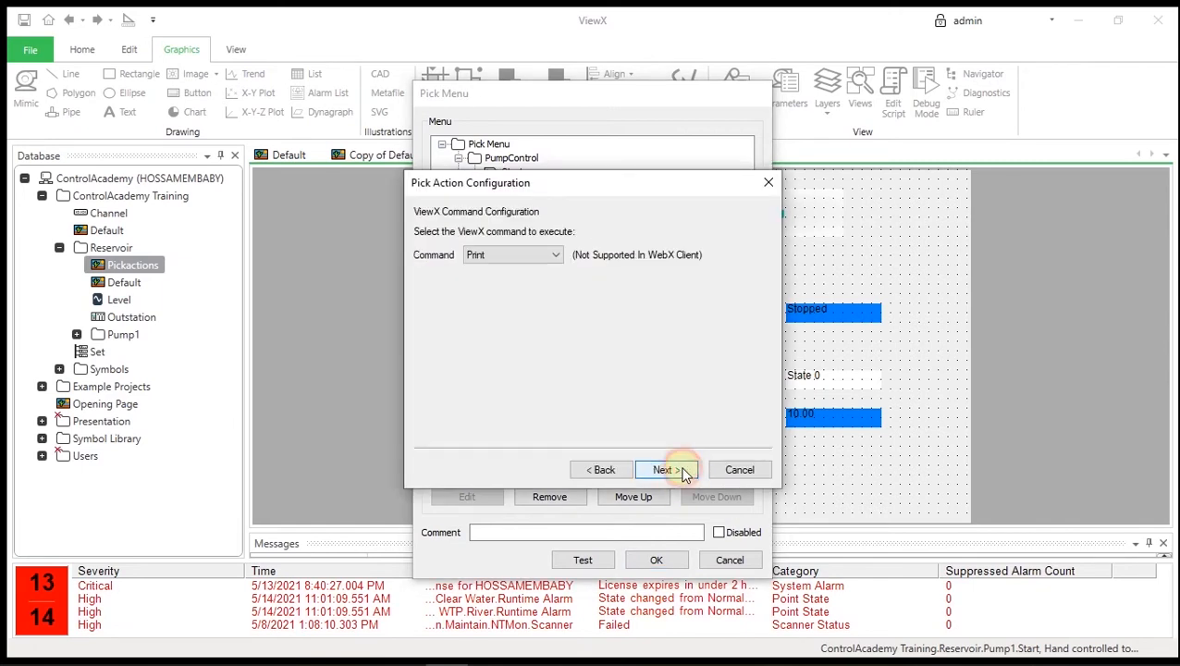
{"action": "left_click", "coordinate": [557, 257]}
{"action": "left_click", "coordinate": [523, 430]}
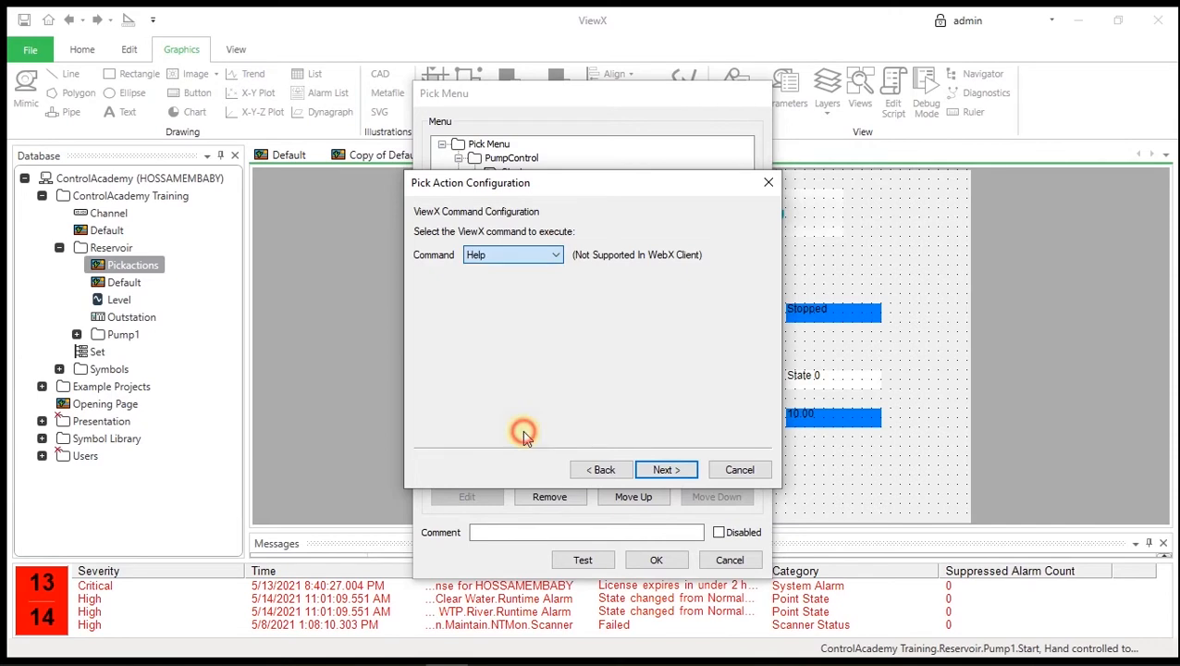
- Finish the Help command action without an availability expression and name it Help
{"action": "left_click", "coordinate": [666, 470]}
{"action": "left_click", "coordinate": [664, 470]}
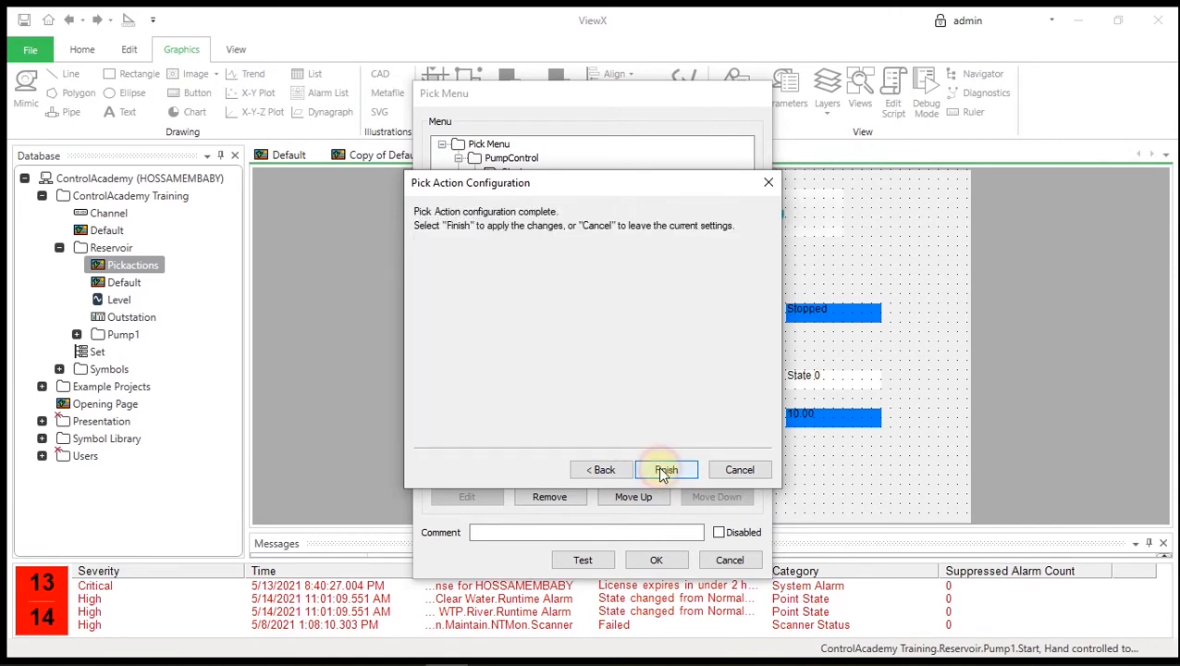
{"action": "left_click", "coordinate": [664, 470]}
{"action": "type", "text": "Help"}
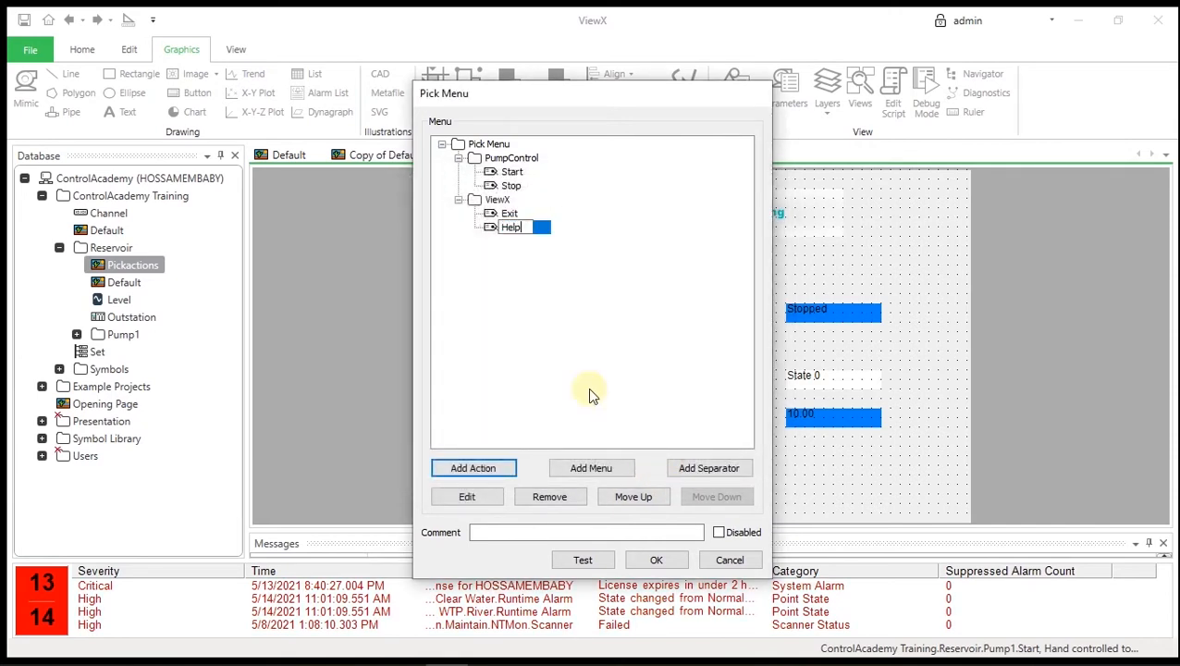
{"action": "key", "text": "Return"}
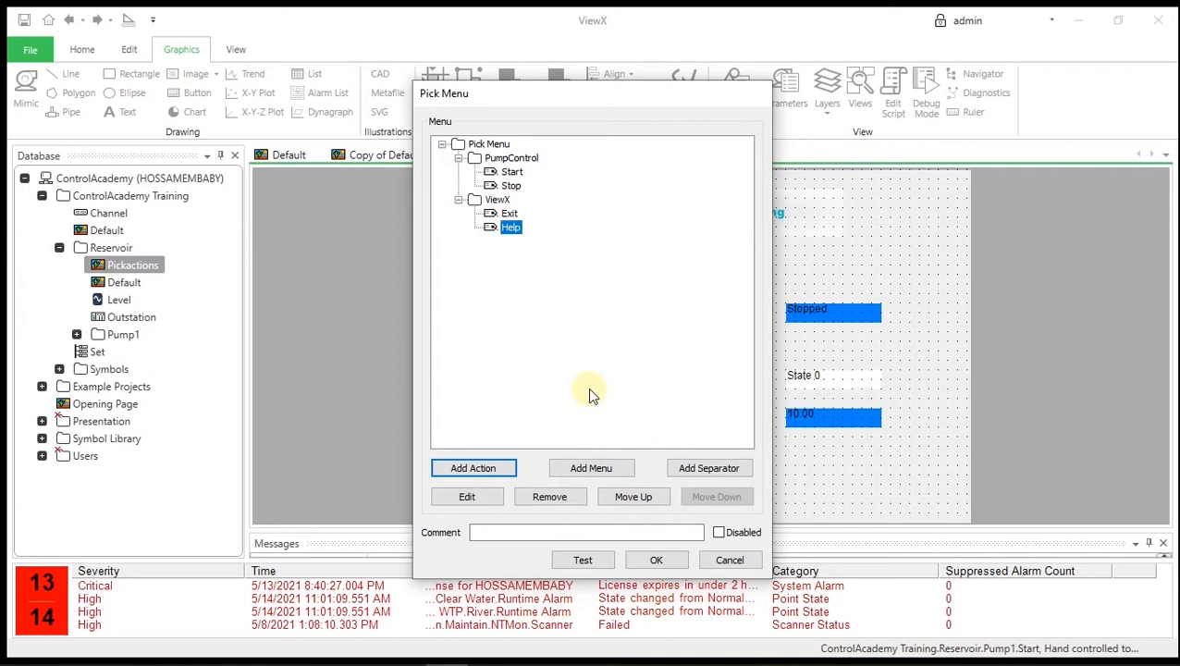
- Add a third submenu named Object Menu directly under the root Pick Menu
{"action": "left_click", "coordinate": [477, 144]}
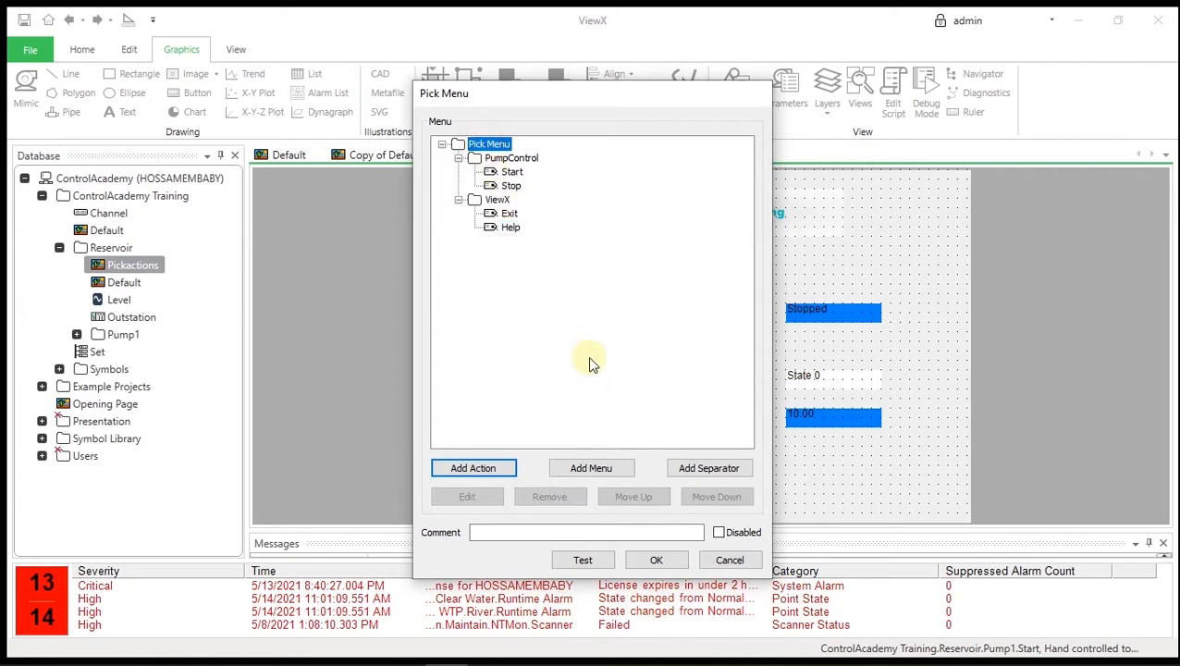
{"action": "left_click", "coordinate": [568, 473]}
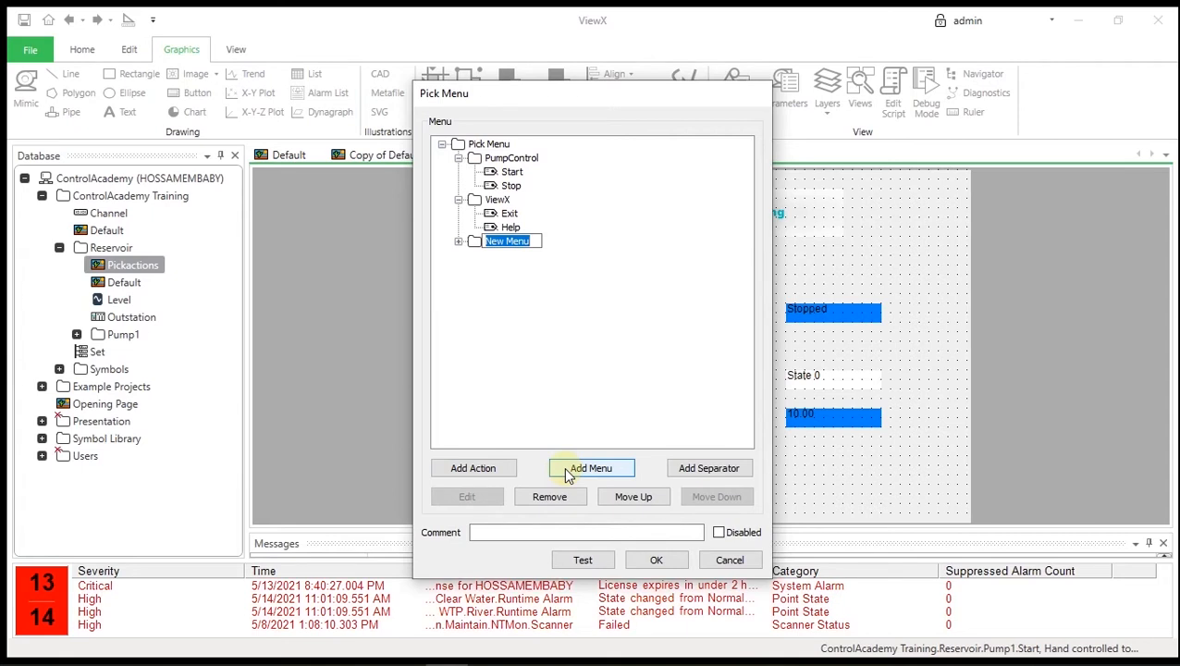
{"action": "type", "text": "Ob"}
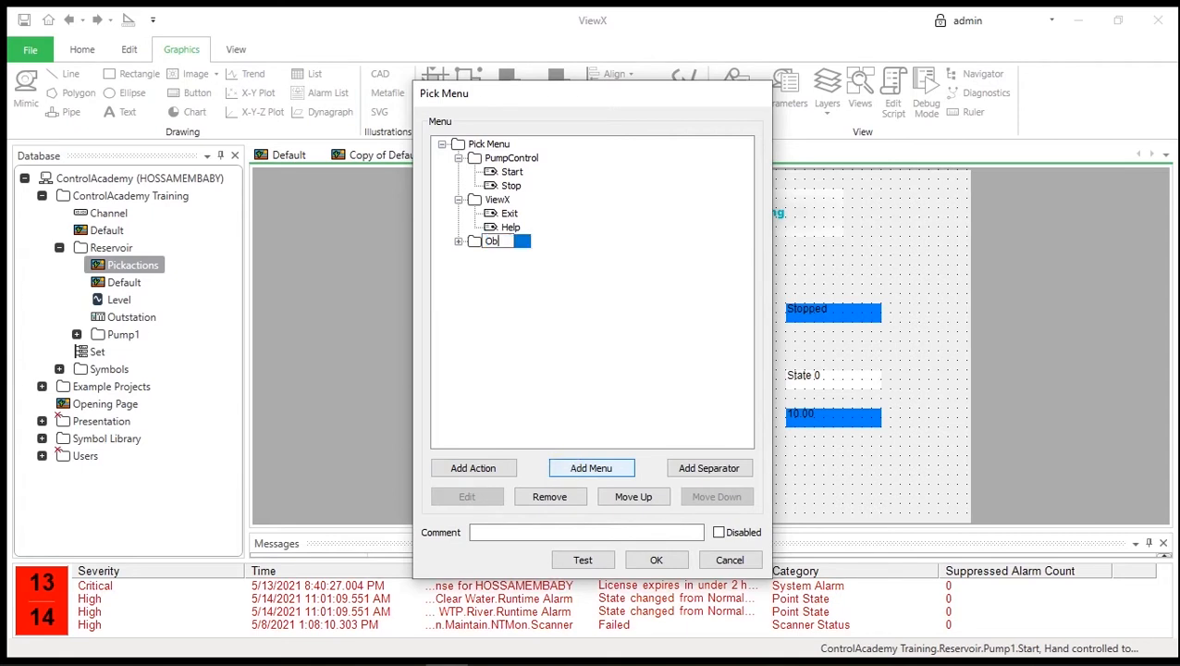
{"action": "type", "text": "ject Menu"}
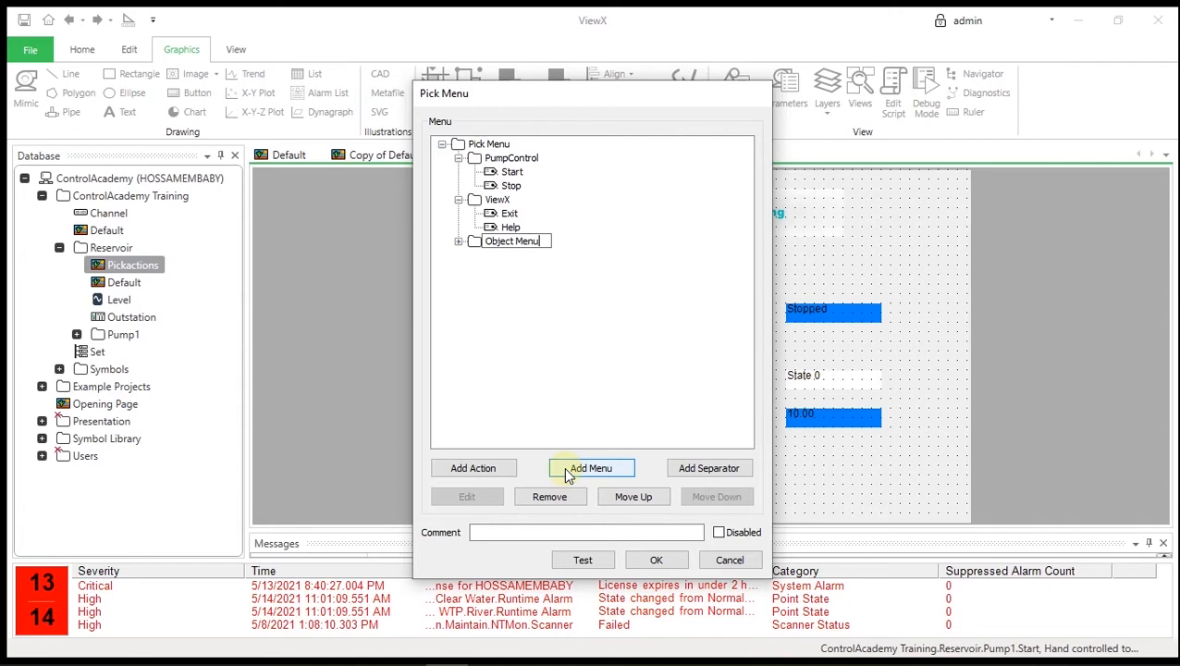
{"action": "left_click", "coordinate": [528, 395]}
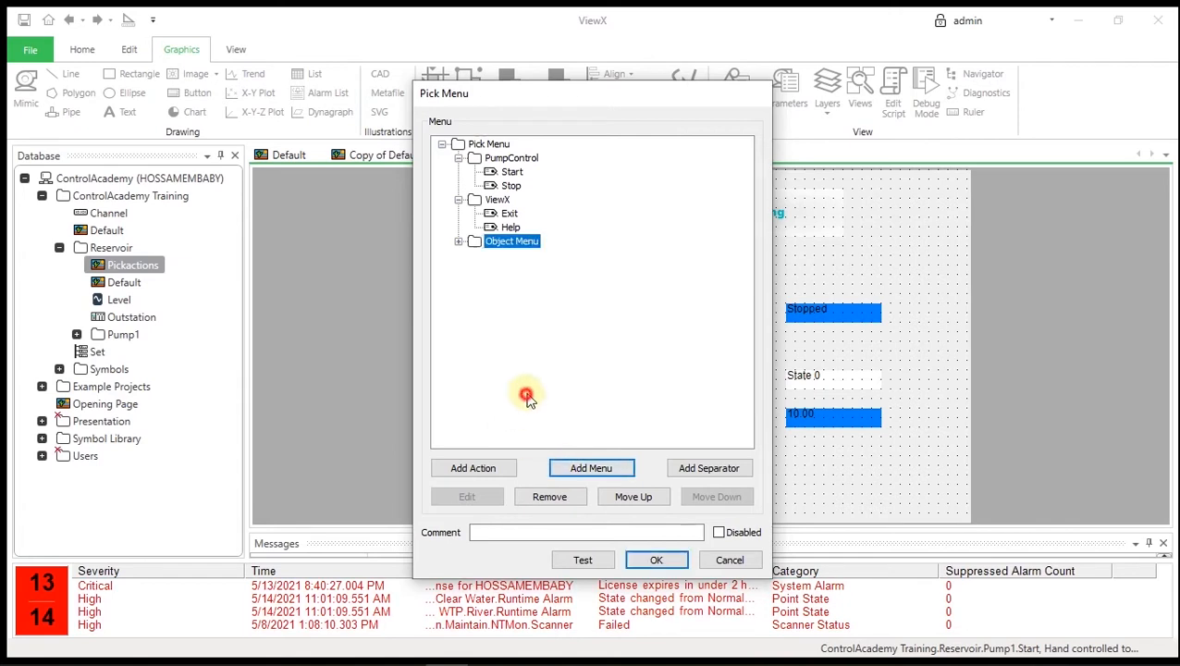
- Start an Object Menu action in the Object Menu submenu, targeting the Reservoir's Level point
{"action": "left_click", "coordinate": [472, 469]}
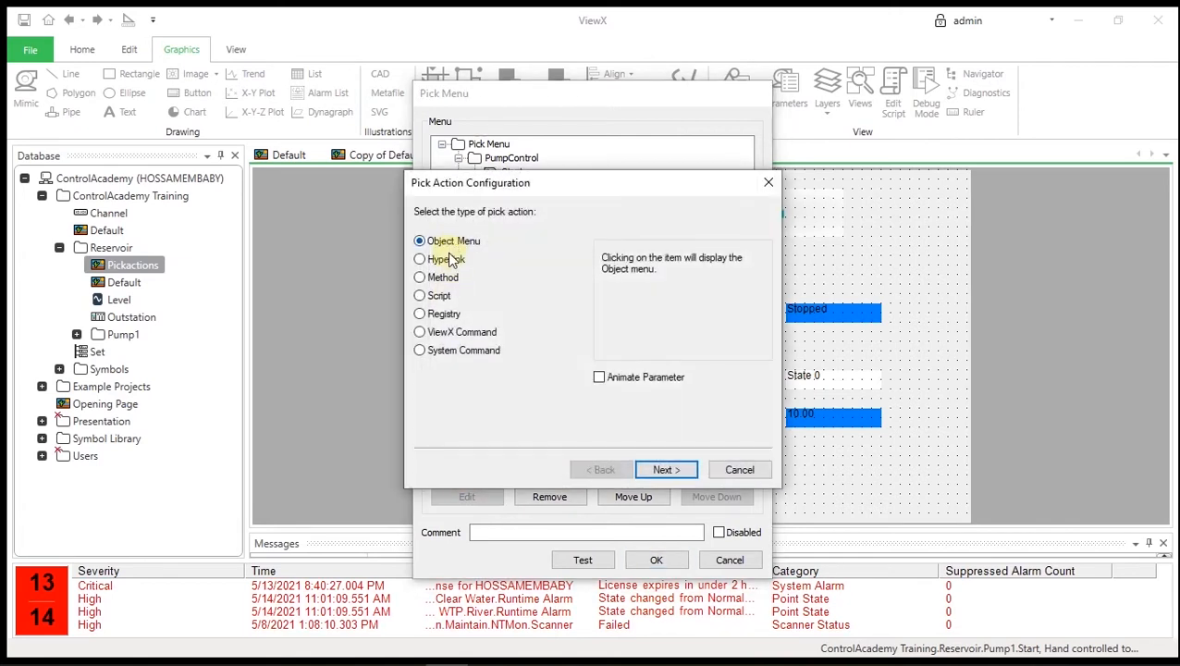
{"action": "left_click", "coordinate": [667, 470]}
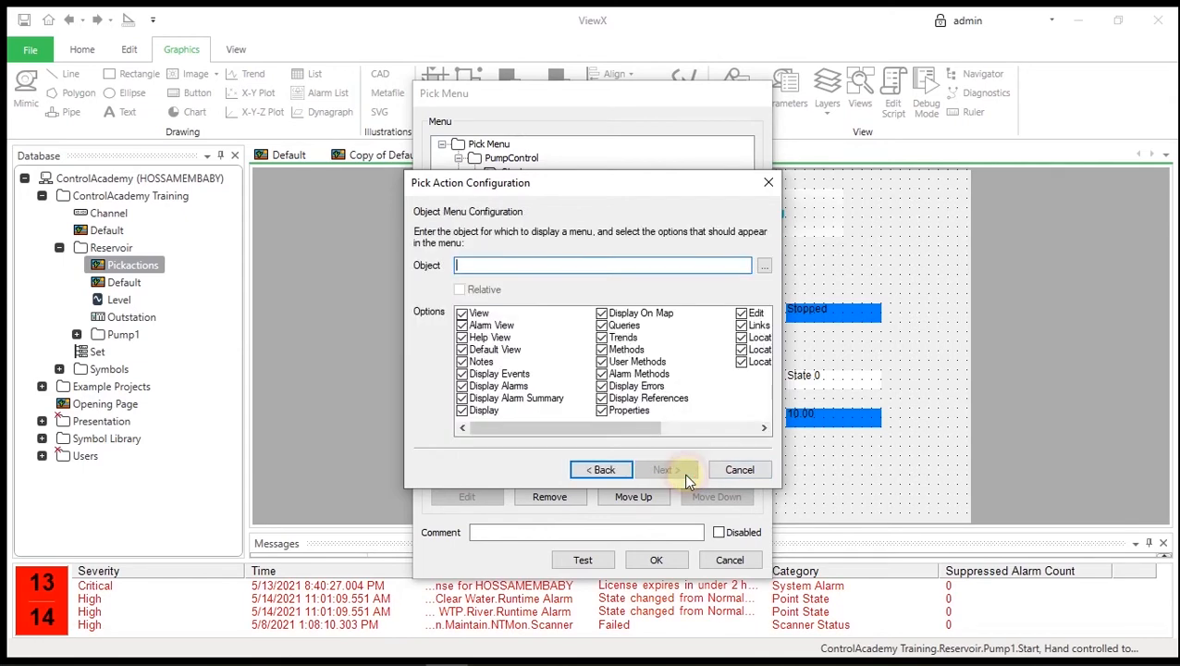
{"action": "left_click", "coordinate": [767, 265]}
{"action": "left_click", "coordinate": [559, 249]}
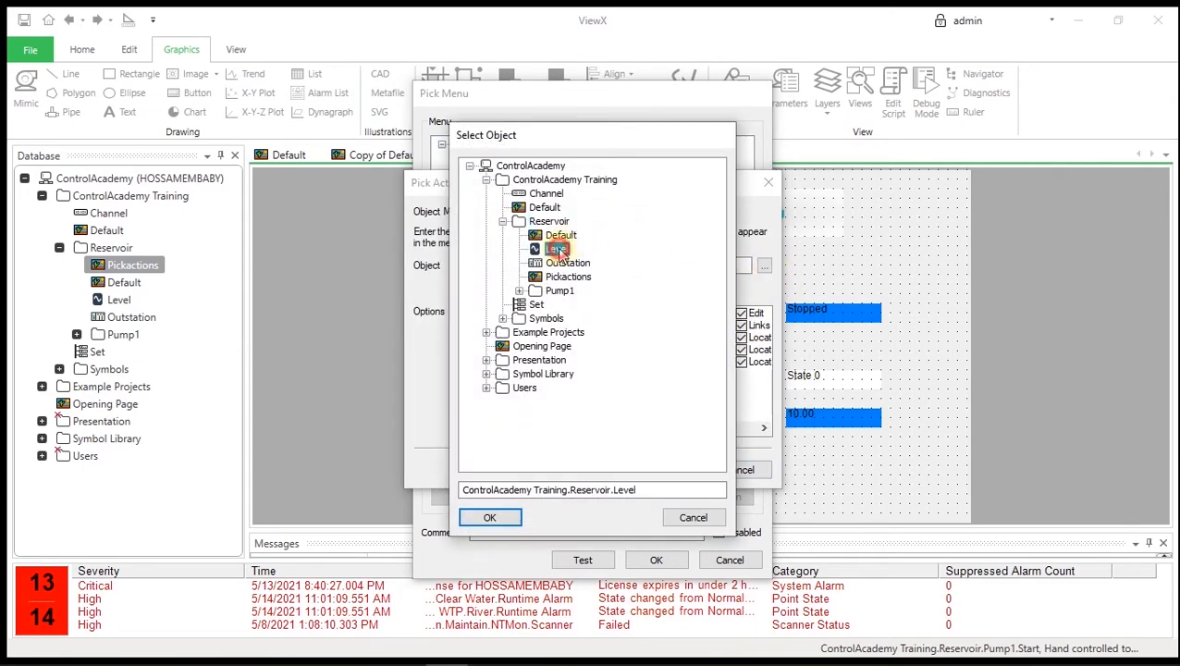
{"action": "left_click", "coordinate": [495, 517]}
- Finish the Level object menu action with default options and no availability expression, and name it Level
{"action": "left_click", "coordinate": [666, 470]}
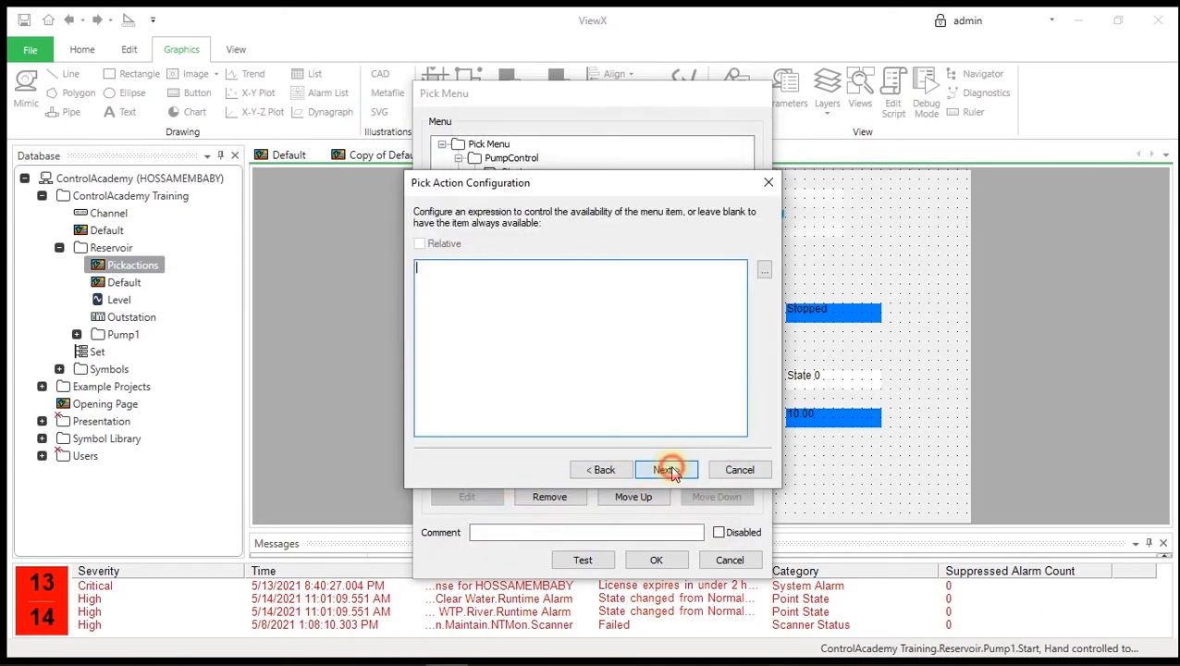
{"action": "left_click", "coordinate": [668, 470]}
{"action": "left_click", "coordinate": [668, 470]}
{"action": "type", "text": "Level"}
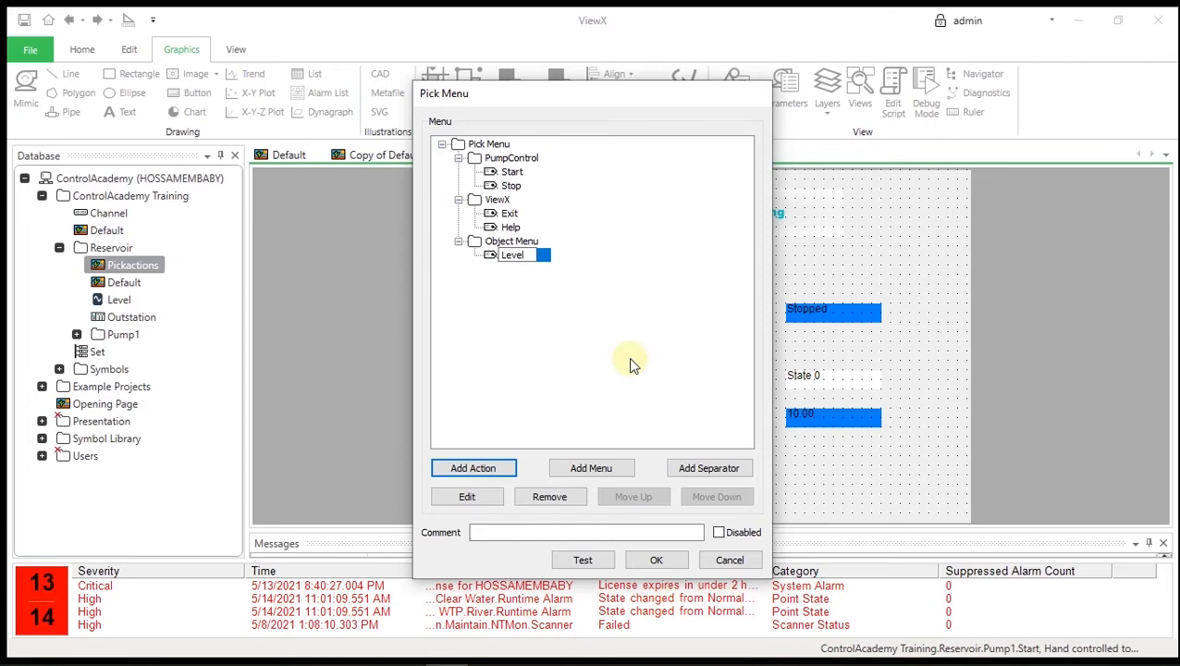
{"action": "key", "text": "Return"}
- Start another Object Menu action in the same submenu, targeting Pump1's Running point
{"action": "left_click", "coordinate": [481, 465]}
{"action": "left_click", "coordinate": [666, 469]}
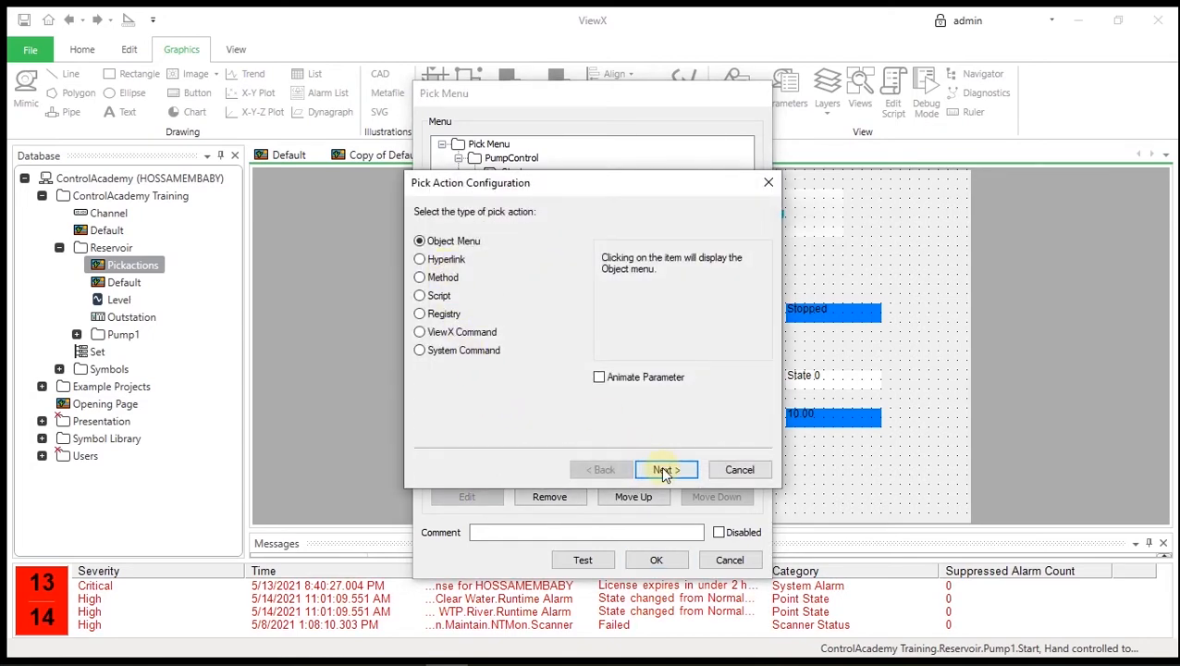
{"action": "left_click", "coordinate": [764, 266]}
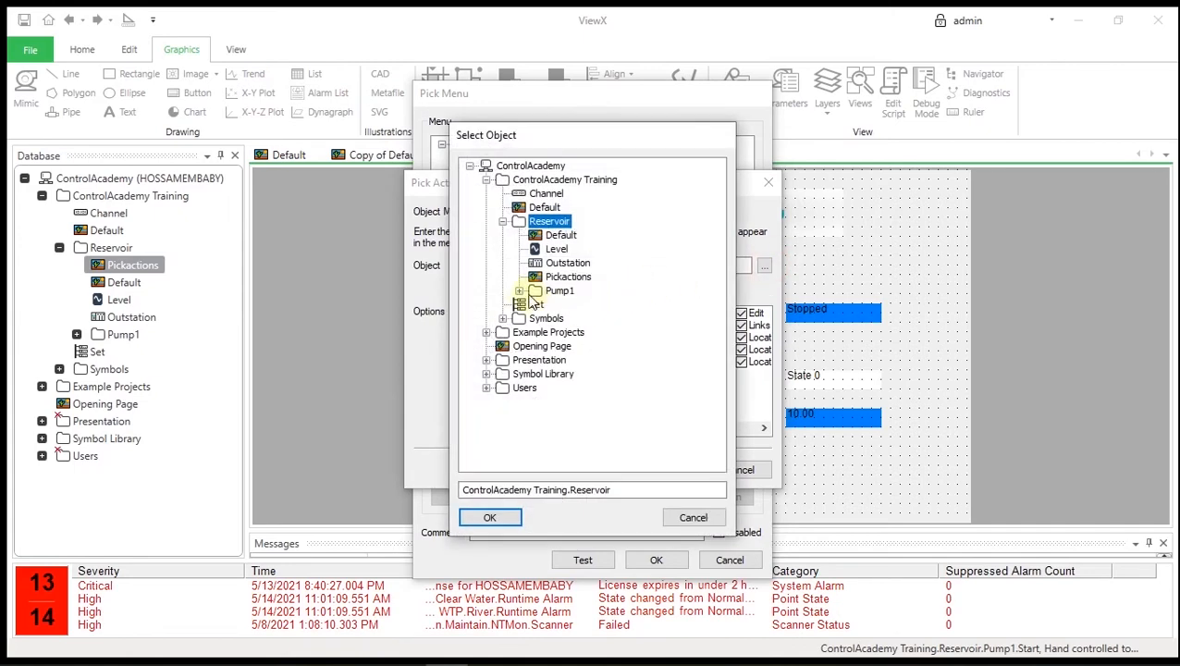
{"action": "left_click", "coordinate": [519, 290]}
{"action": "left_click", "coordinate": [579, 318]}
{"action": "left_click", "coordinate": [516, 518]}
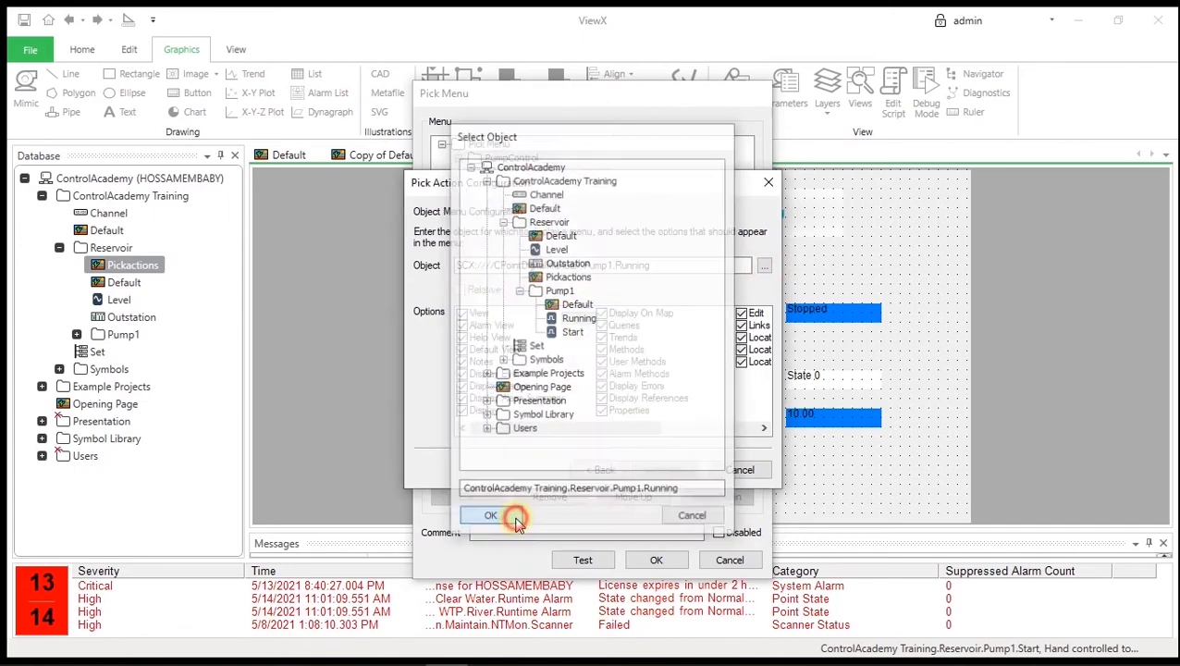
- Finish the Running point's action with default options and no availability expression, and name it Running
{"action": "left_click", "coordinate": [680, 468]}
{"action": "left_click", "coordinate": [680, 470]}
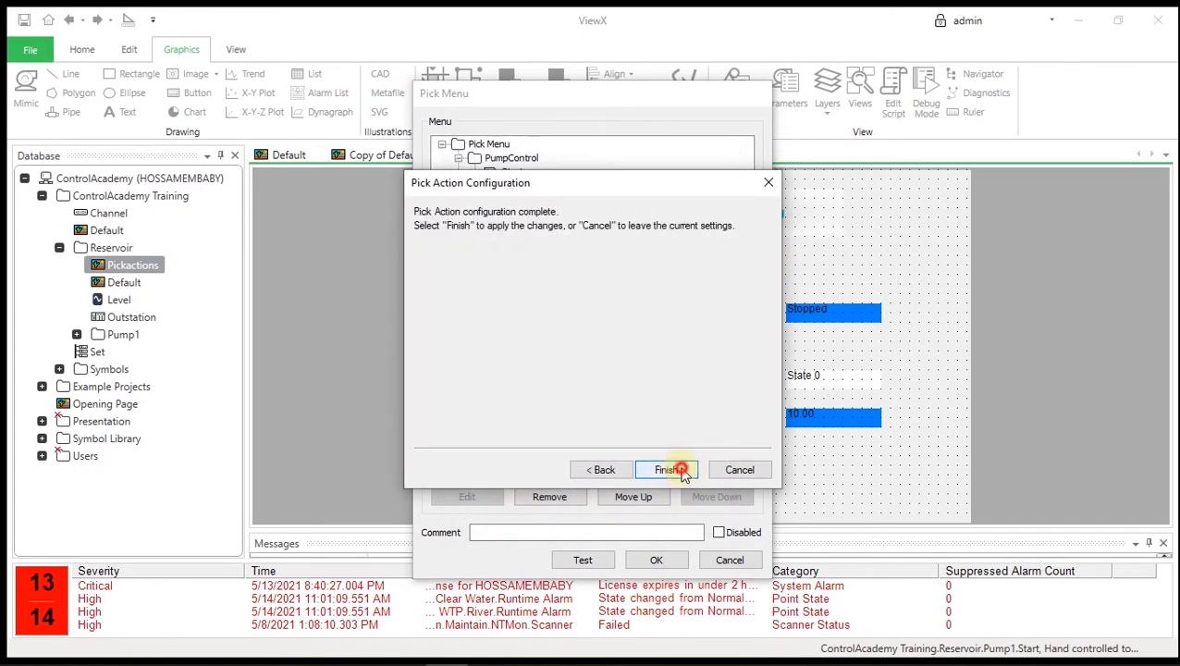
{"action": "left_click", "coordinate": [675, 470]}
{"action": "type", "text": "Running"}
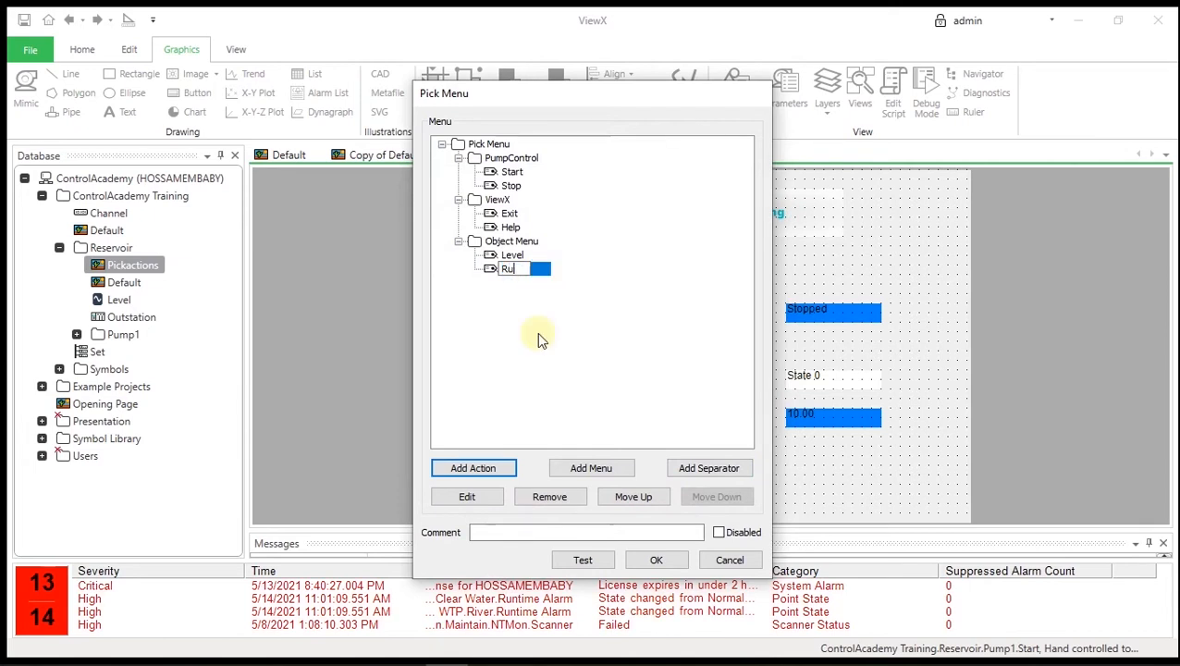
{"action": "left_click", "coordinate": [539, 337]}
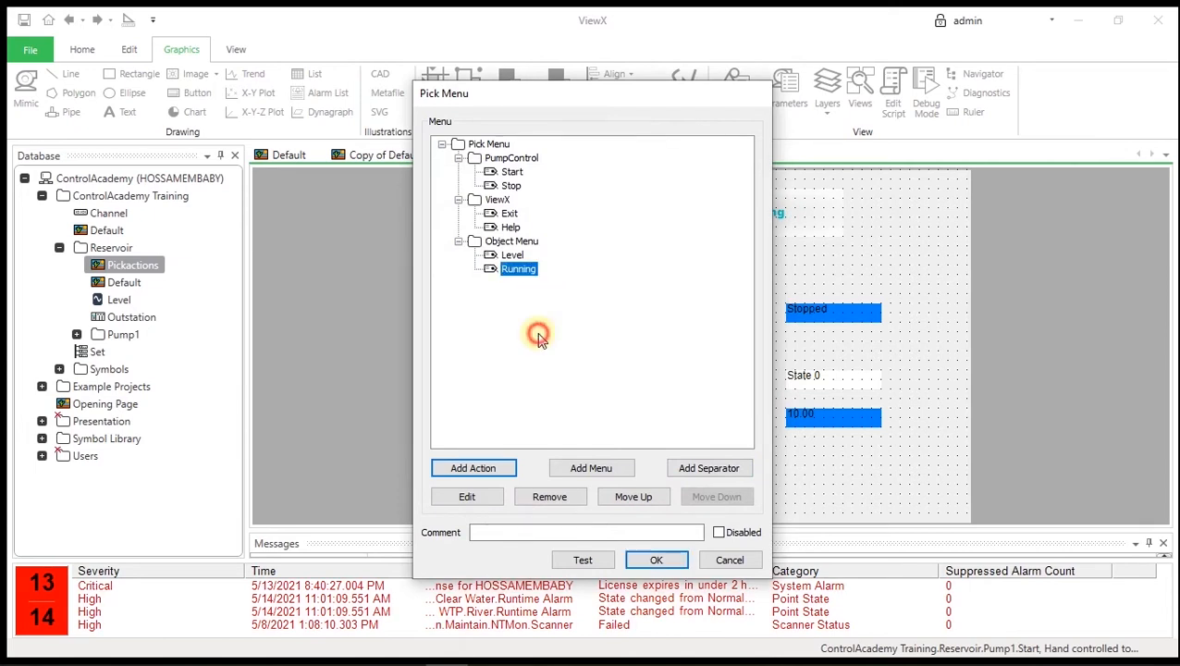
- Start a third Object Menu action in the Object Menu submenu, targeting Pump1's Start point
{"action": "left_click", "coordinate": [511, 241]}
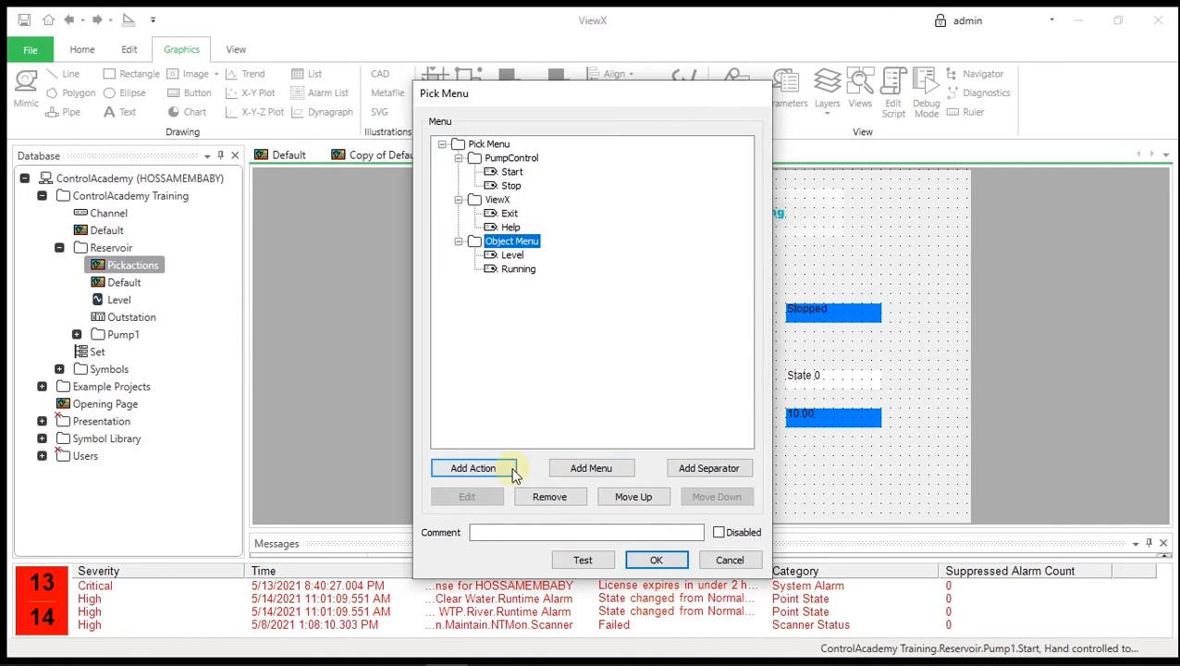
{"action": "left_click", "coordinate": [509, 469]}
{"action": "left_click", "coordinate": [655, 470]}
{"action": "left_click", "coordinate": [765, 266]}
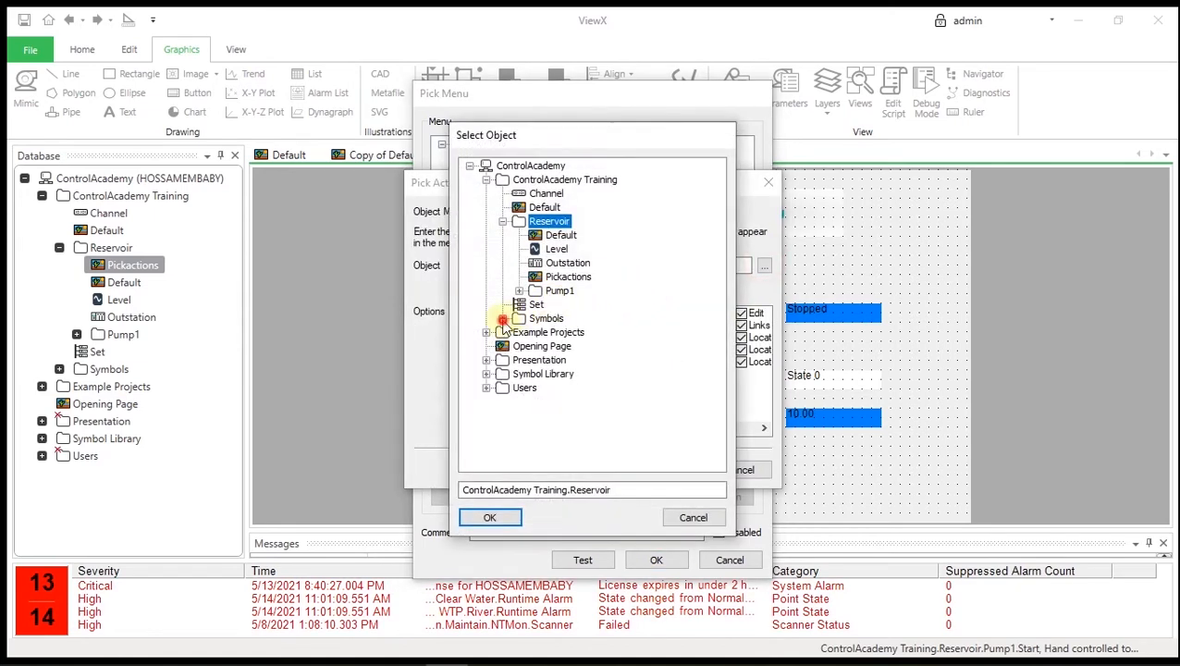
{"action": "left_click", "coordinate": [503, 318]}
{"action": "left_click", "coordinate": [502, 318]}
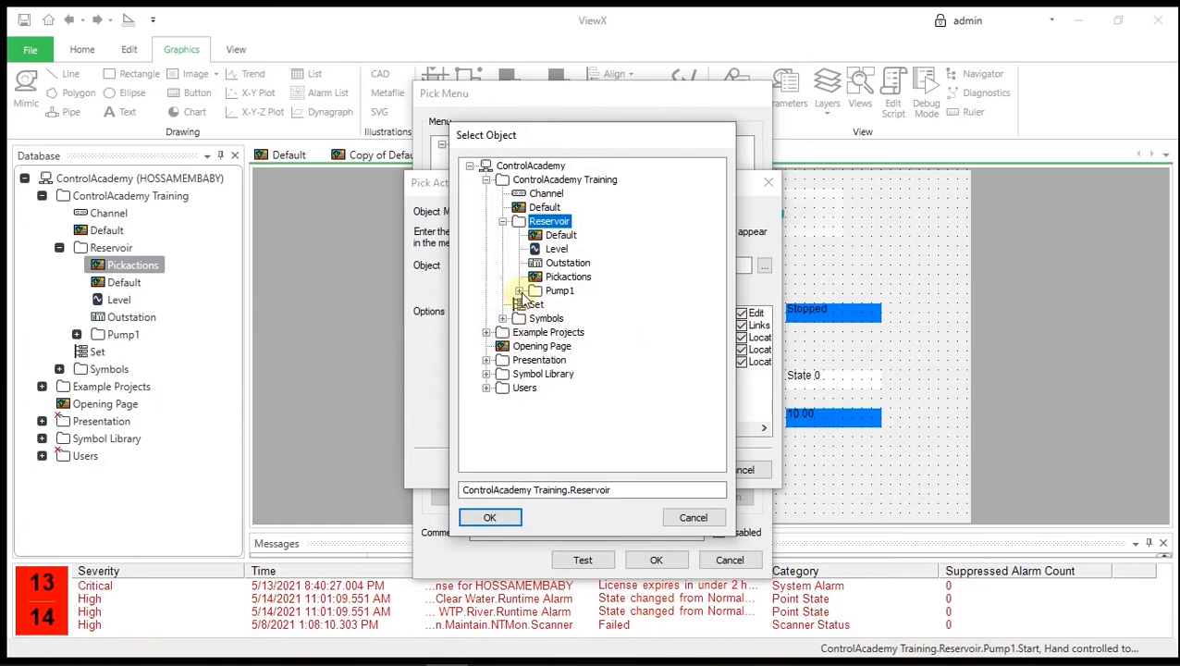
{"action": "left_click", "coordinate": [519, 290]}
{"action": "left_click", "coordinate": [573, 332]}
{"action": "left_click", "coordinate": [492, 516]}
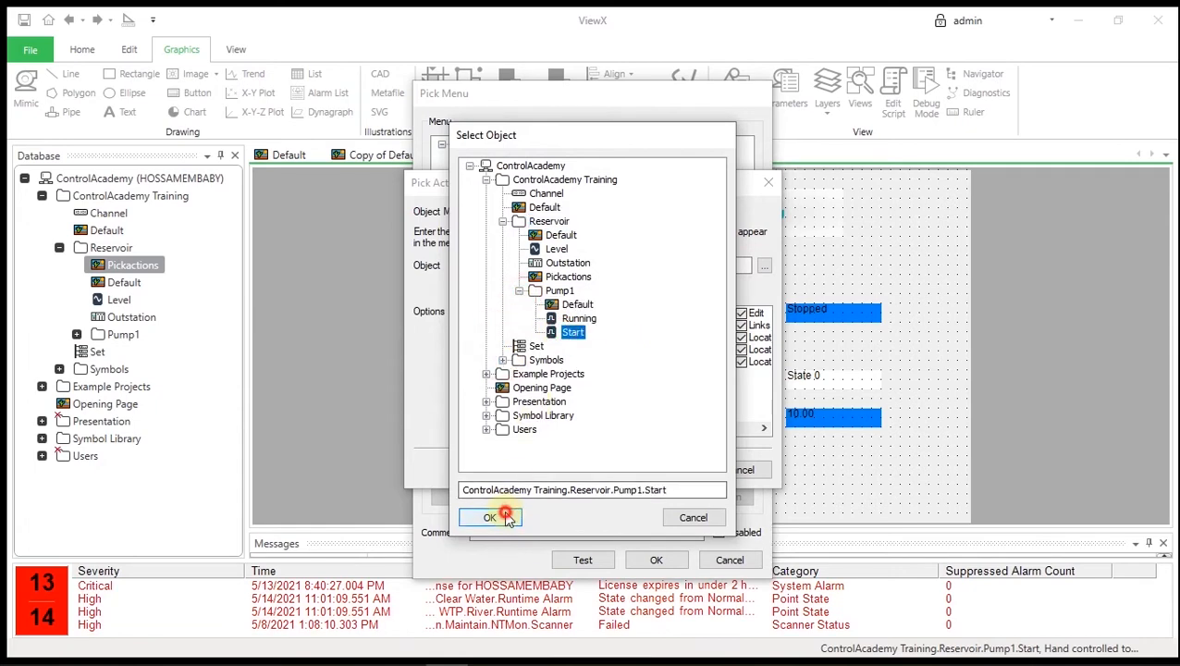
- Finish the third object menu action with default options and no availability expression, and name it Start
{"action": "left_click", "coordinate": [666, 470]}
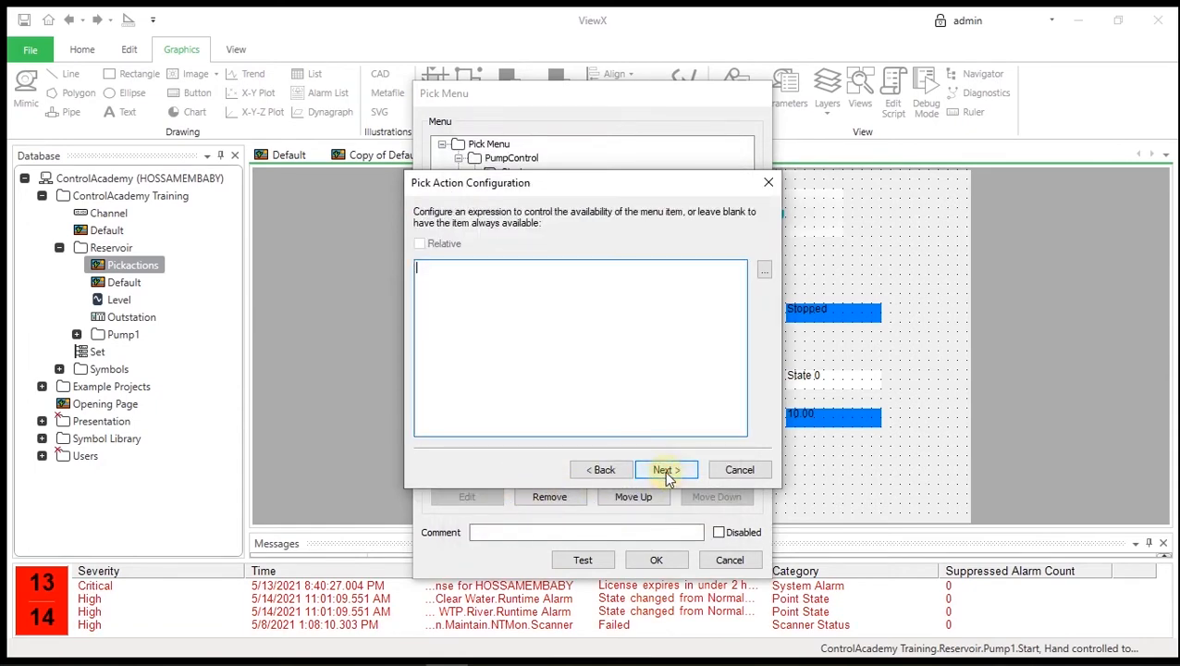
{"action": "left_click", "coordinate": [664, 470]}
{"action": "left_click", "coordinate": [664, 470]}
{"action": "type", "text": "Start"}
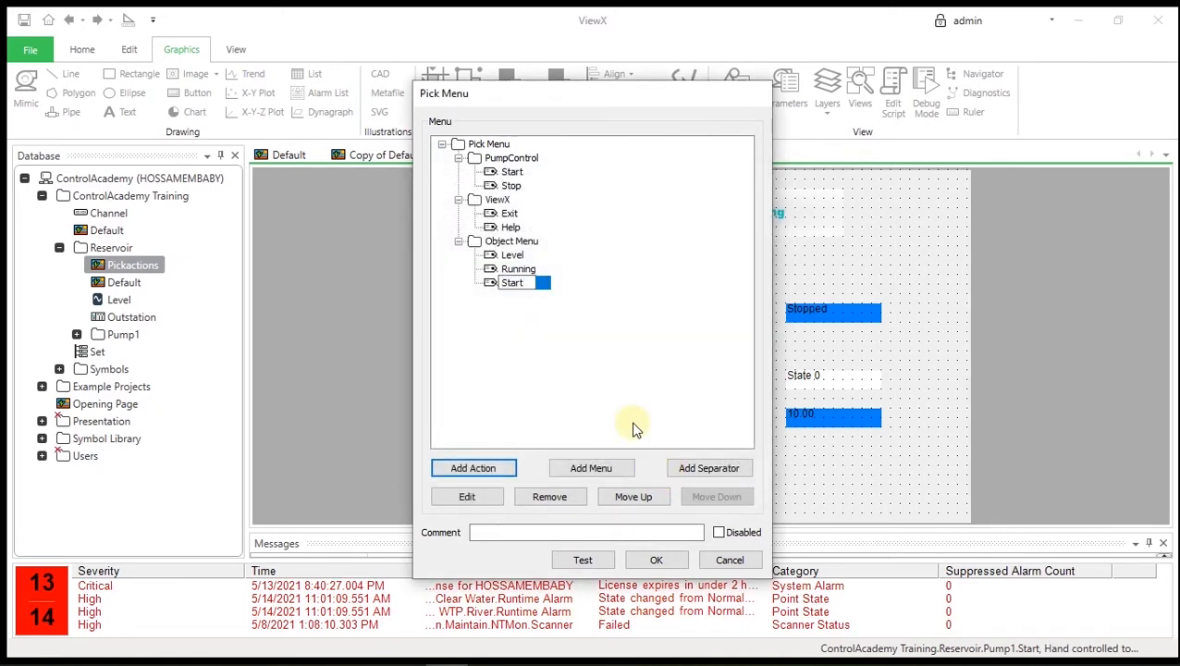
{"action": "key", "text": "Return"}
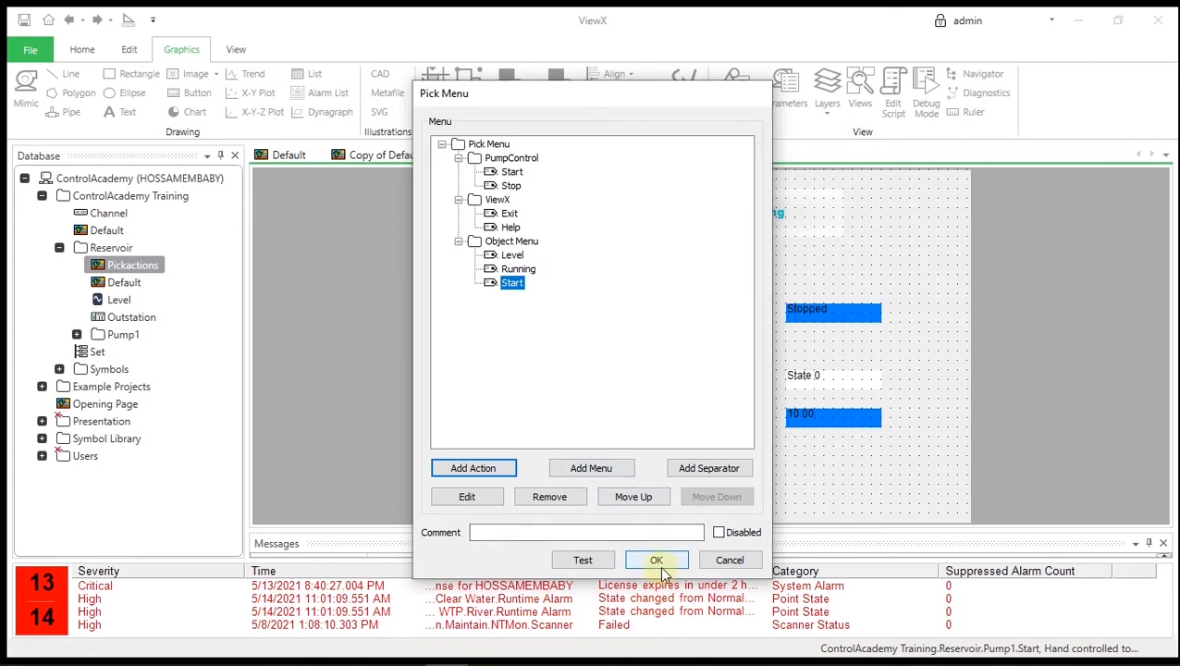
- Preview the pick menu's PumpControl, ViewX and Object Menu submenus, and accept the SiteMenu button's pick menu
{"action": "left_click", "coordinate": [590, 562]}
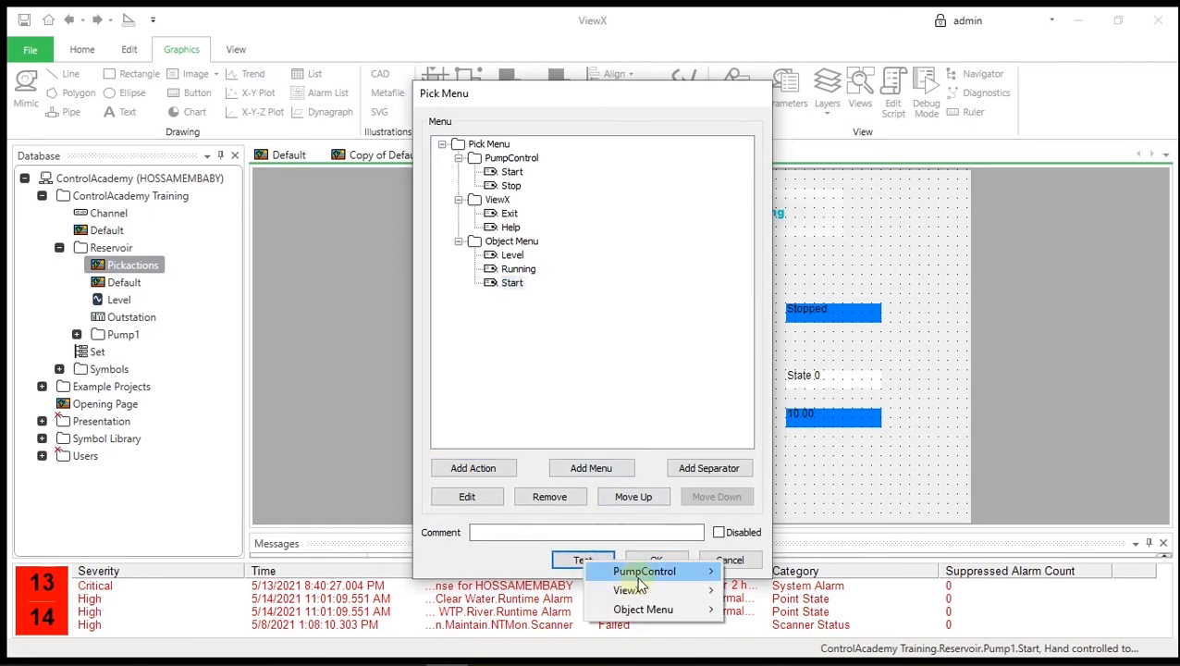
{"action": "mouse_move", "coordinate": [668, 577]}
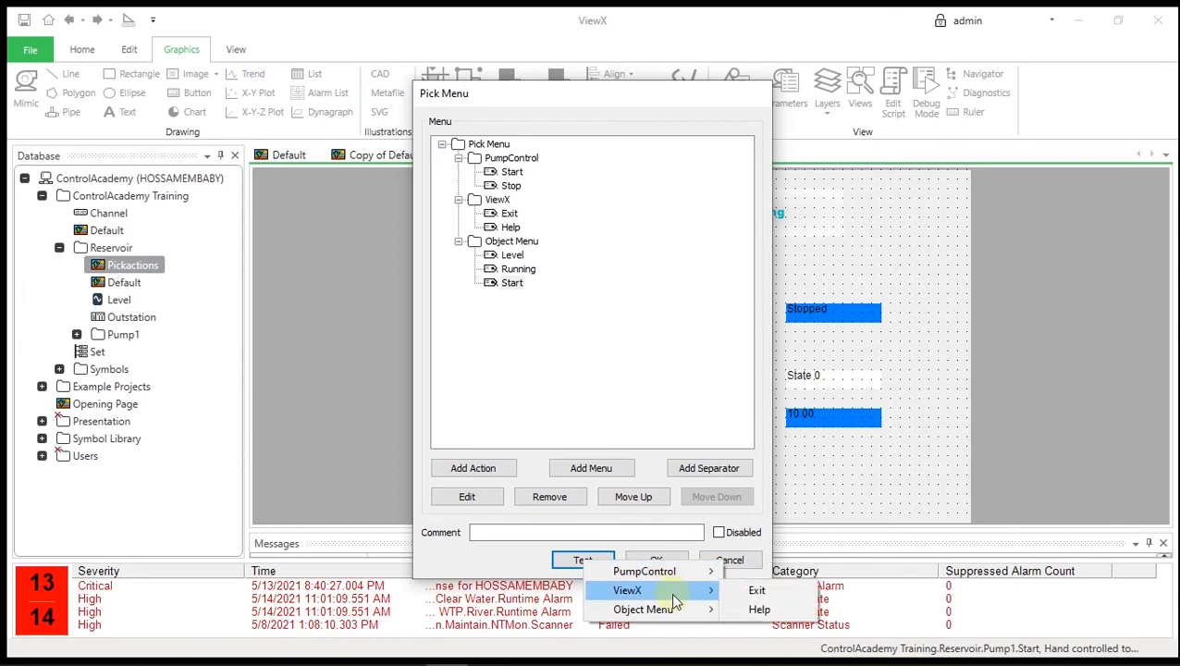
{"action": "mouse_move", "coordinate": [673, 617]}
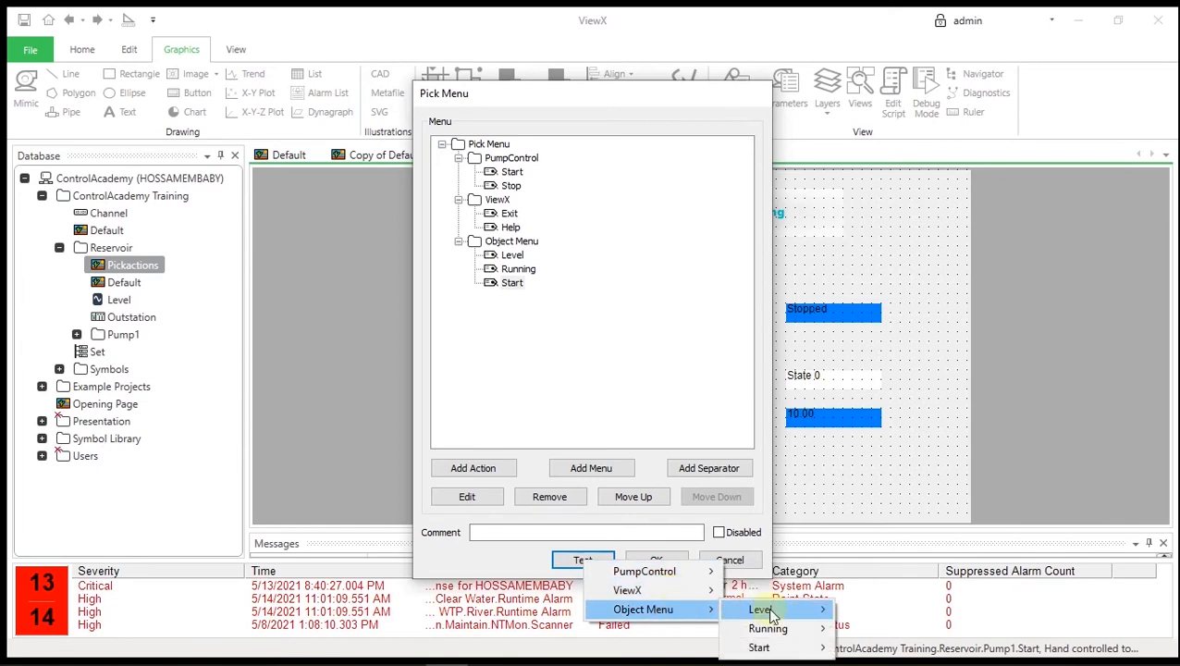
{"action": "mouse_move", "coordinate": [809, 616]}
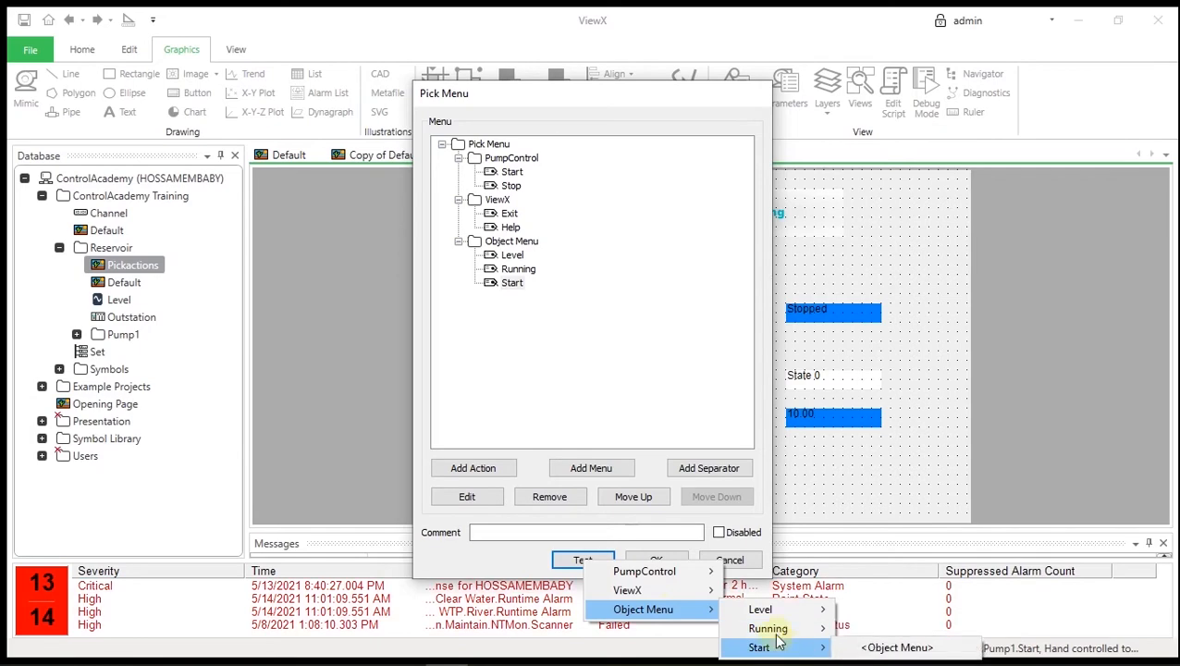
{"action": "left_click", "coordinate": [653, 395]}
{"action": "left_click", "coordinate": [668, 561]}
{"action": "left_click", "coordinate": [620, 476]}
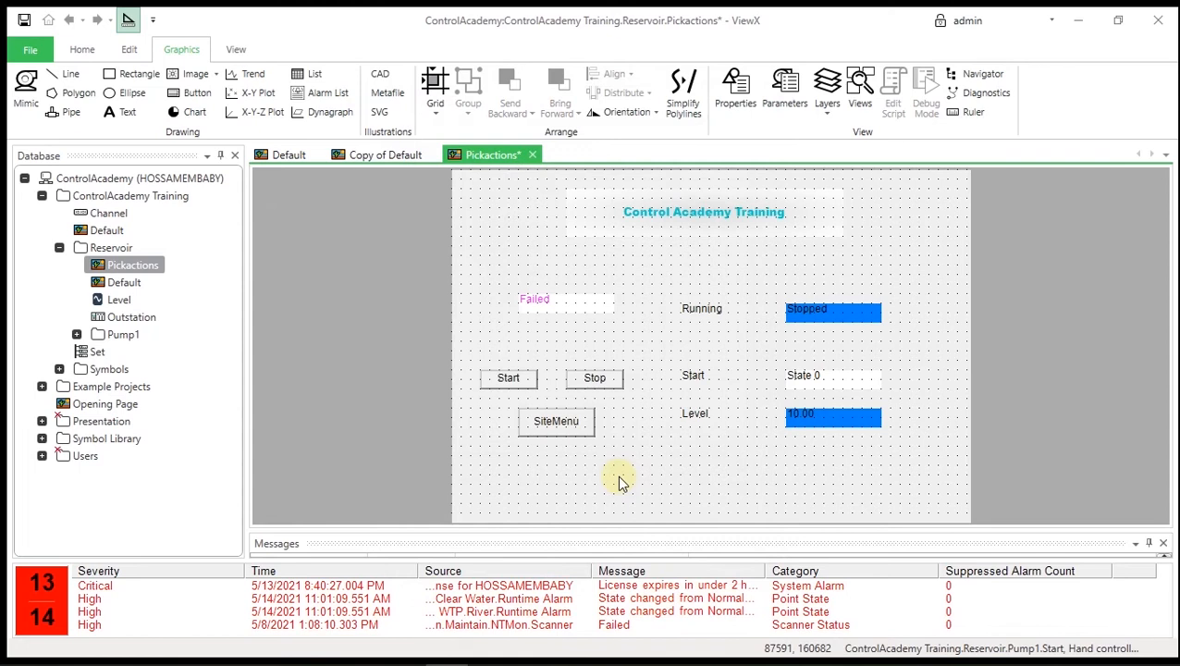
- Leave design mode and check the Level, Running and Start entries under SiteMenu's Object Menu submenu
{"action": "left_click", "coordinate": [128, 20]}
{"action": "left_click", "coordinate": [561, 424]}
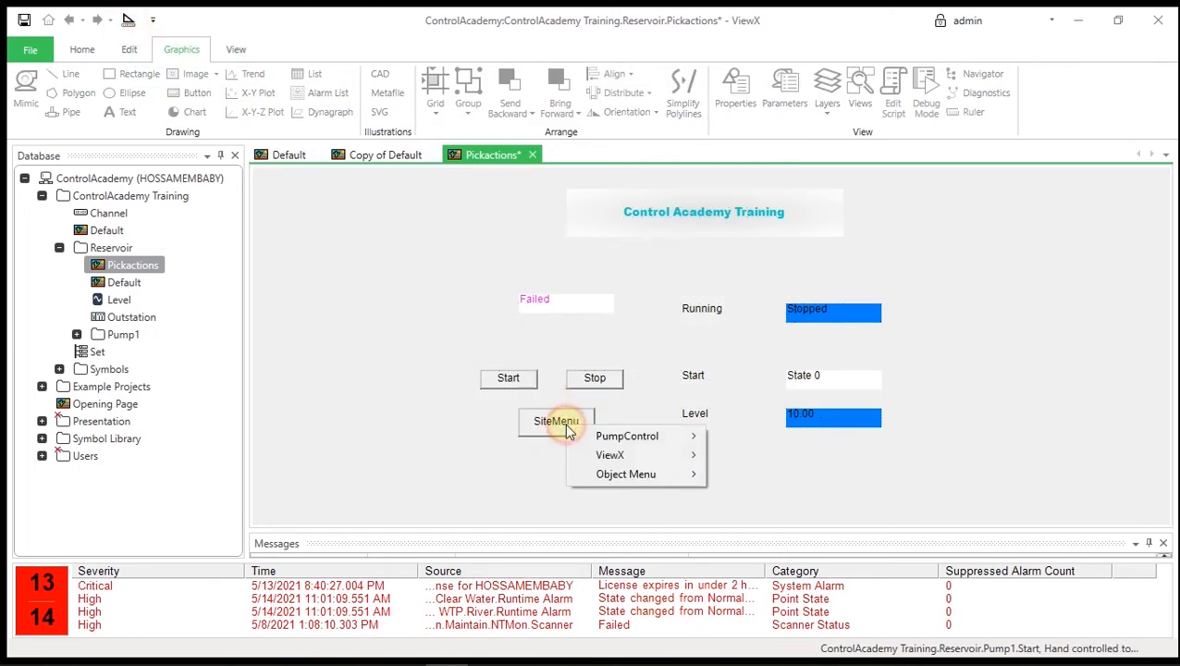
{"action": "mouse_move", "coordinate": [637, 485]}
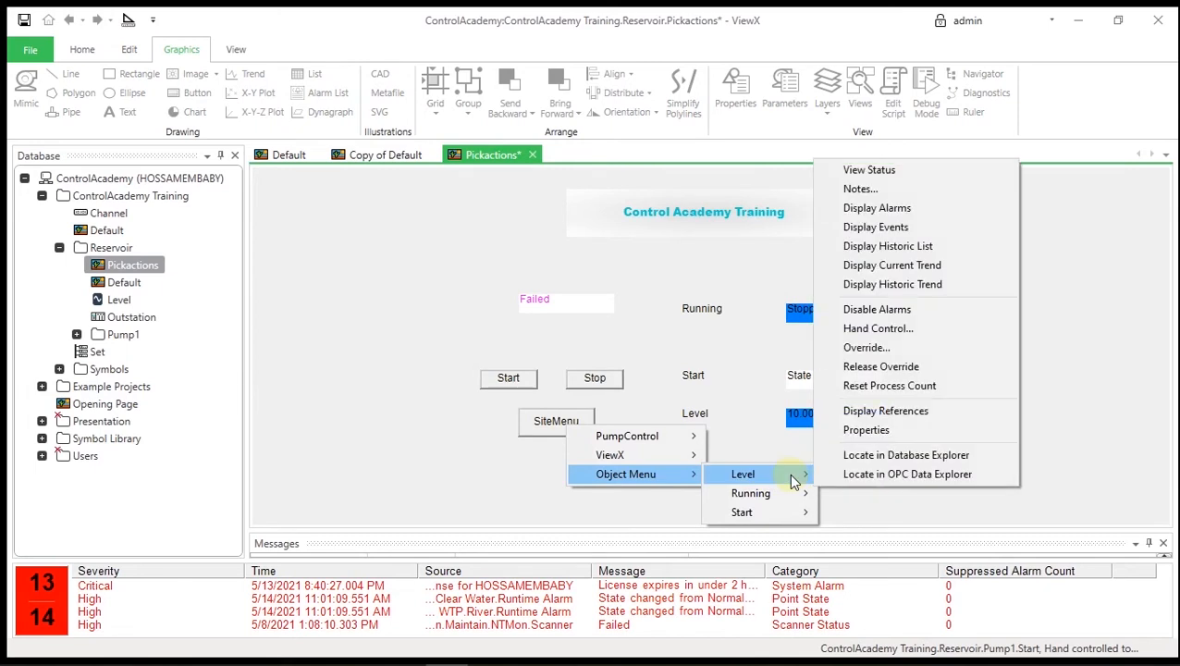
{"action": "mouse_move", "coordinate": [793, 502]}
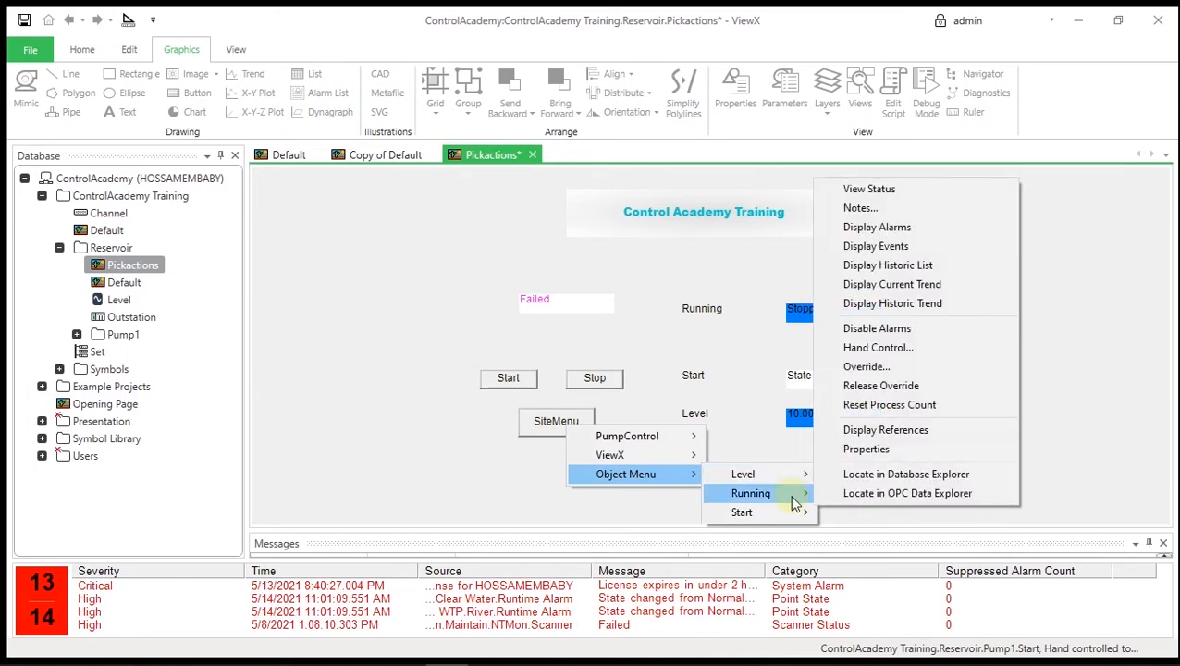
{"action": "mouse_move", "coordinate": [800, 525]}
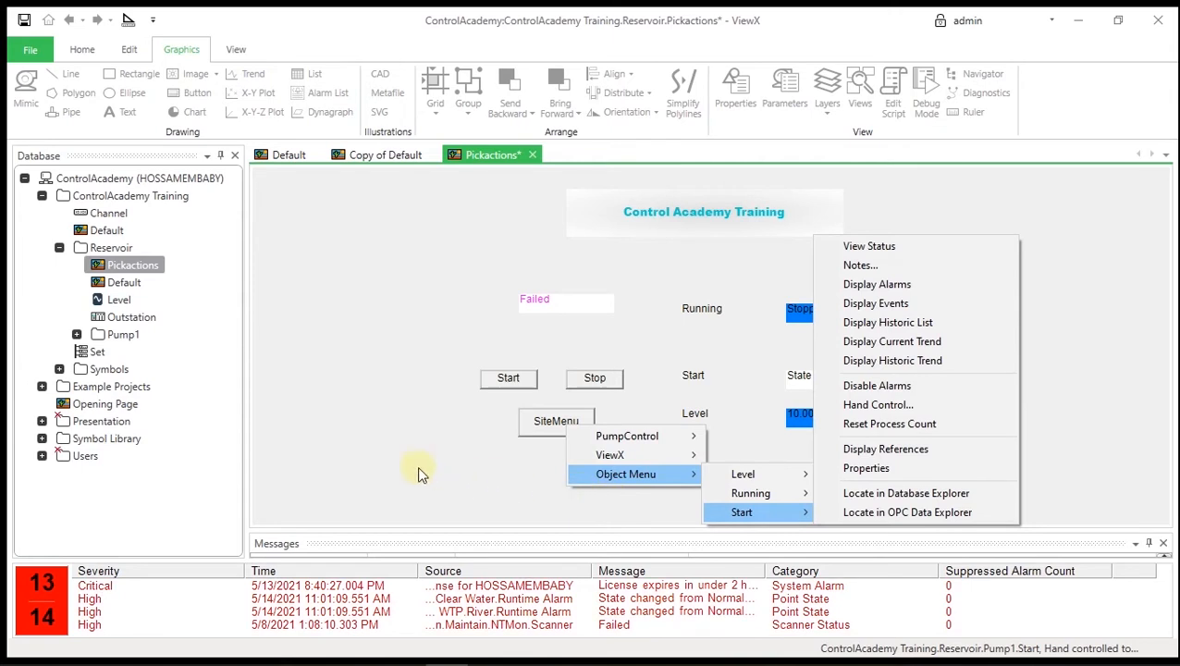
- Test the Help and Exit entries of SiteMenu's ViewX submenu, closing the Help Viewer and cancelling the exit
{"action": "mouse_move", "coordinate": [632, 456]}
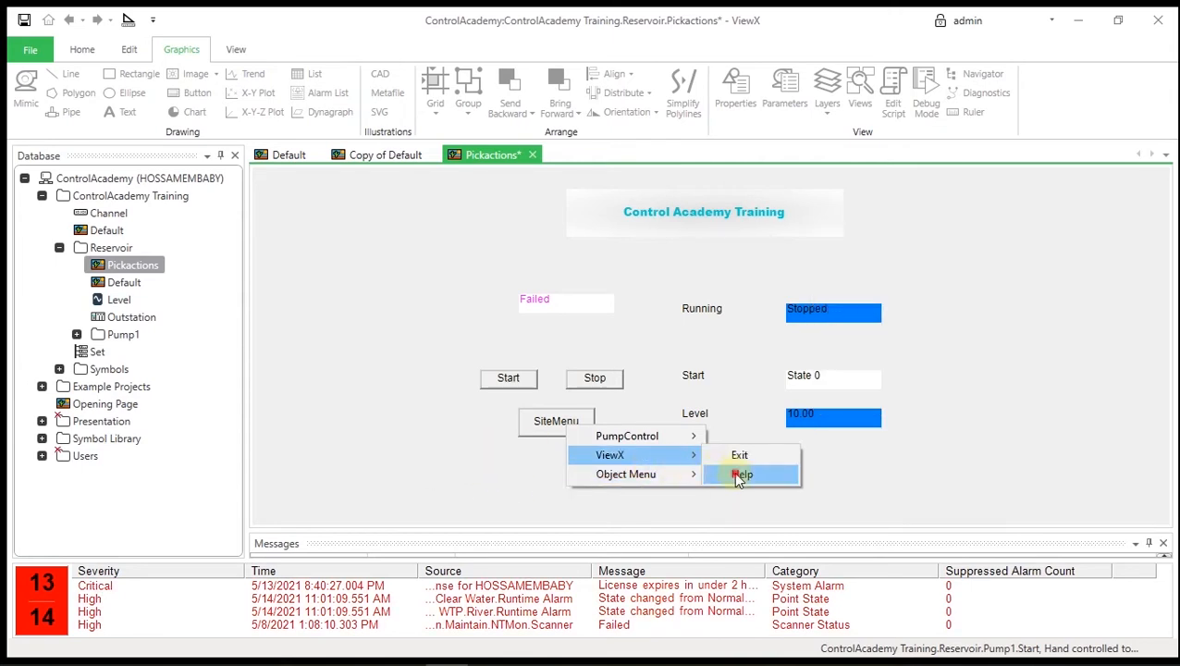
{"action": "left_click", "coordinate": [738, 474]}
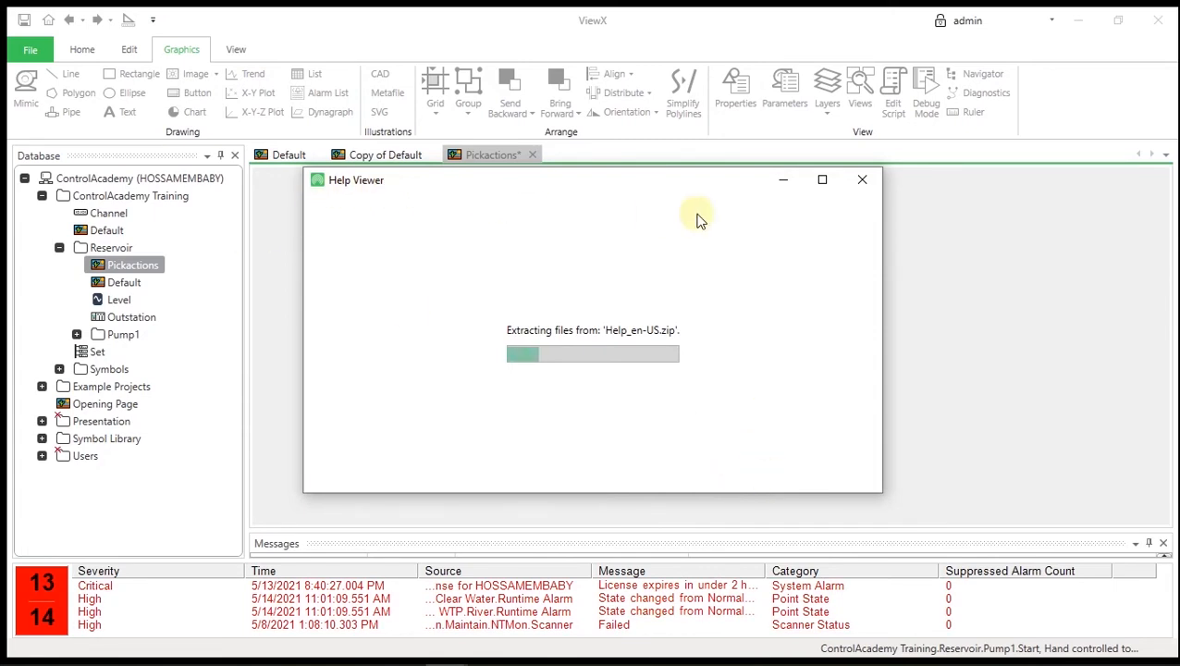
{"action": "left_click", "coordinate": [869, 179]}
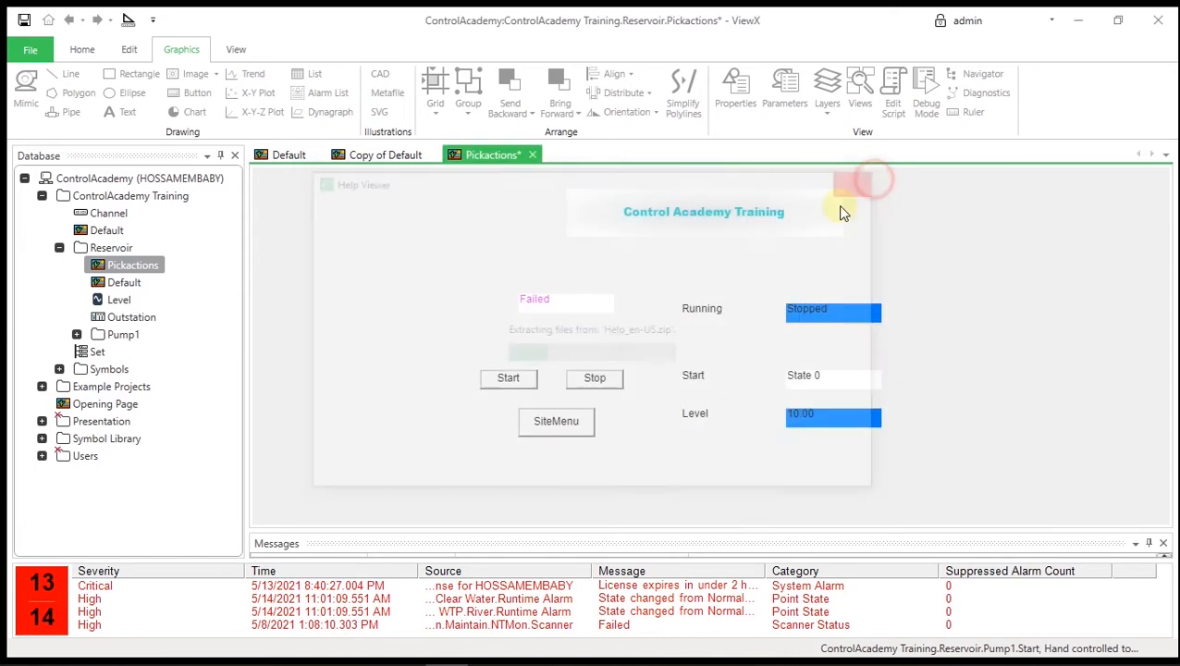
{"action": "left_click", "coordinate": [583, 421]}
{"action": "mouse_move", "coordinate": [636, 453]}
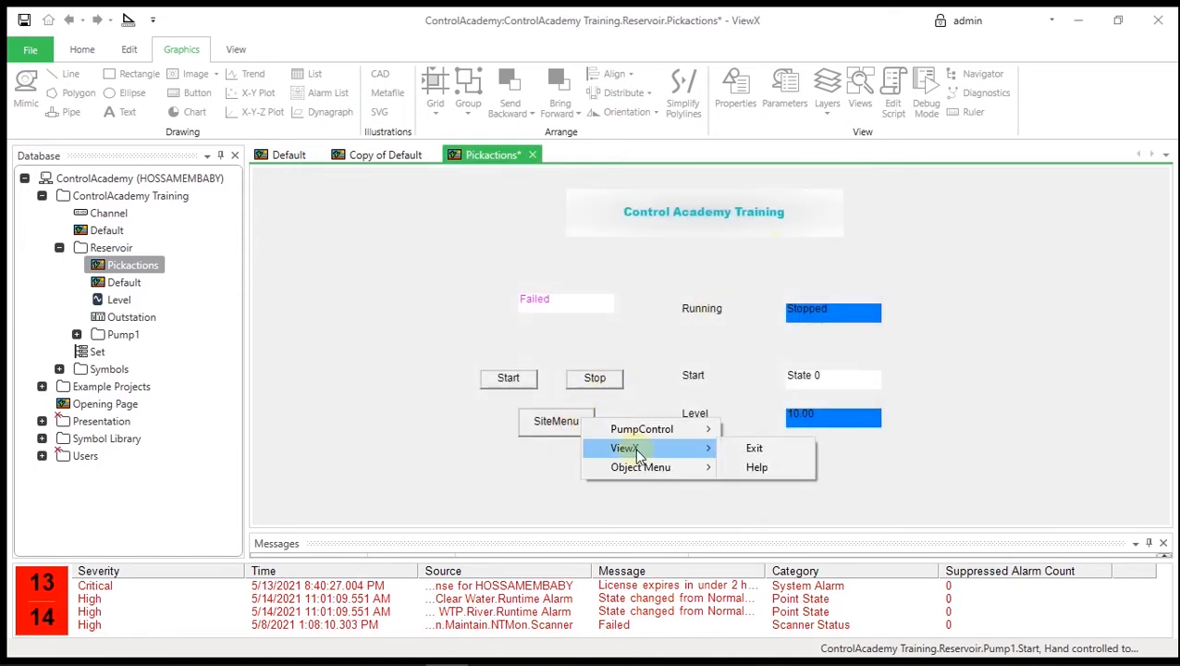
{"action": "left_click", "coordinate": [752, 450]}
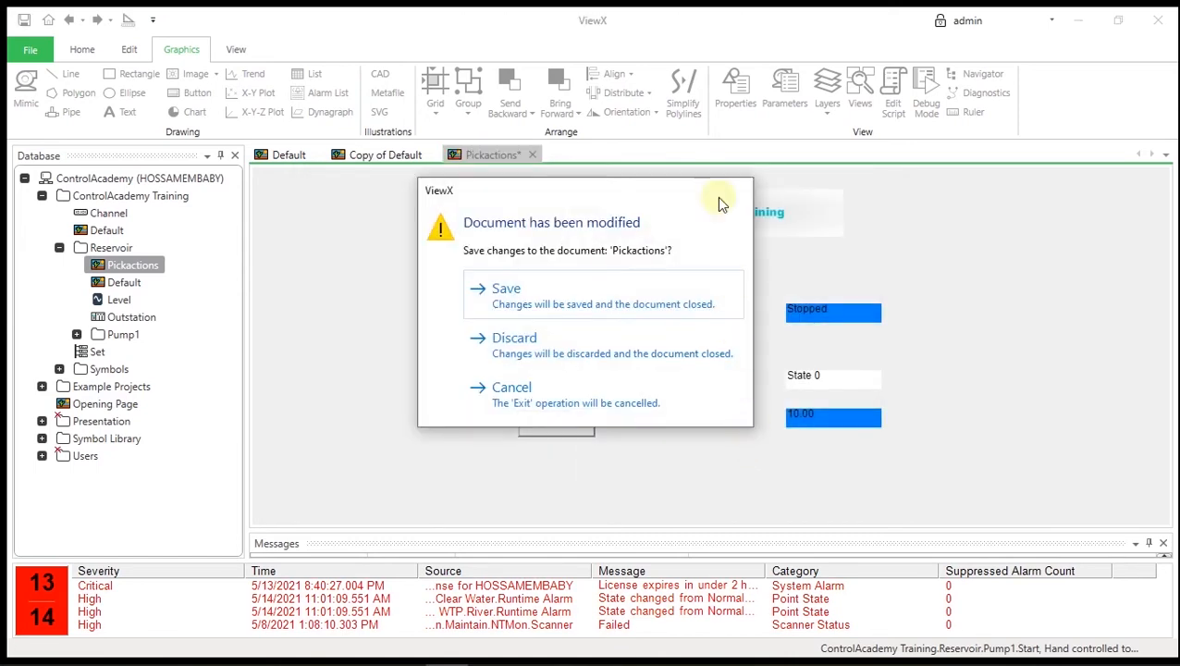
{"action": "left_click", "coordinate": [561, 393]}
- Test SiteMenu's PumpControl submenu by issuing Start and then Stop to Pump1
{"action": "left_click", "coordinate": [565, 422]}
{"action": "mouse_move", "coordinate": [632, 436]}
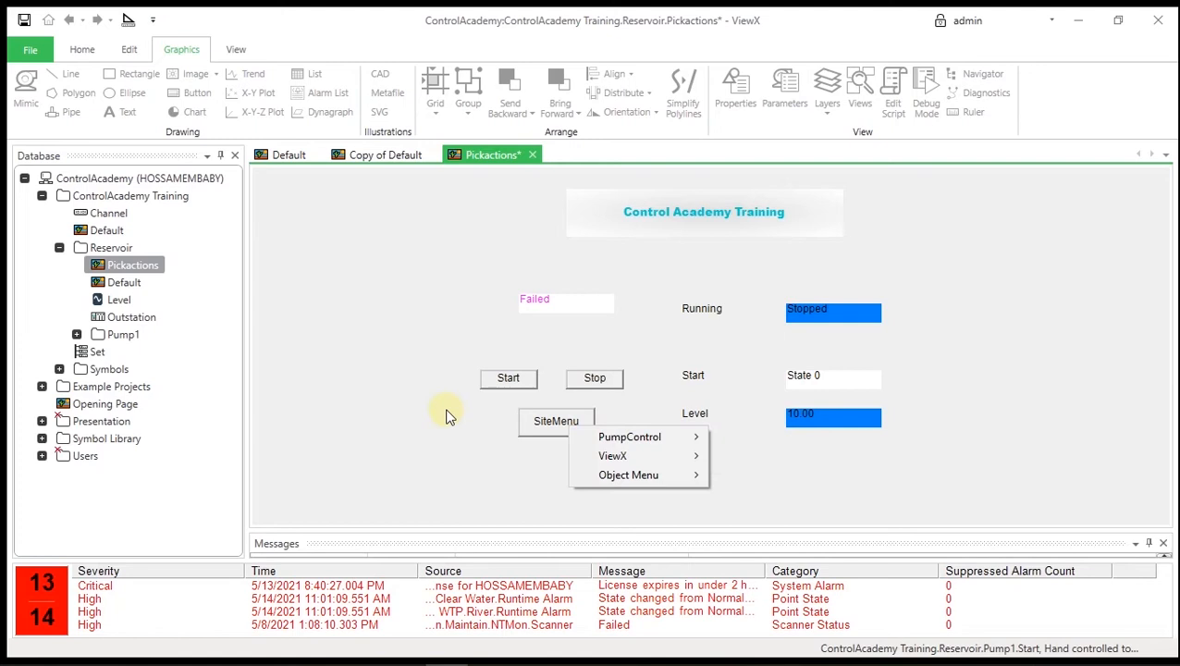
{"action": "left_click", "coordinate": [737, 438]}
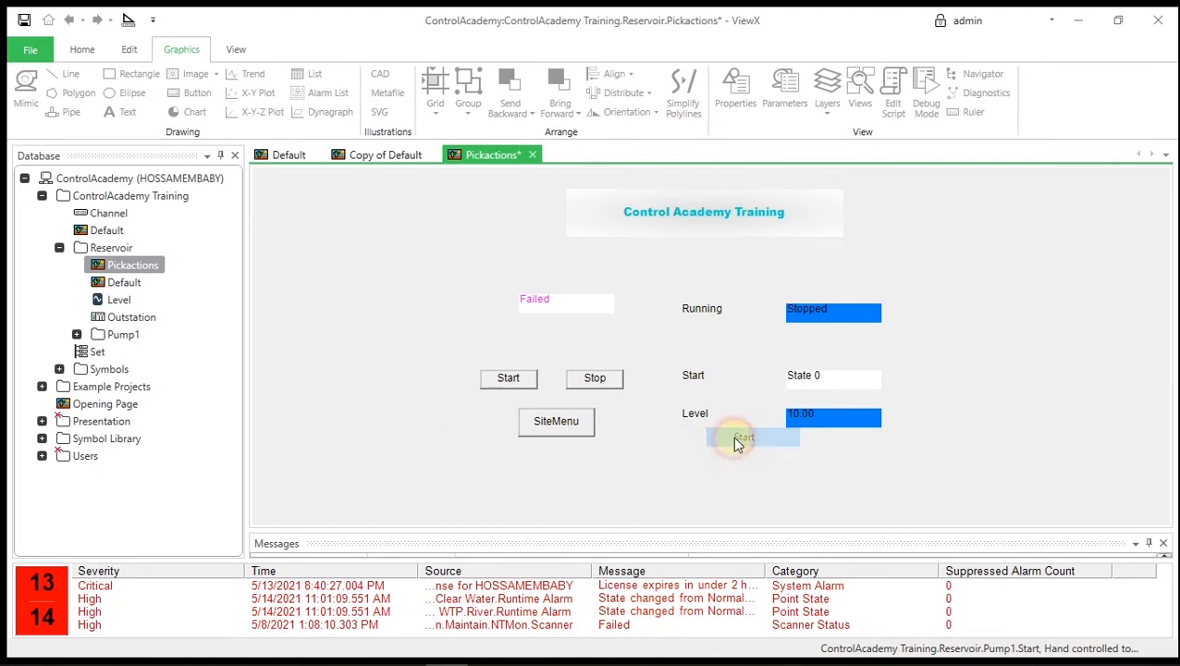
{"action": "left_click", "coordinate": [560, 423]}
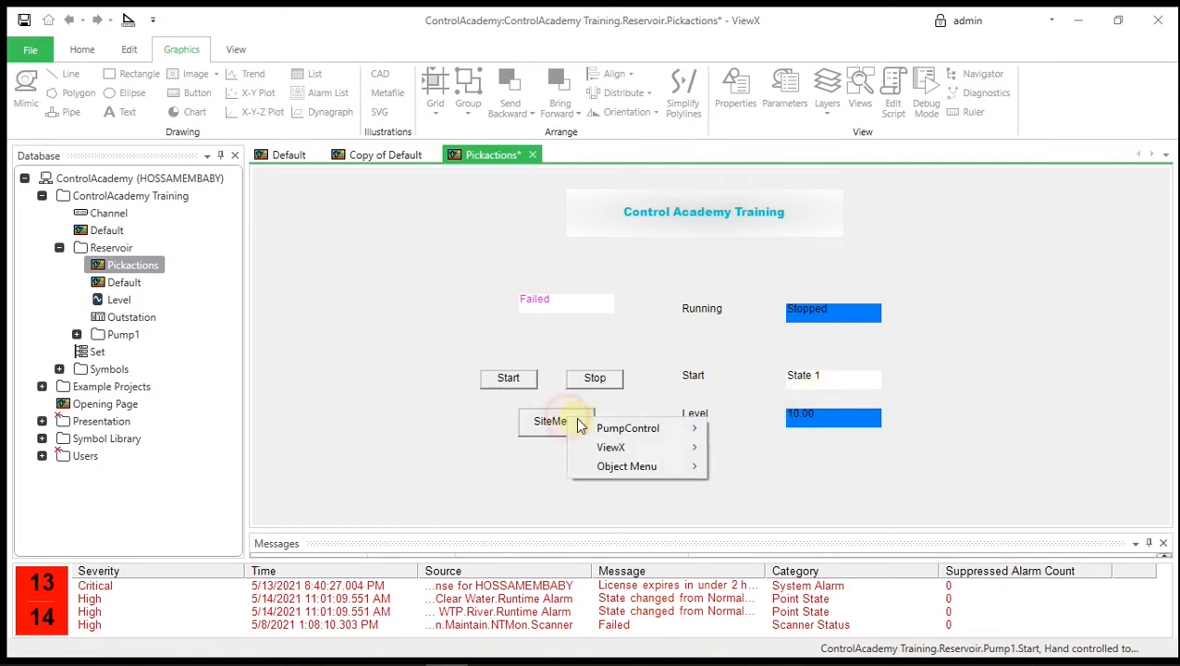
{"action": "mouse_move", "coordinate": [630, 430]}
{"action": "left_click", "coordinate": [741, 448]}
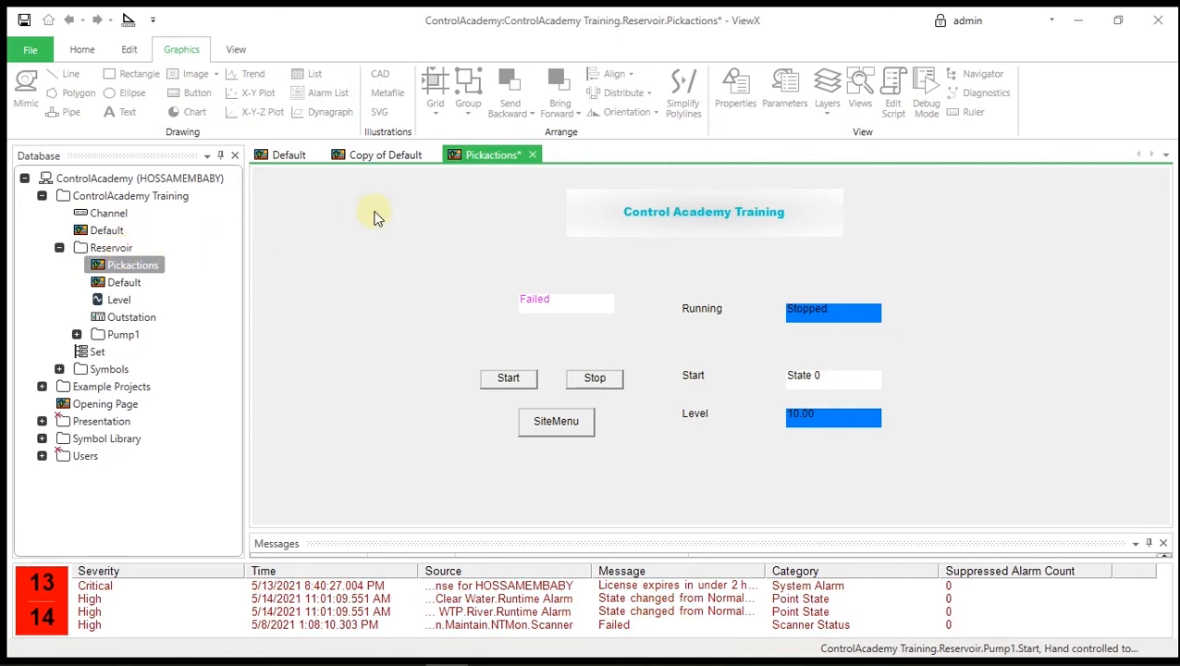
- Return the mimic to design mode and create a new mimic named OverView in the Reservoir group
{"action": "left_click", "coordinate": [132, 22]}
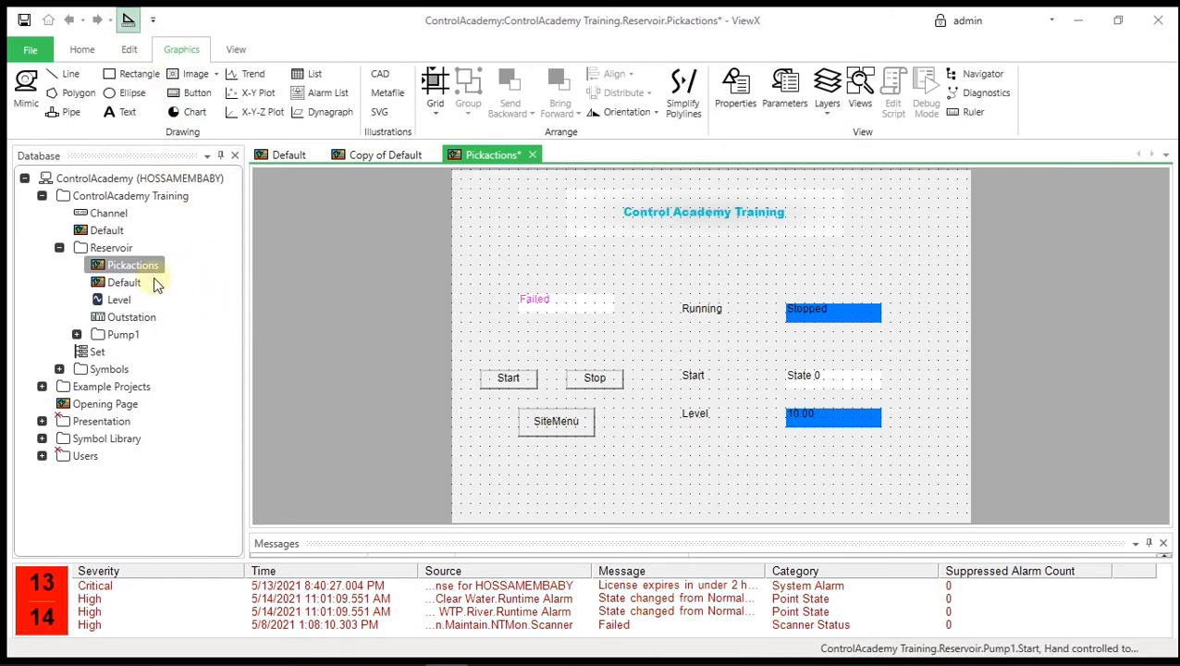
{"action": "right_click", "coordinate": [122, 250]}
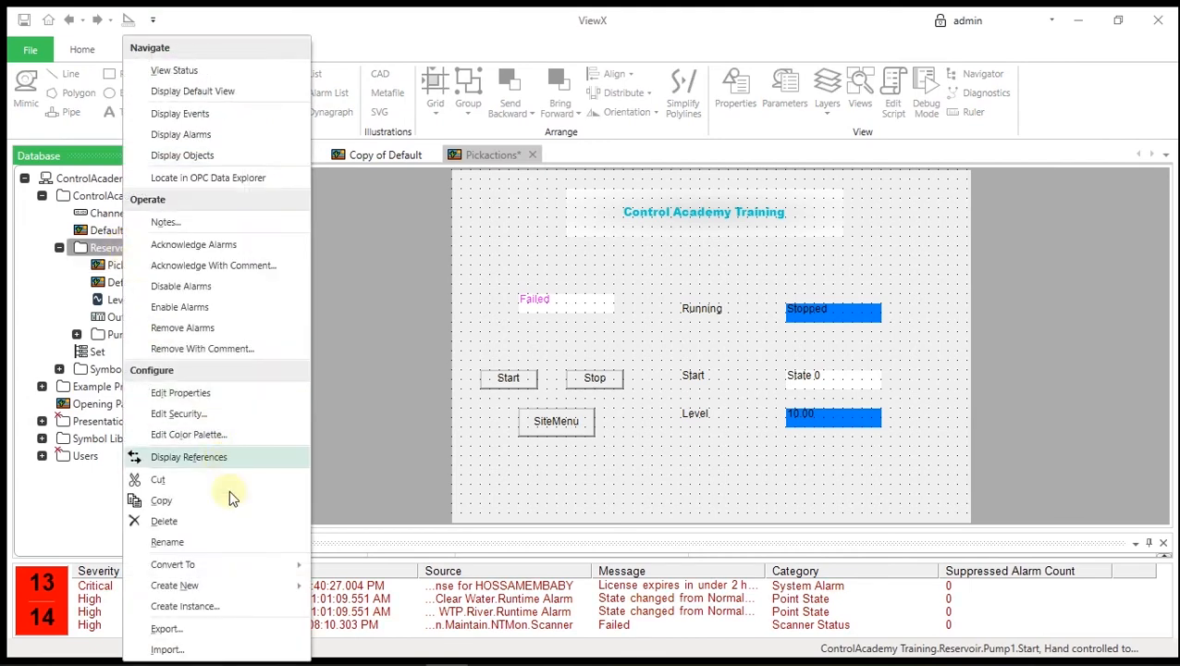
{"action": "mouse_move", "coordinate": [248, 592]}
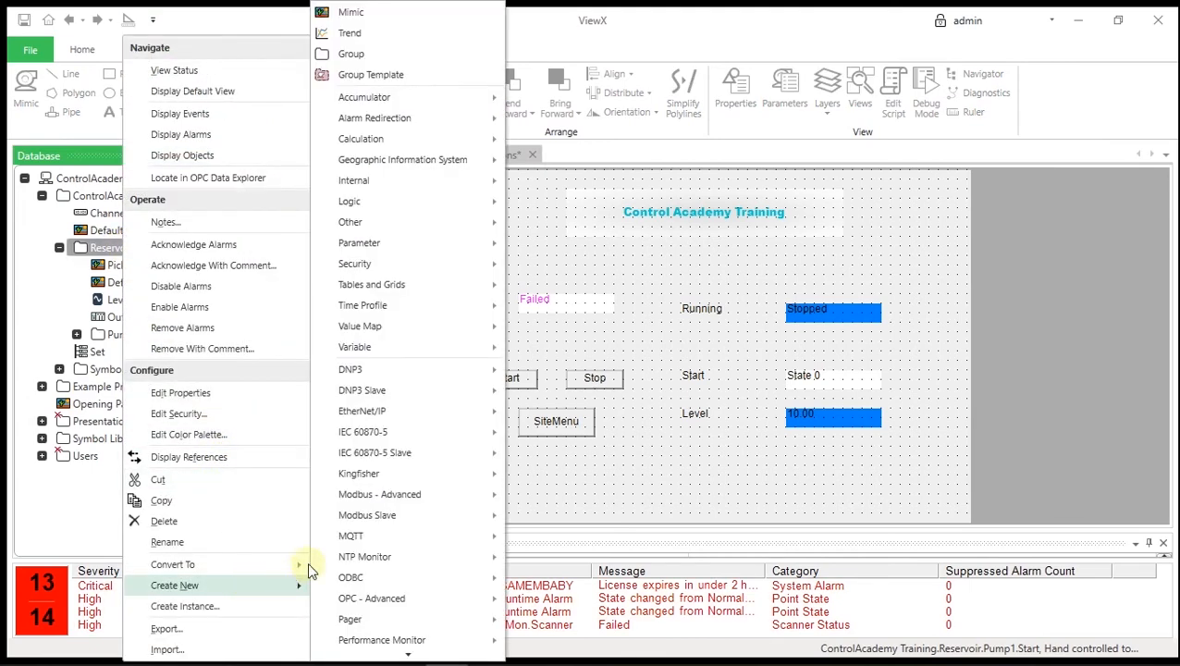
{"action": "left_click", "coordinate": [373, 13]}
{"action": "type", "text": "Over"}
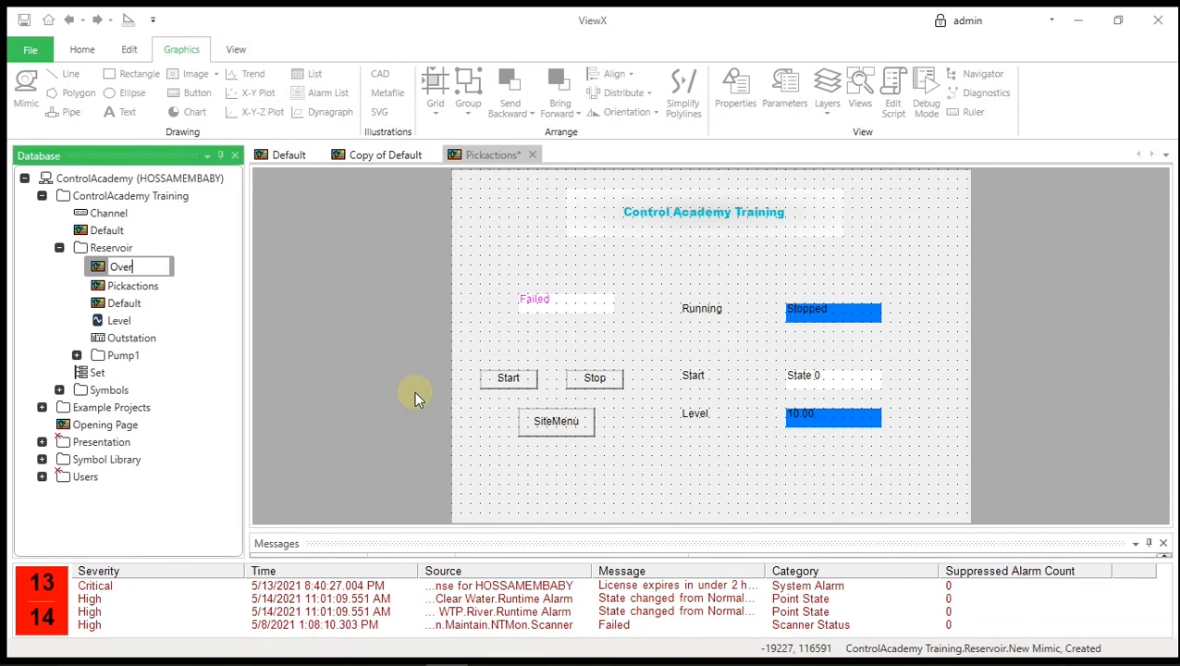
{"action": "type", "text": "View"}
{"action": "key", "text": "Return"}
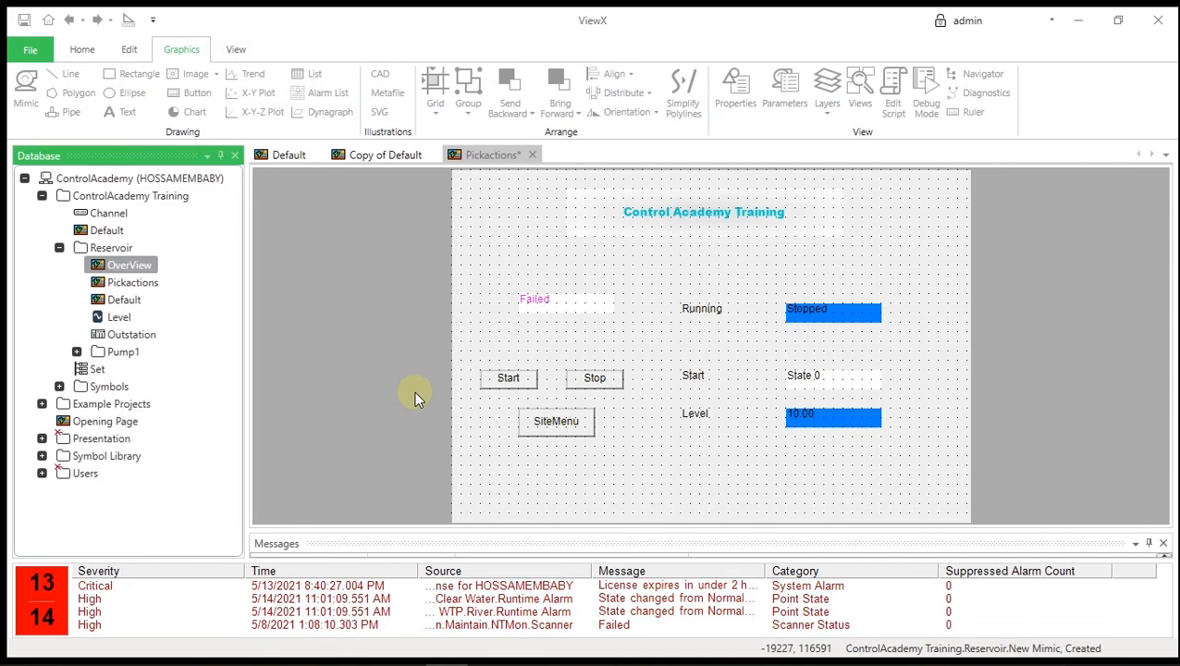
- Open the OverView mimic, add a hyperlink to the Pickactions mimic and place it in the drawing's upper right area
{"action": "double_click", "coordinate": [121, 266]}
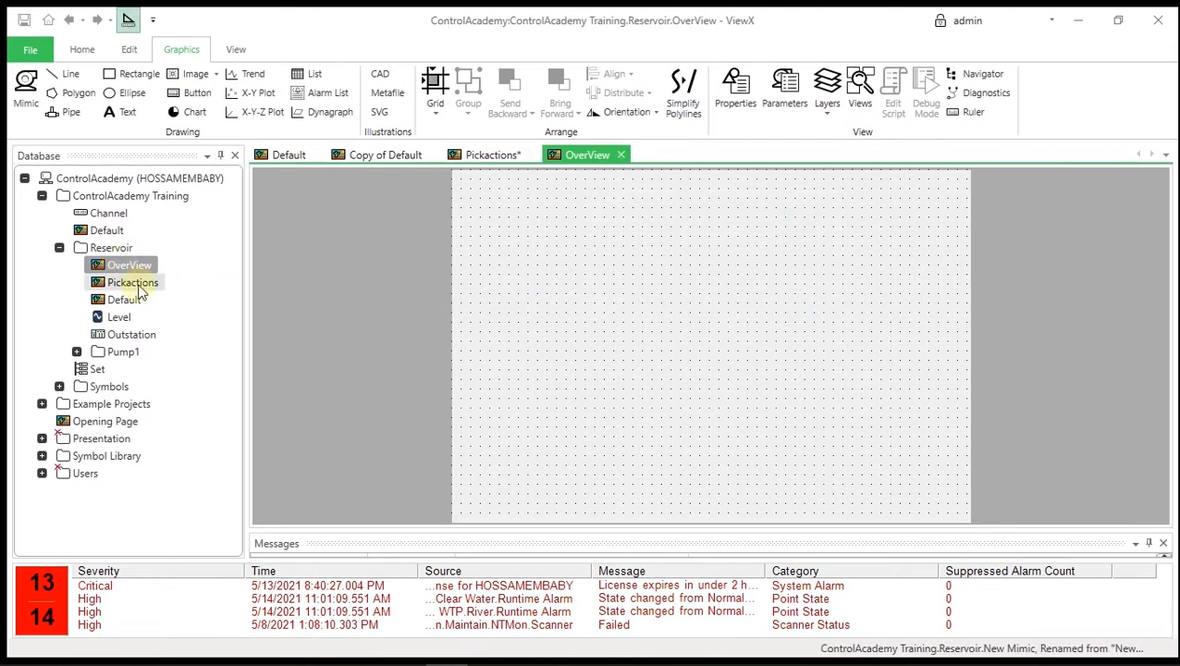
{"action": "left_click_drag", "start_coordinate": [141, 291], "coordinate": [669, 291]}
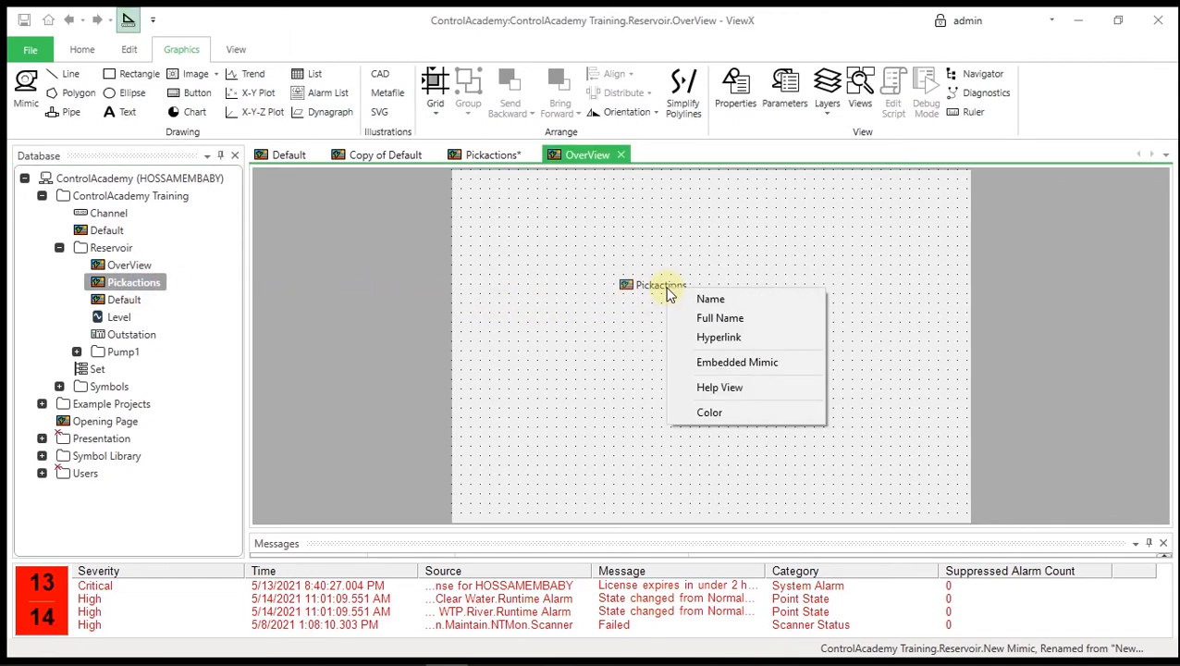
{"action": "left_click", "coordinate": [719, 335]}
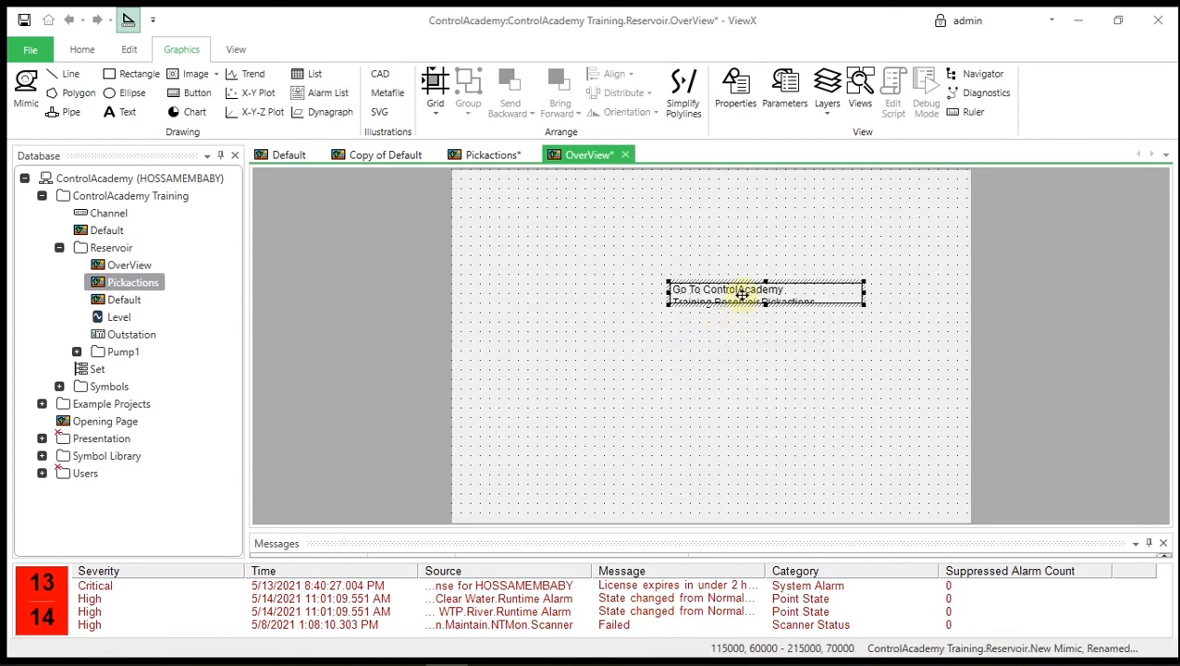
{"action": "left_click_drag", "start_coordinate": [746, 290], "coordinate": [783, 232]}
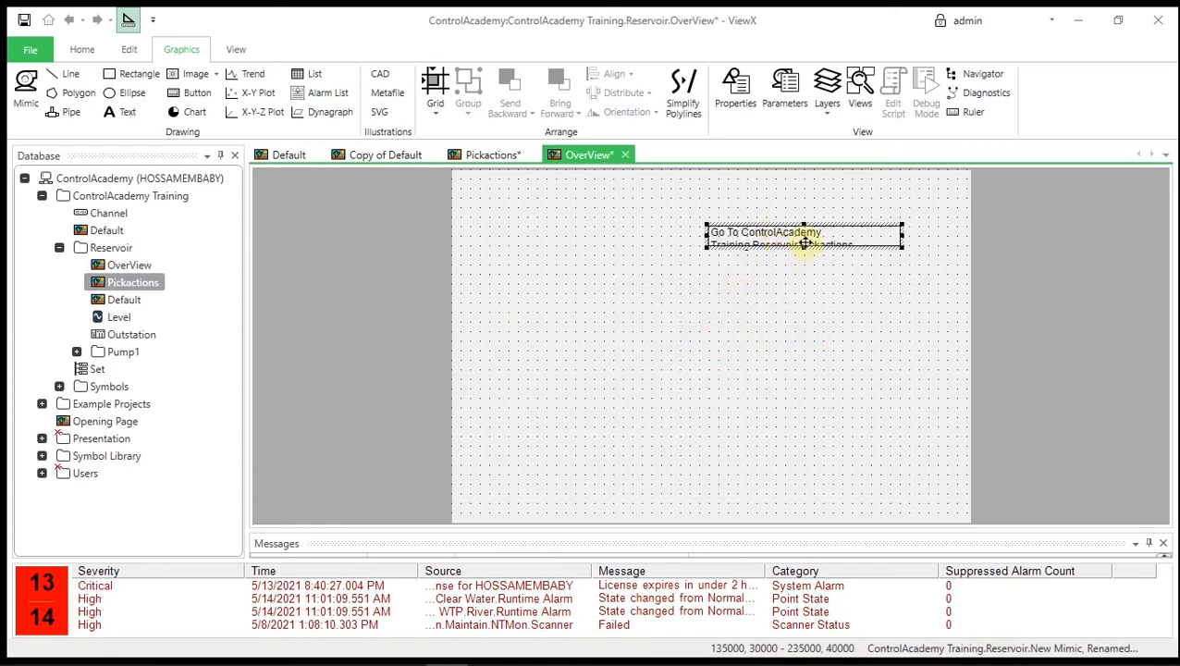
{"action": "left_click", "coordinate": [490, 265]}
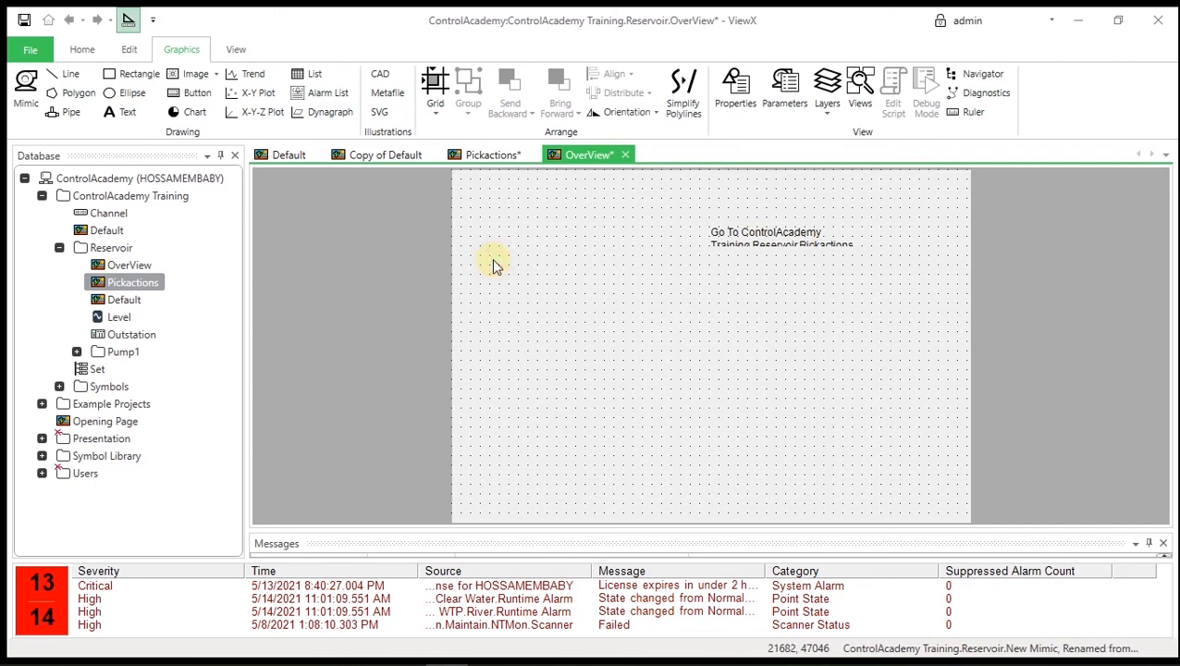
- Leave design mode and follow the Pickactions hyperlink, saving the changes to OverView
{"action": "left_click", "coordinate": [128, 23]}
{"action": "left_click", "coordinate": [773, 239]}
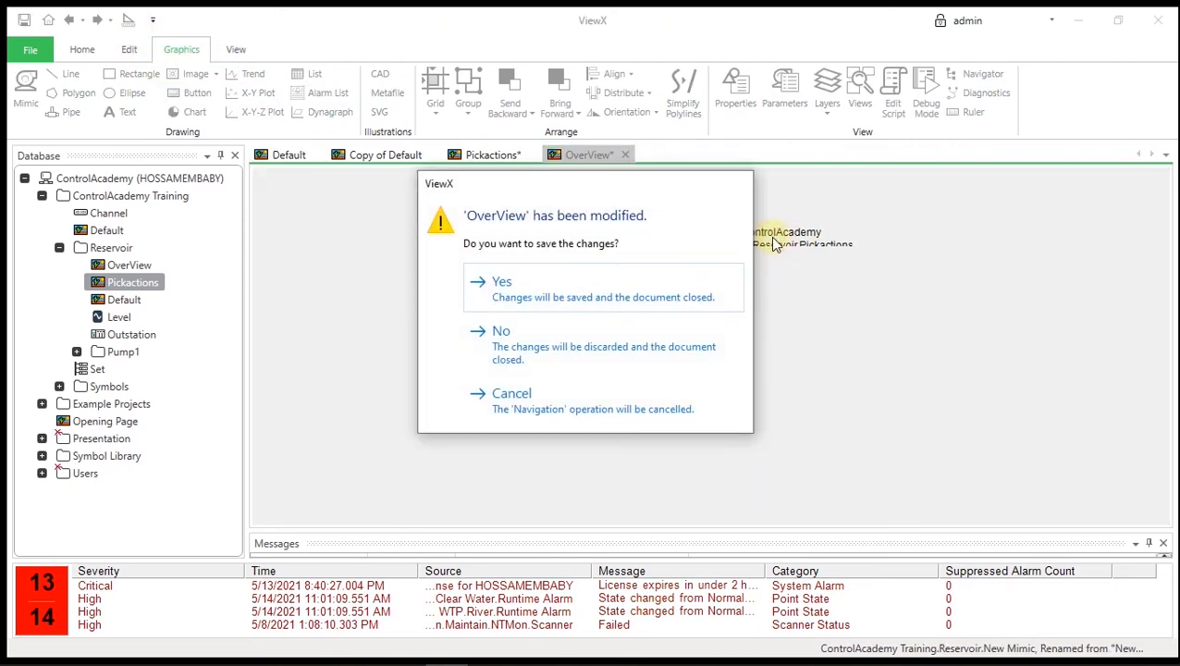
{"action": "left_click", "coordinate": [608, 294]}
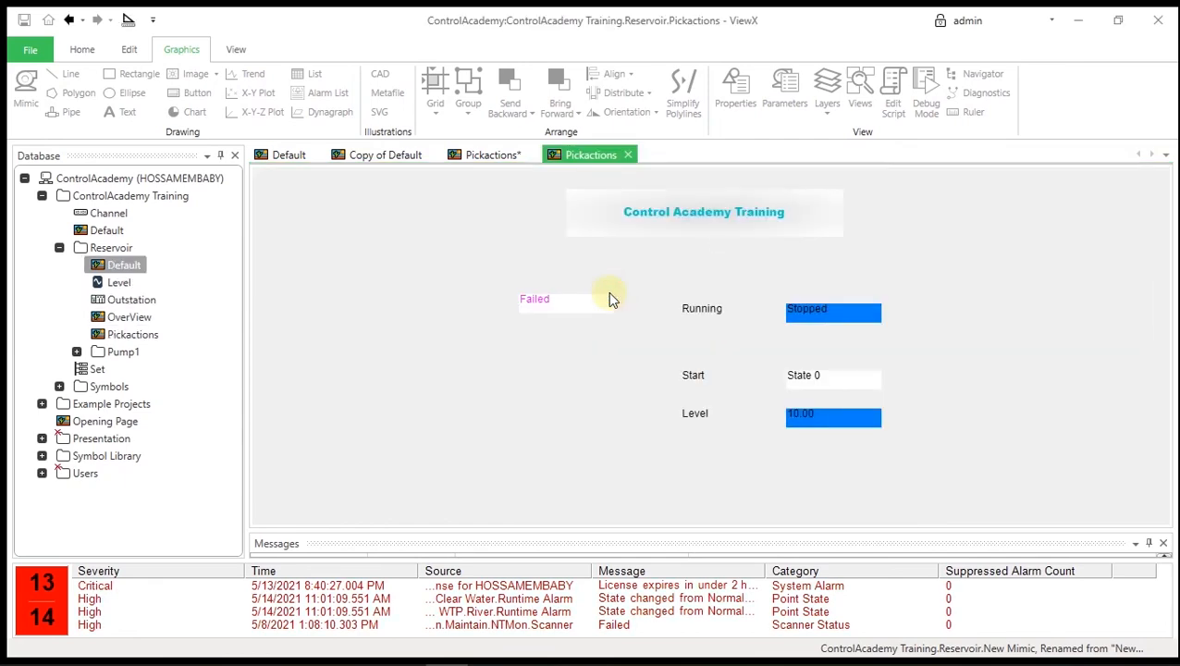
- Reopen OverView for editing and add a hyperlink to ControlAcademy Training's Default mimic, aligned to the left of the Pickactions link
{"action": "left_click", "coordinate": [494, 155]}
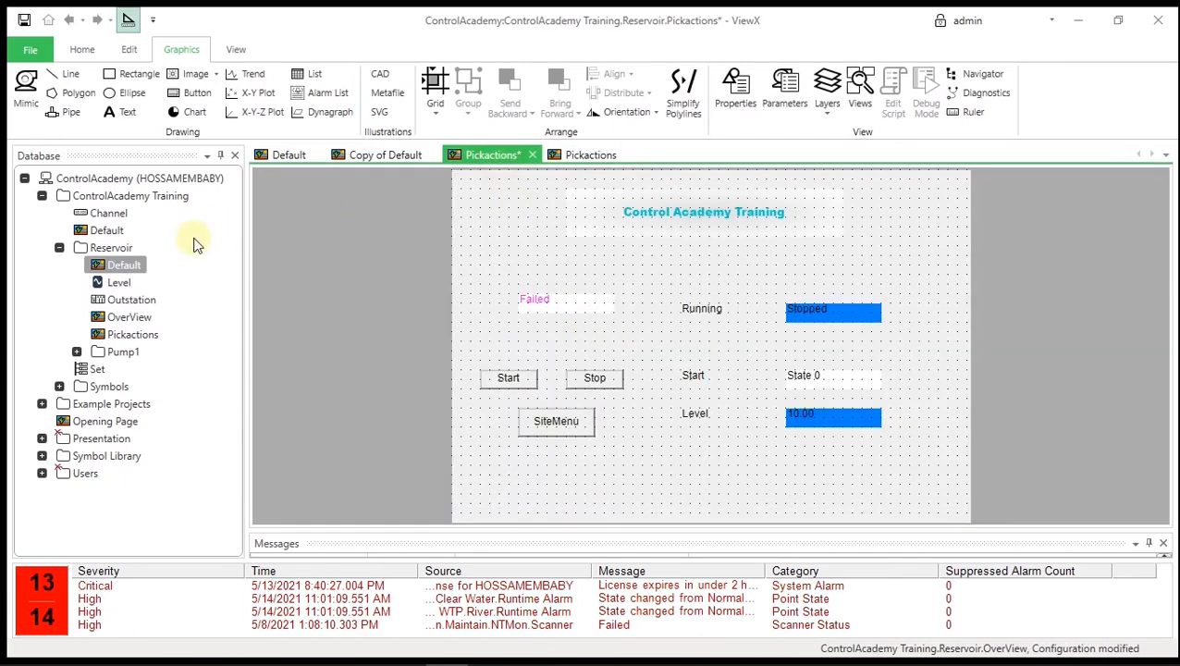
{"action": "double_click", "coordinate": [137, 318]}
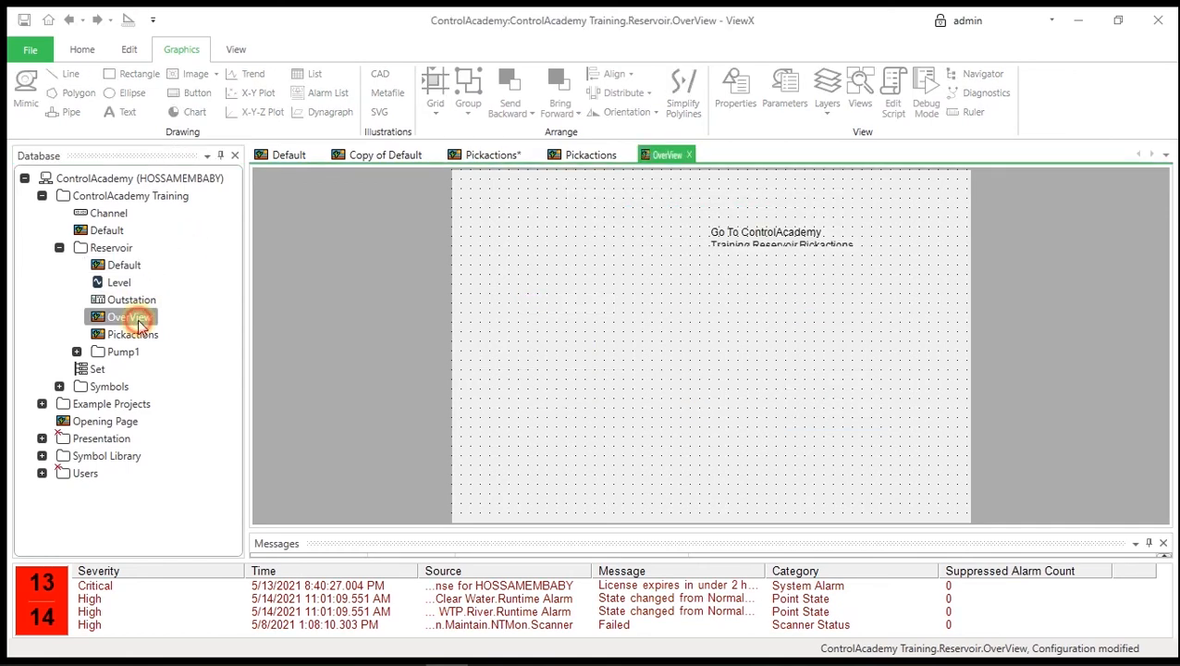
{"action": "left_click", "coordinate": [675, 325]}
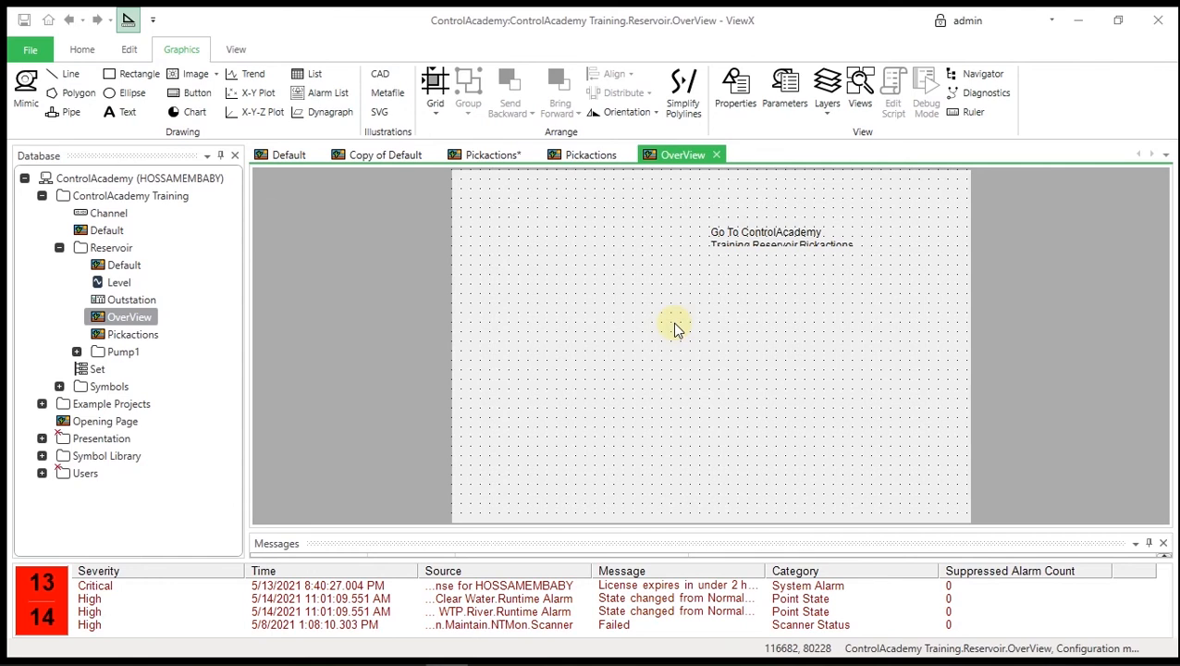
{"action": "left_click", "coordinate": [765, 281]}
{"action": "left_click_drag", "start_coordinate": [118, 232], "coordinate": [576, 235]}
{"action": "left_click", "coordinate": [628, 281]}
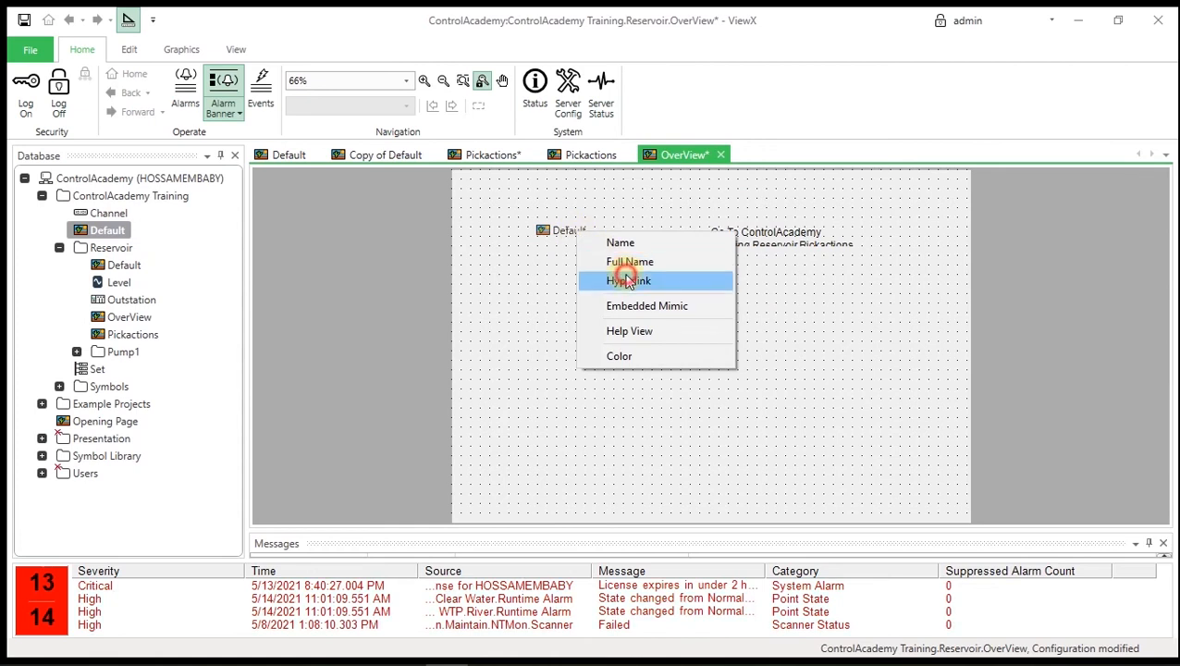
{"action": "left_click_drag", "start_coordinate": [640, 236], "coordinate": [549, 234]}
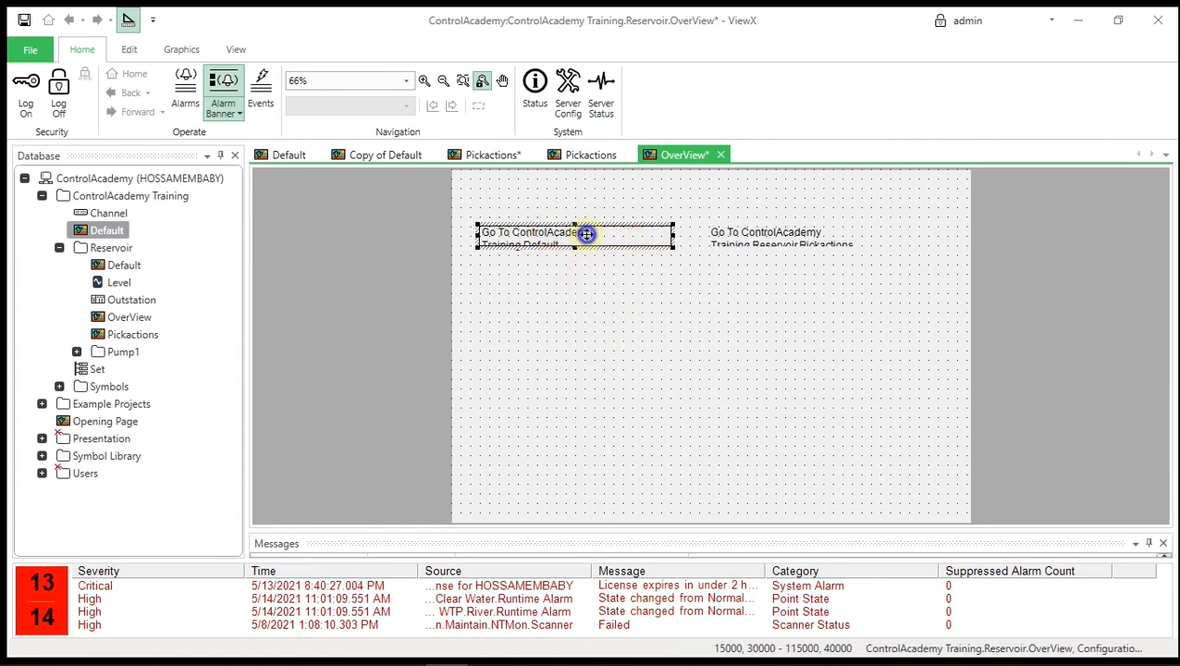
- Duplicate the hyperlink to ControlAcademy Training's Default mimic and place the copy in the lower middle of the drawing
{"action": "right_click", "coordinate": [586, 235]}
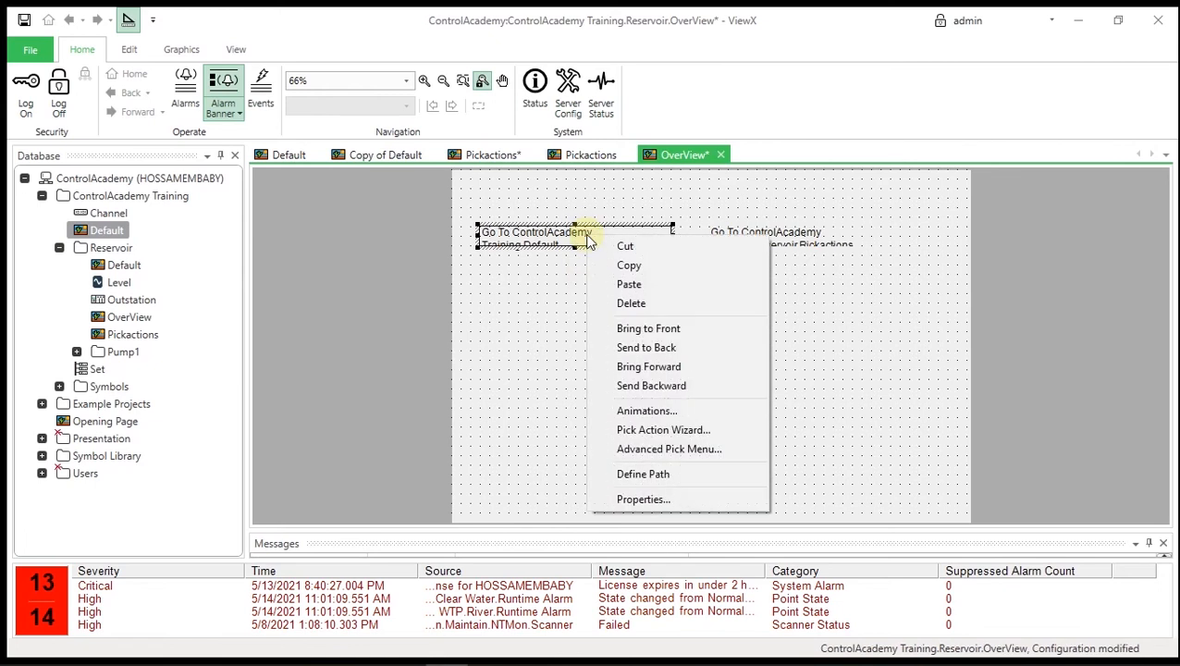
{"action": "left_click", "coordinate": [627, 270]}
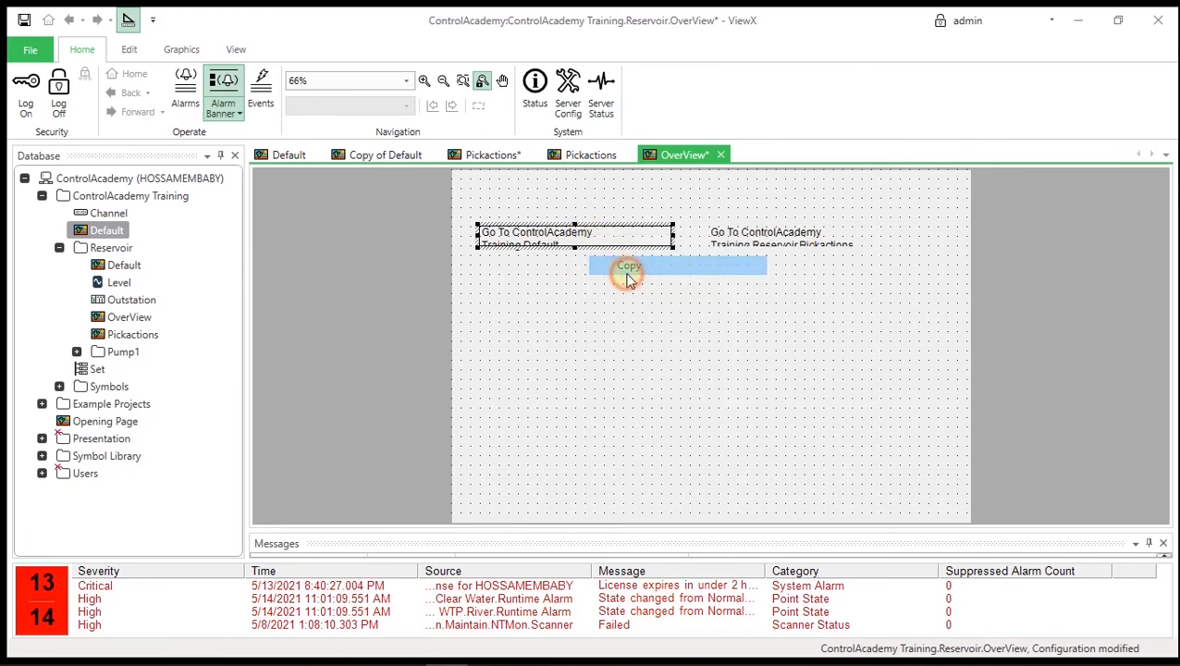
{"action": "left_click", "coordinate": [675, 373]}
{"action": "right_click", "coordinate": [678, 428]}
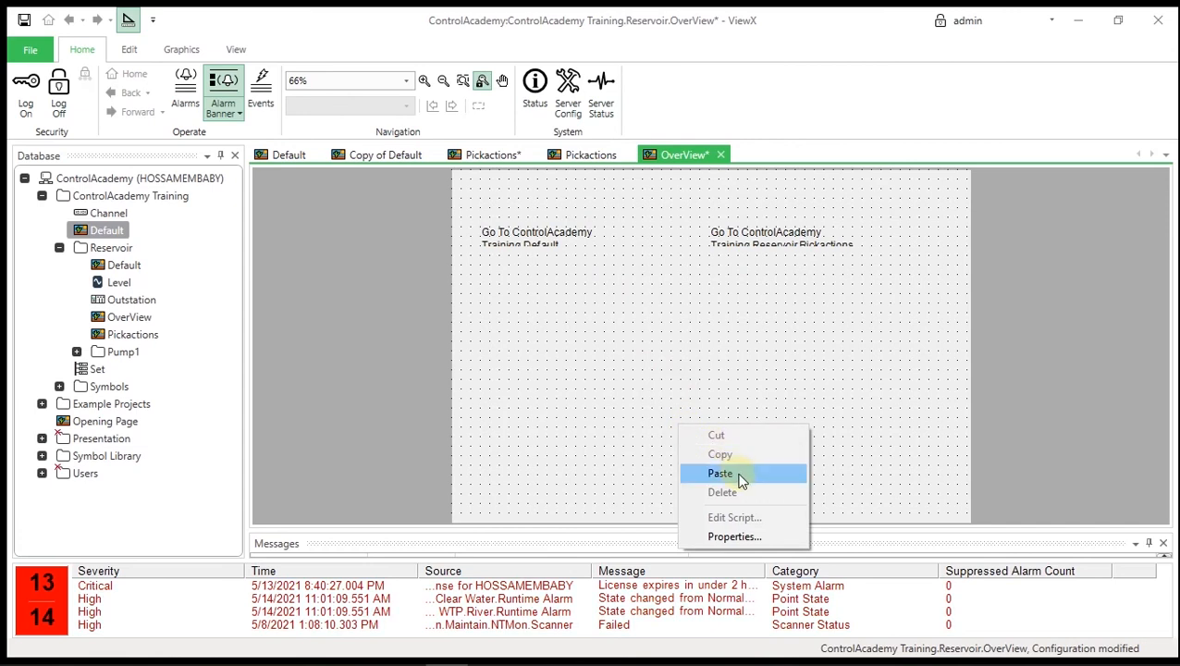
{"action": "left_click", "coordinate": [740, 476]}
{"action": "left_click_drag", "start_coordinate": [637, 251], "coordinate": [742, 421]}
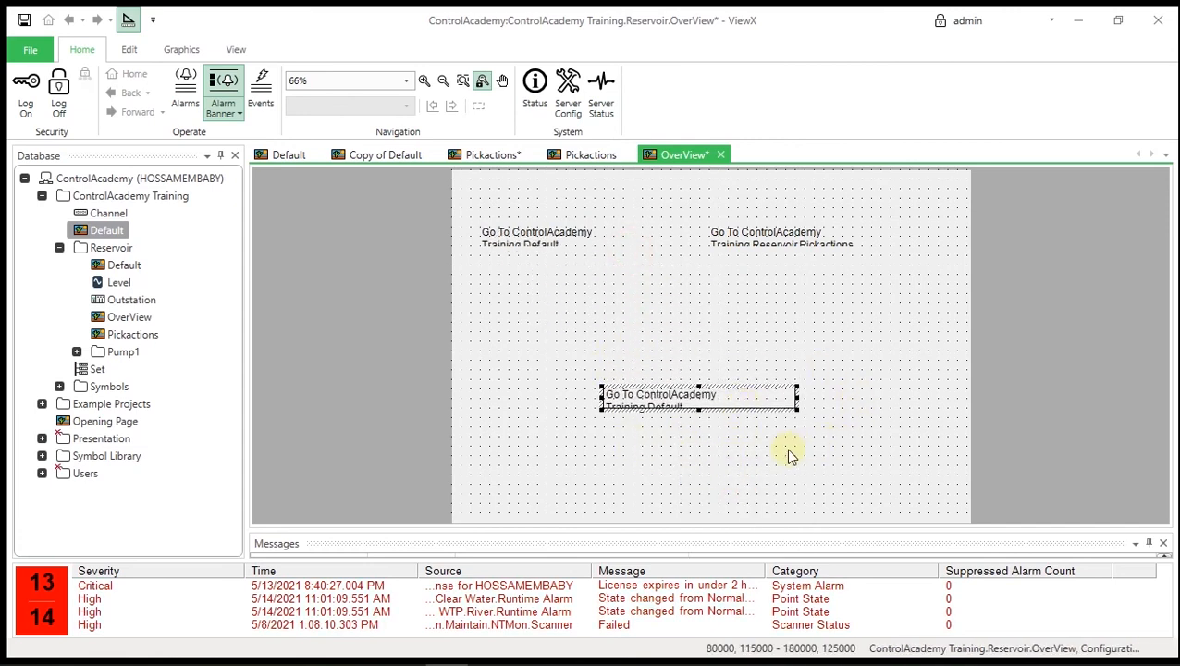
{"action": "left_click", "coordinate": [625, 460]}
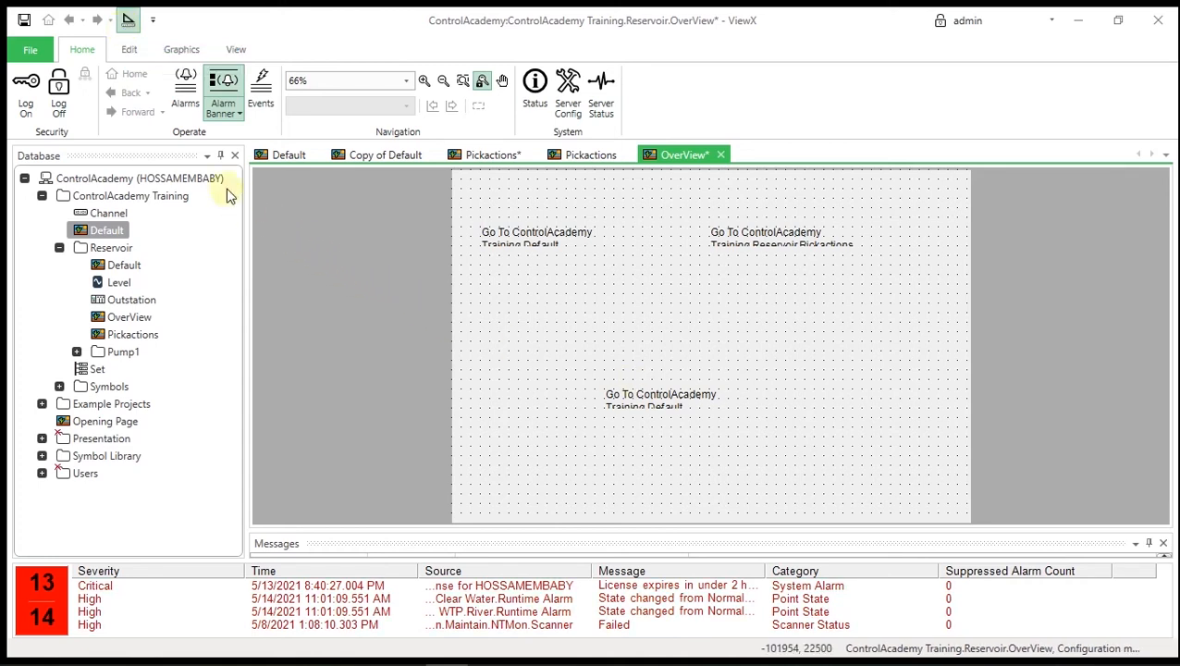
- Draw a button to the right of the copied link and set its text to Hyperlink
{"action": "left_click", "coordinate": [182, 49]}
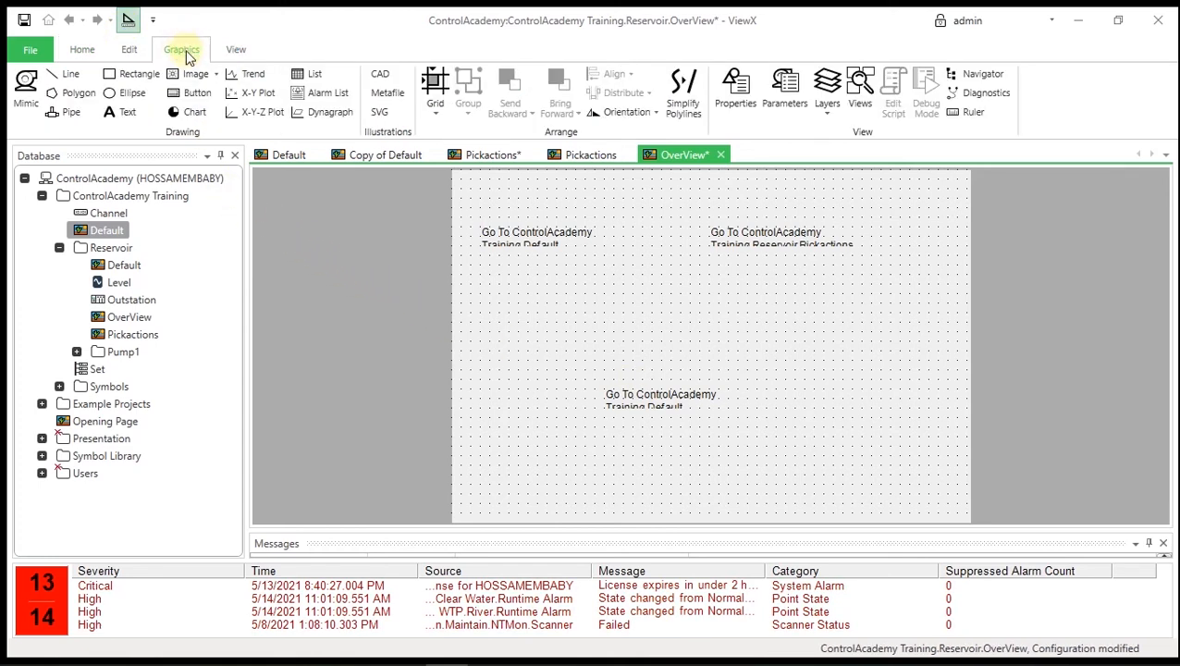
{"action": "left_click", "coordinate": [192, 93]}
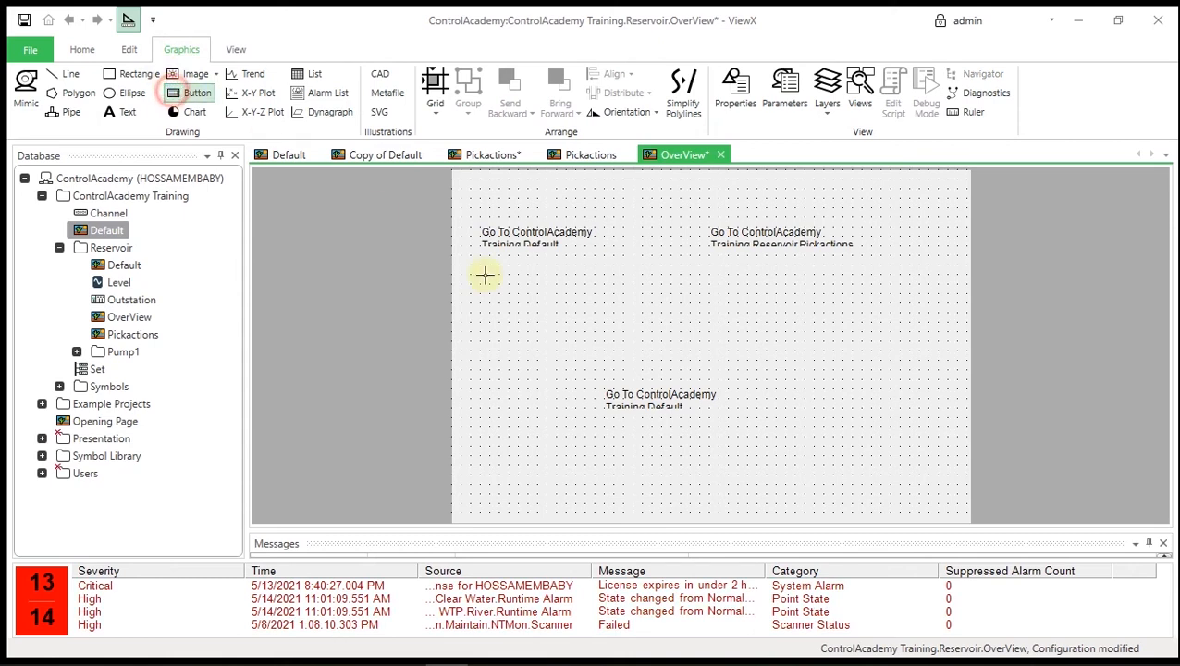
{"action": "left_click_drag", "start_coordinate": [792, 379], "coordinate": [921, 409]}
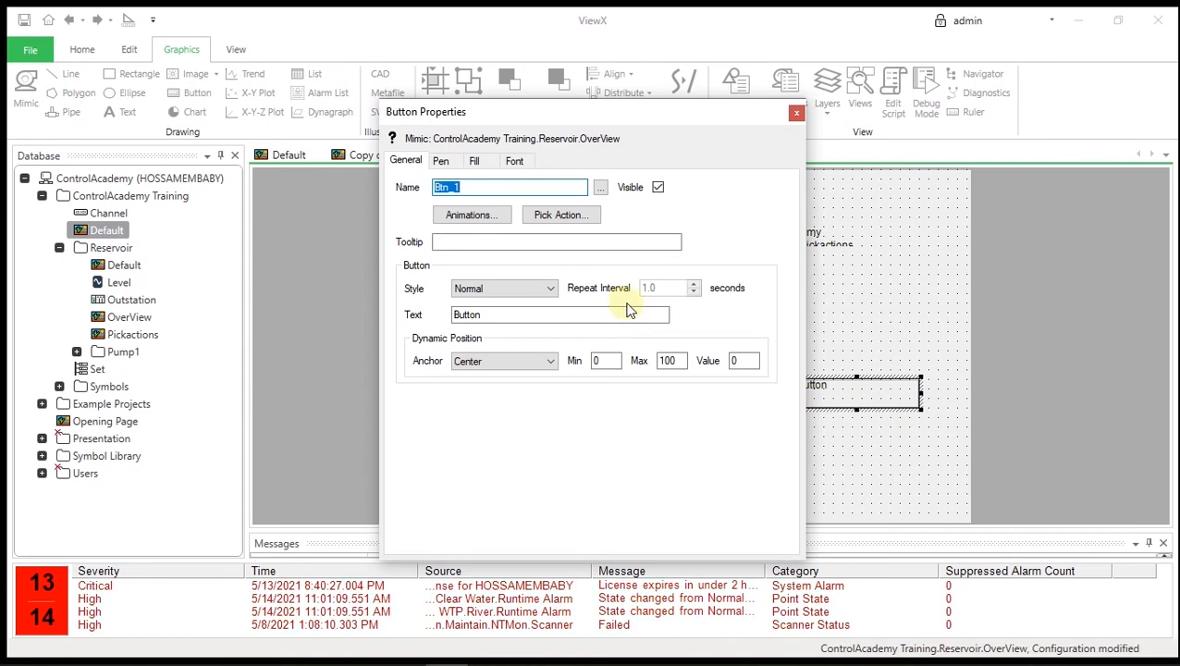
{"action": "double_click", "coordinate": [626, 314]}
{"action": "type", "text": "Hyperlink"}
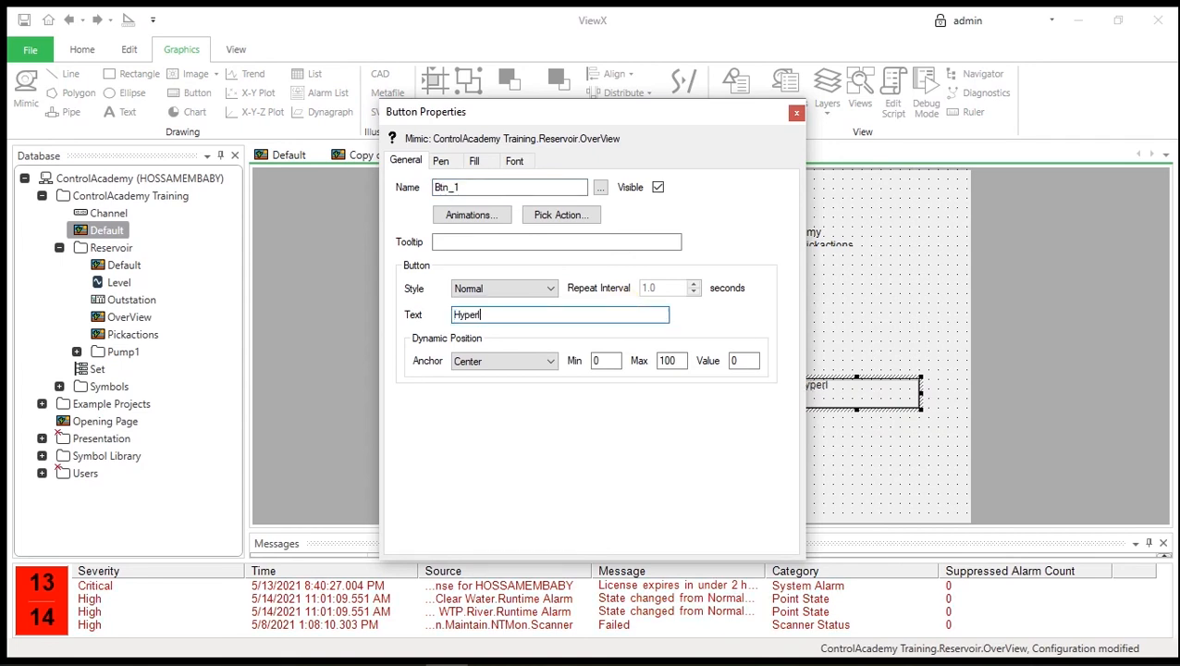
- Center the Hyperlink button's text horizontally and vertically
{"action": "left_click", "coordinate": [514, 160]}
{"action": "left_click", "coordinate": [608, 260]}
{"action": "left_click", "coordinate": [605, 281]}
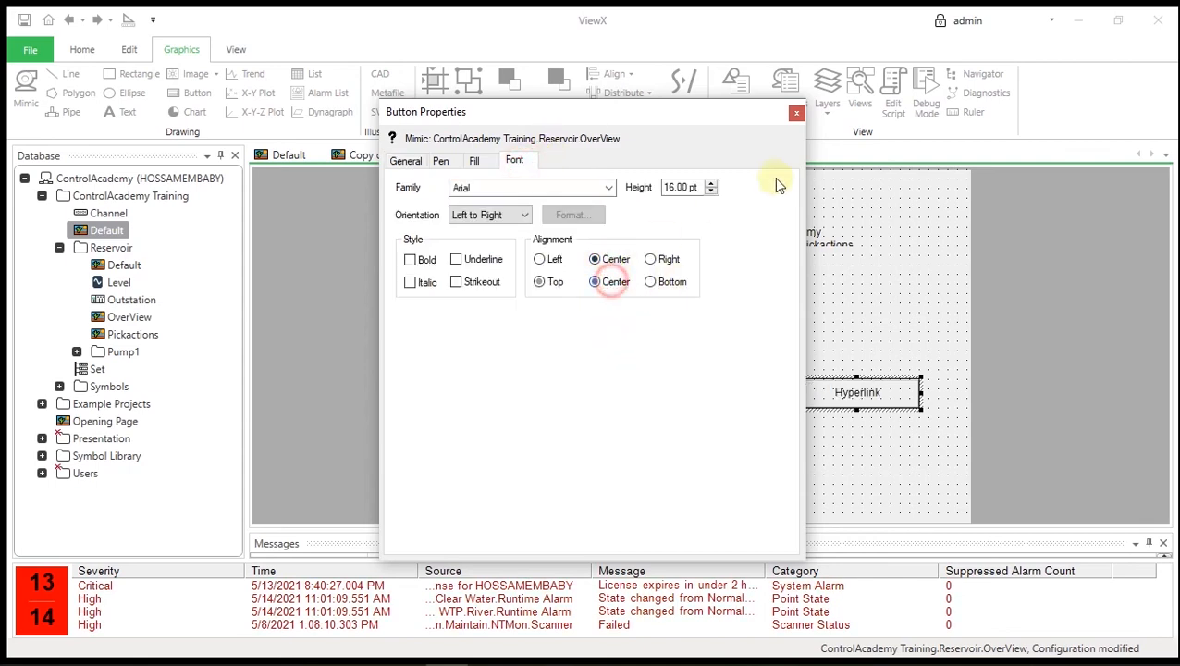
{"action": "left_click", "coordinate": [798, 113]}
{"action": "left_click", "coordinate": [833, 298]}
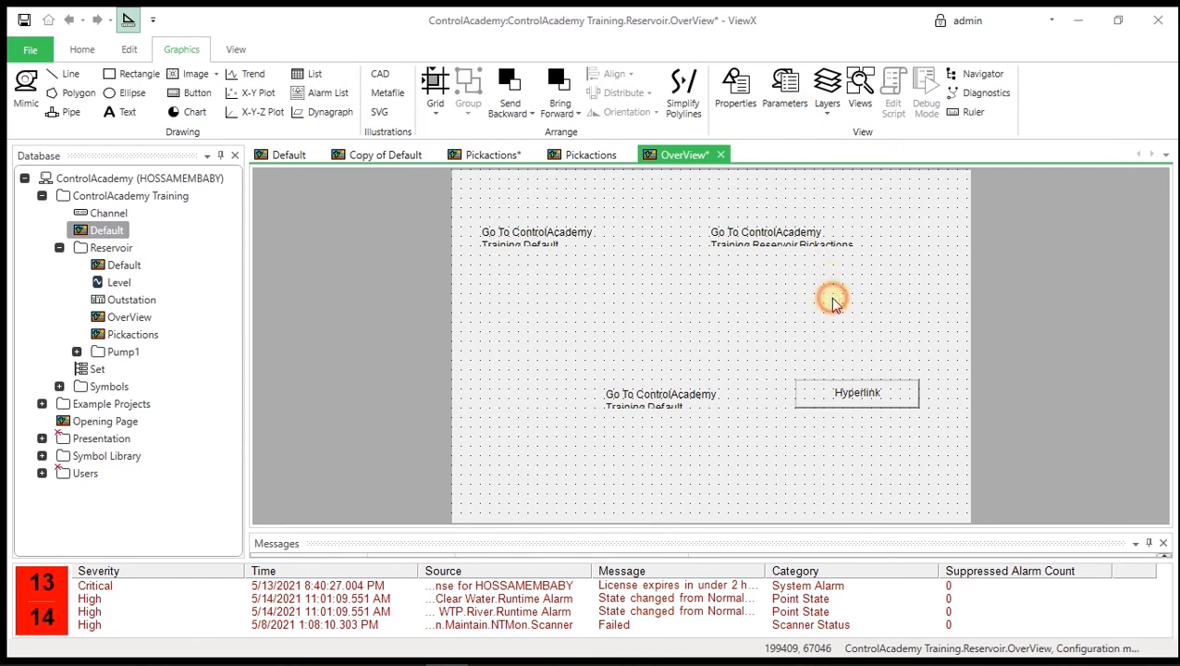
- Give the Hyperlink button a Hyperlink pick action that targets the Level point in the Reservoir group, without a comment
{"action": "right_click", "coordinate": [837, 395]}
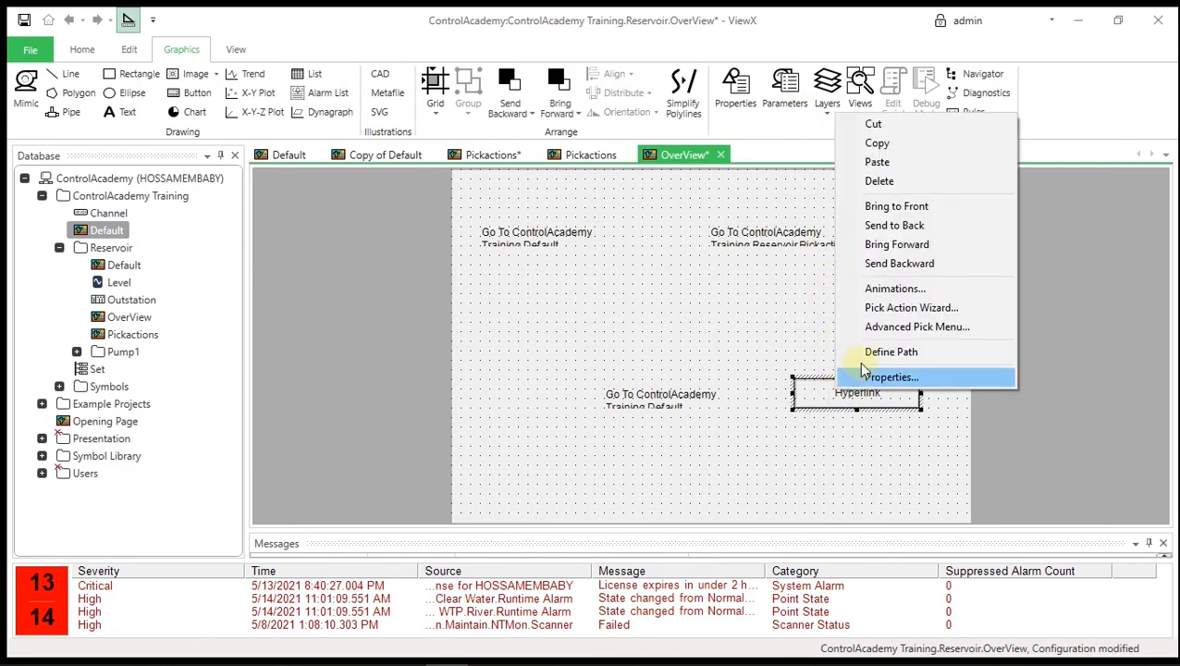
{"action": "left_click", "coordinate": [900, 310]}
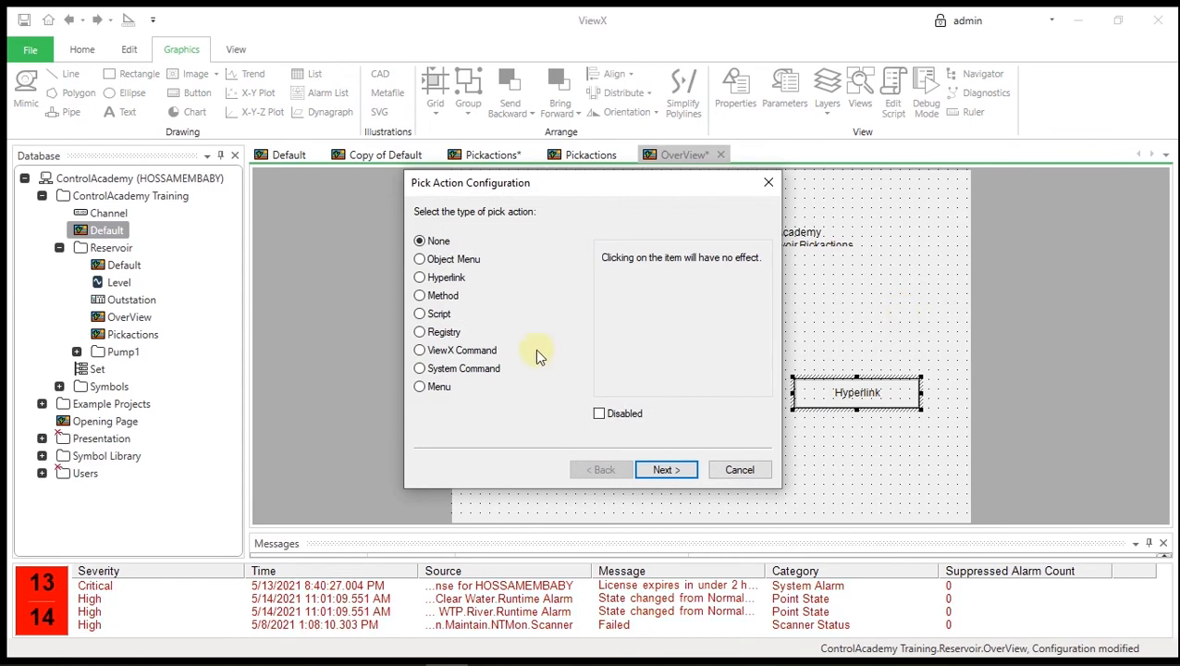
{"action": "left_click", "coordinate": [447, 278]}
{"action": "left_click", "coordinate": [668, 470]}
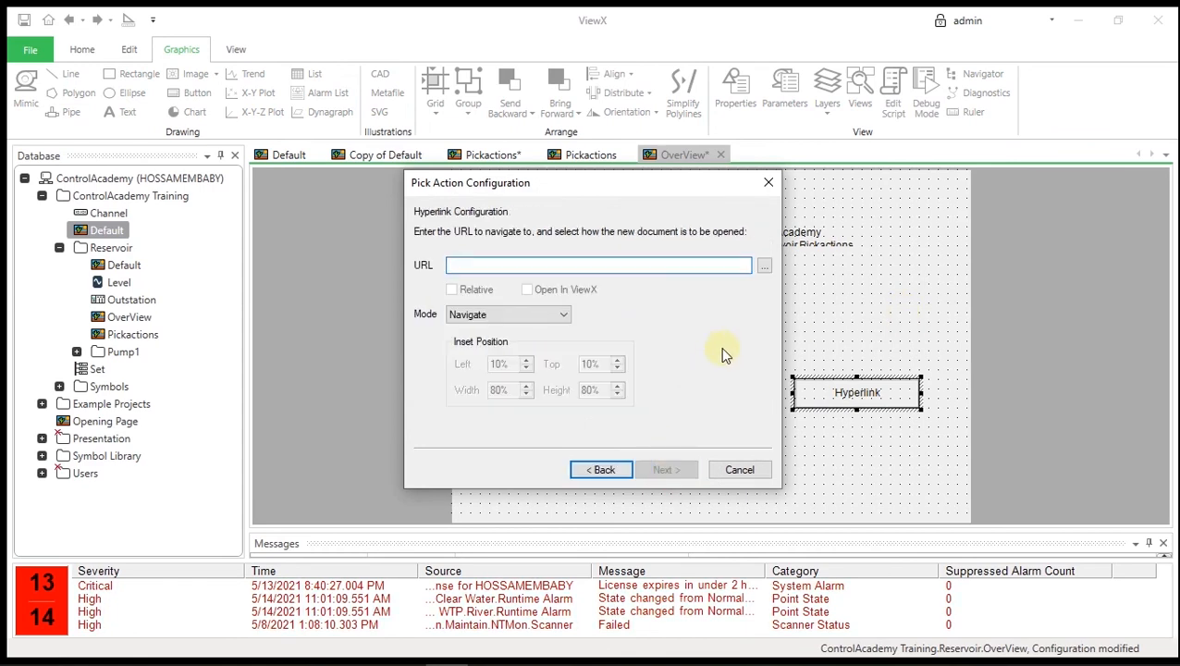
{"action": "left_click", "coordinate": [764, 266]}
{"action": "left_click", "coordinate": [821, 278]}
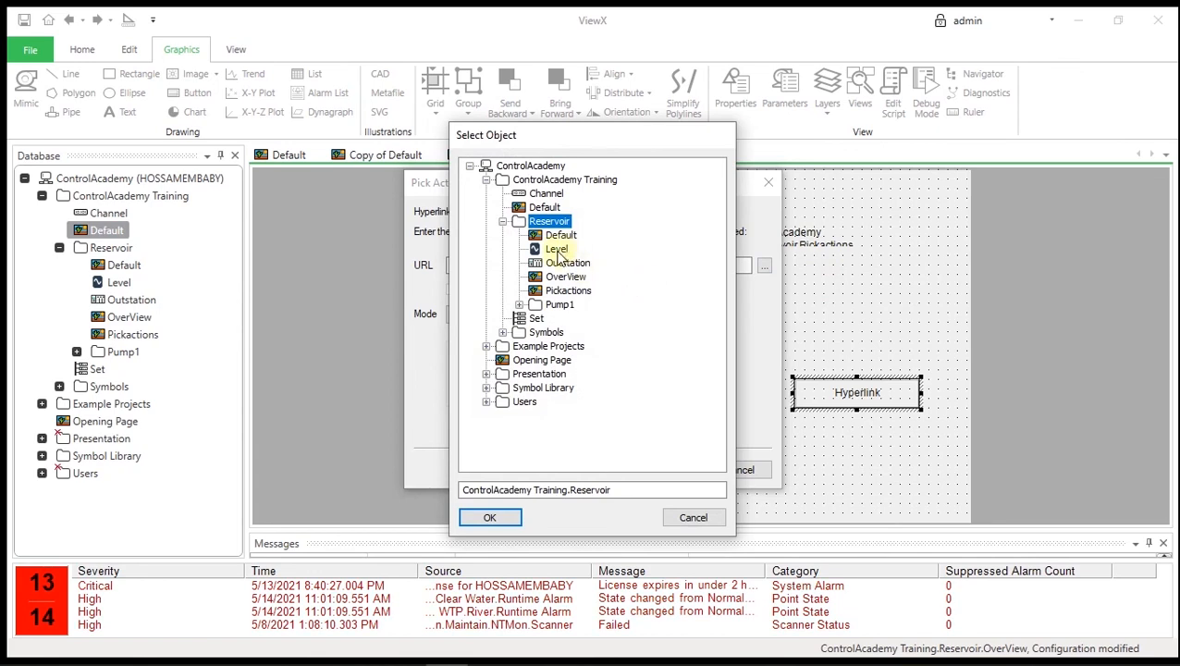
{"action": "left_click", "coordinate": [557, 250]}
{"action": "left_click", "coordinate": [489, 520]}
{"action": "left_click", "coordinate": [663, 472]}
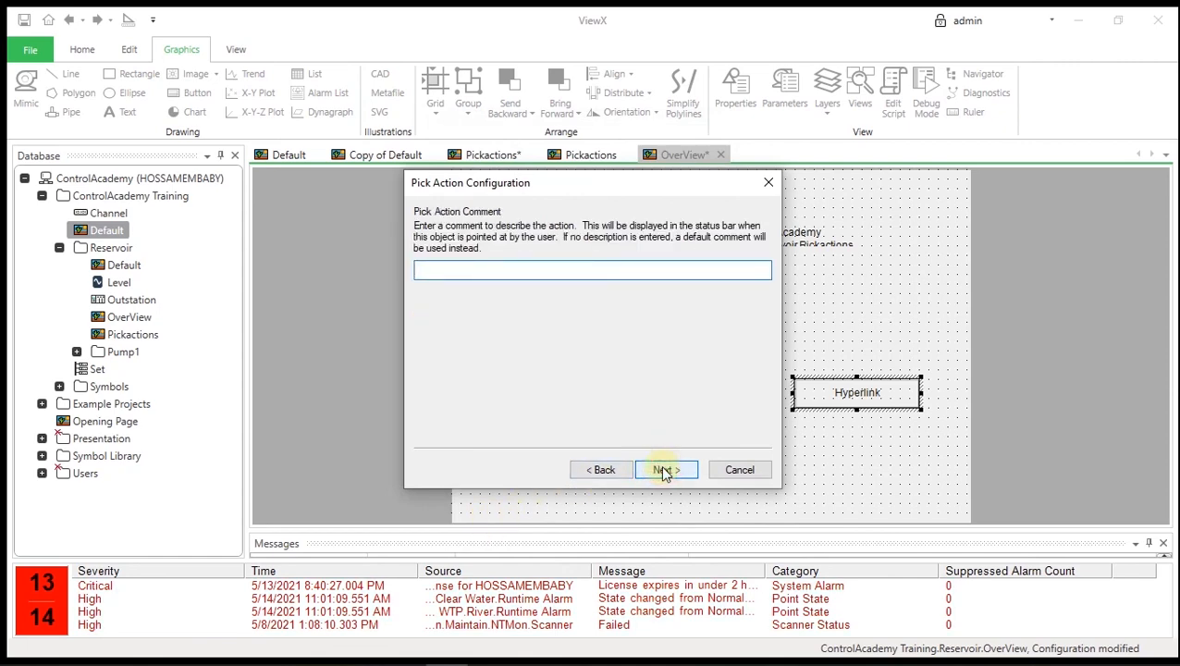
{"action": "left_click", "coordinate": [663, 472]}
{"action": "left_click", "coordinate": [662, 472]}
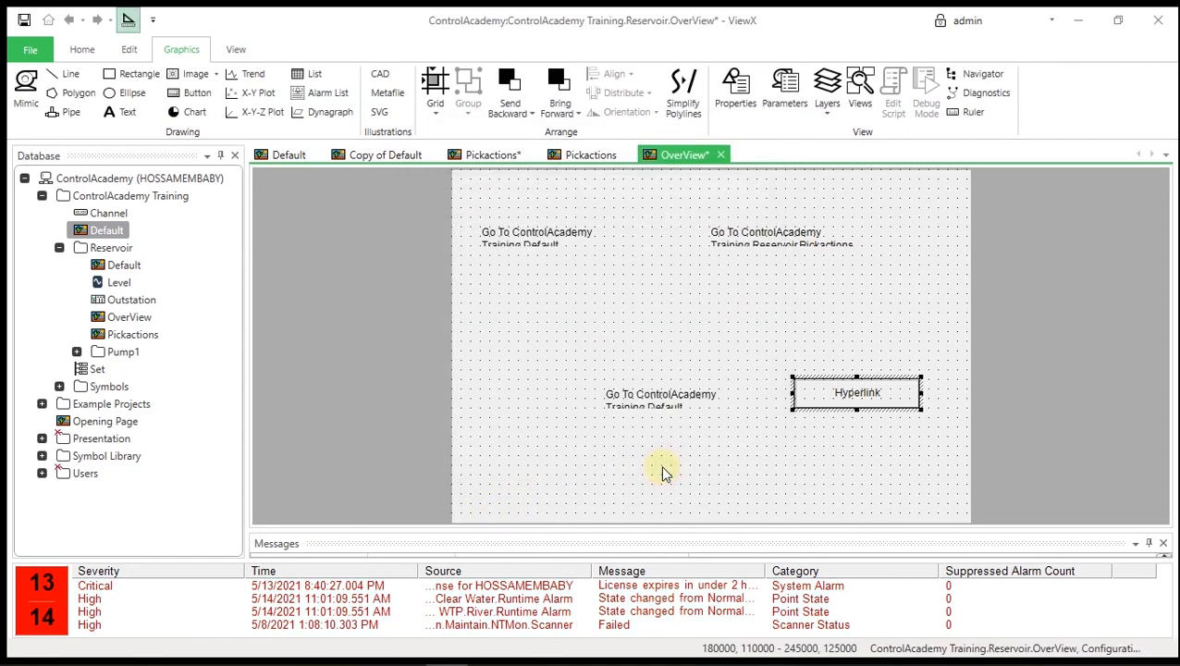
{"action": "left_click", "coordinate": [625, 476]}
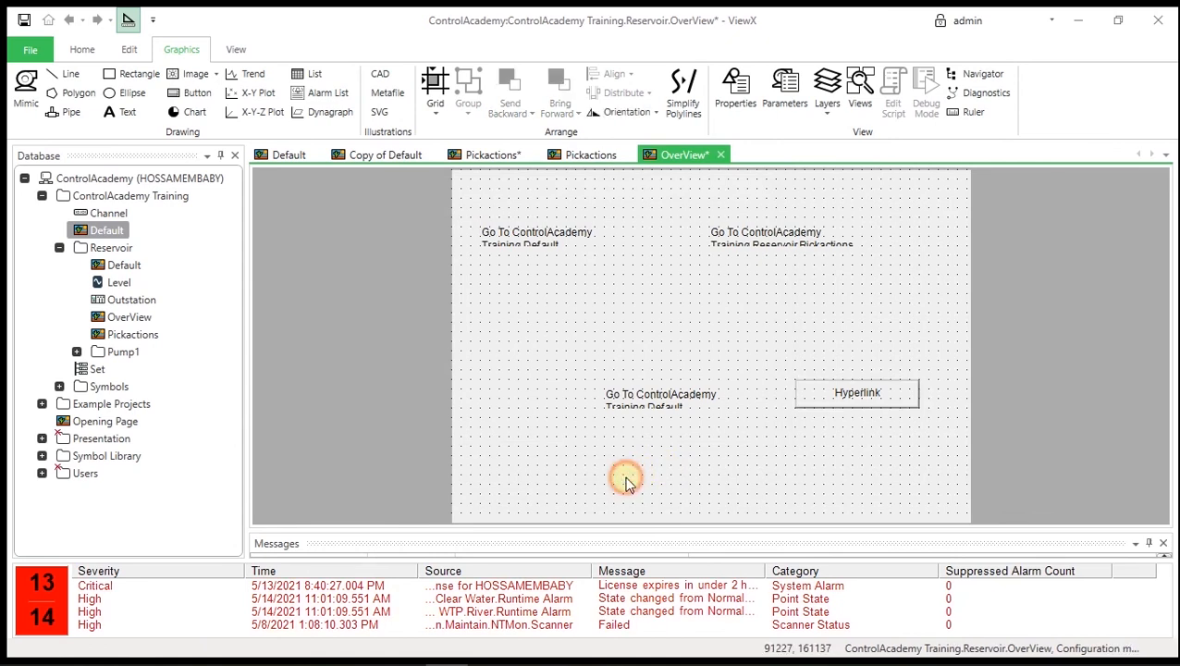
- Leave design mode, test the Hyperlink button while saving the changes to OverView, and close the Level point's form
{"action": "left_click", "coordinate": [129, 20]}
{"action": "left_click", "coordinate": [842, 394]}
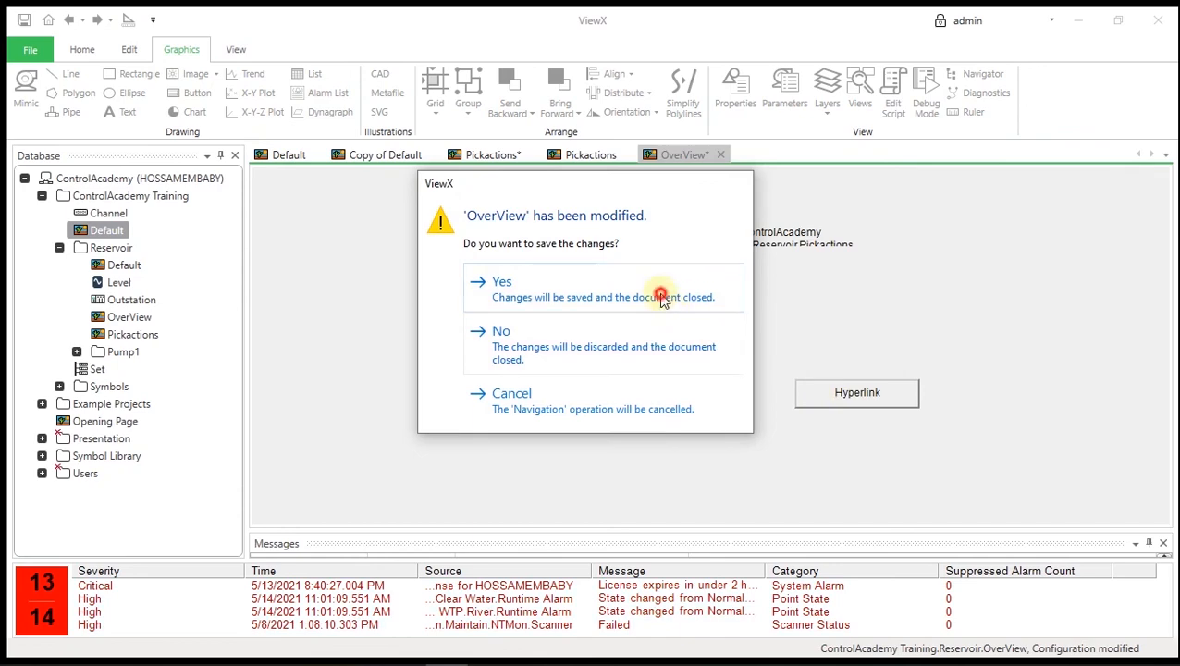
{"action": "left_click", "coordinate": [662, 296]}
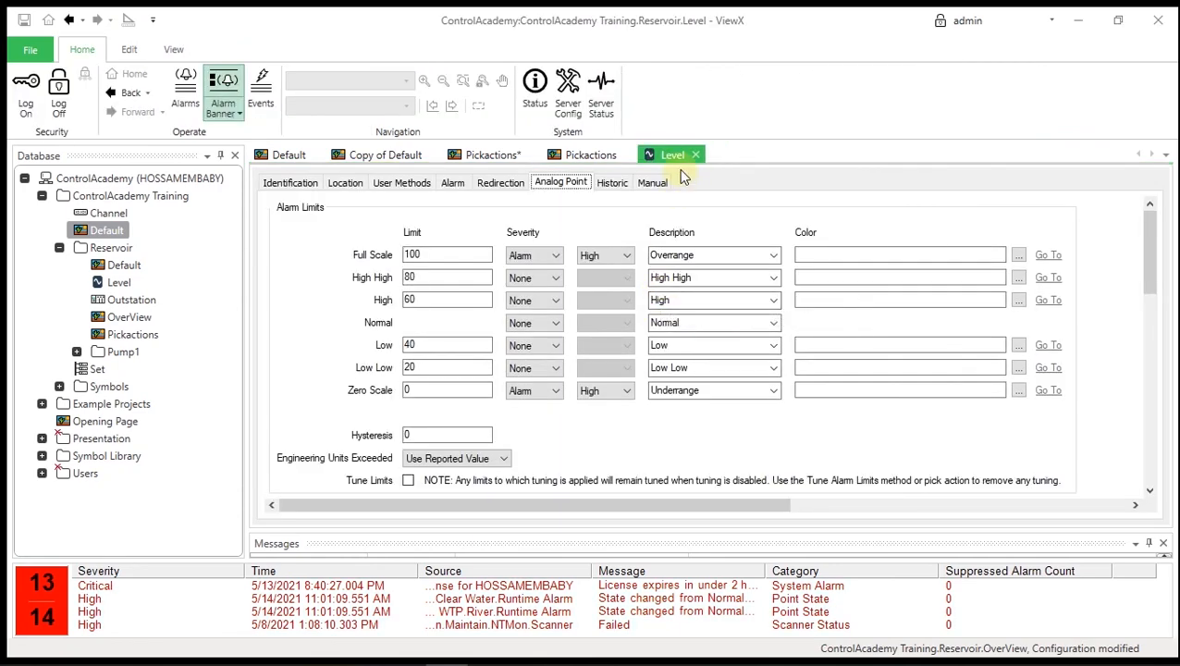
{"action": "left_click", "coordinate": [695, 155]}
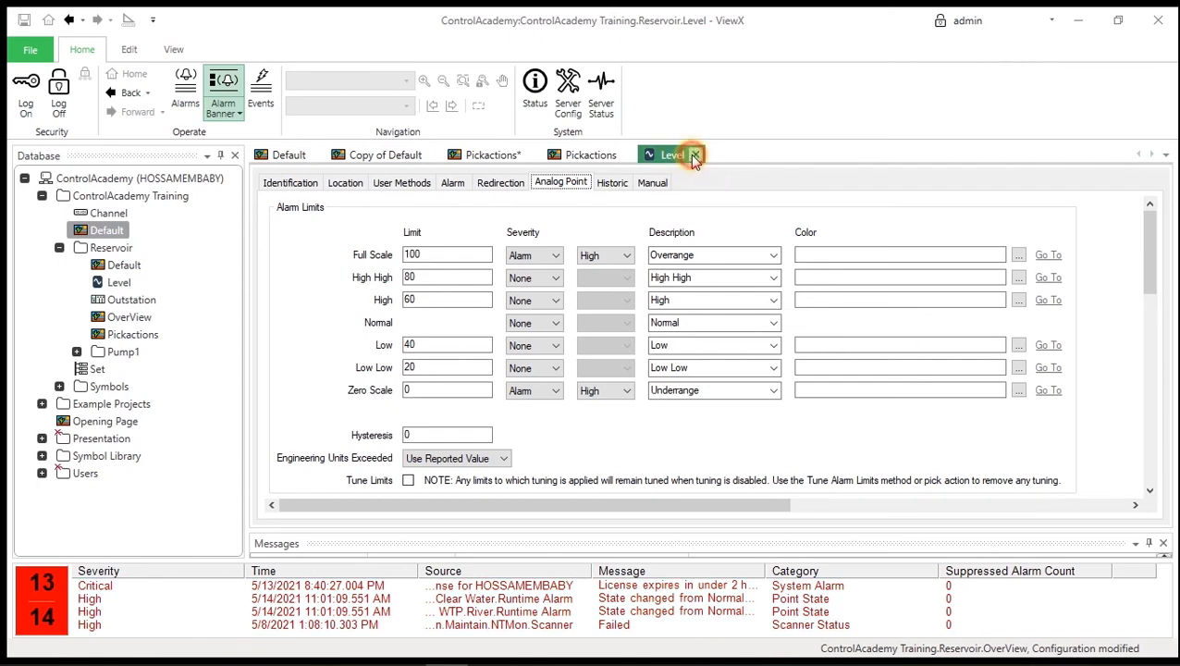